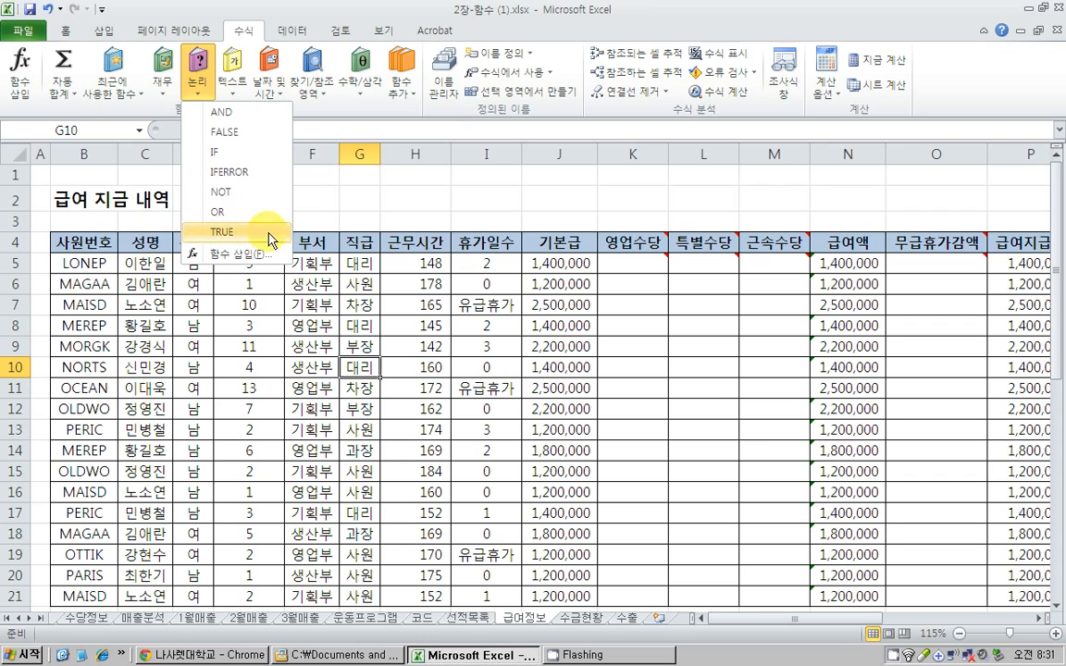
# Examine the note on the 영업수당 header and the 부서 column that its rule refers to.
pyautogui.click(617, 318)
pyautogui.click(630, 263)
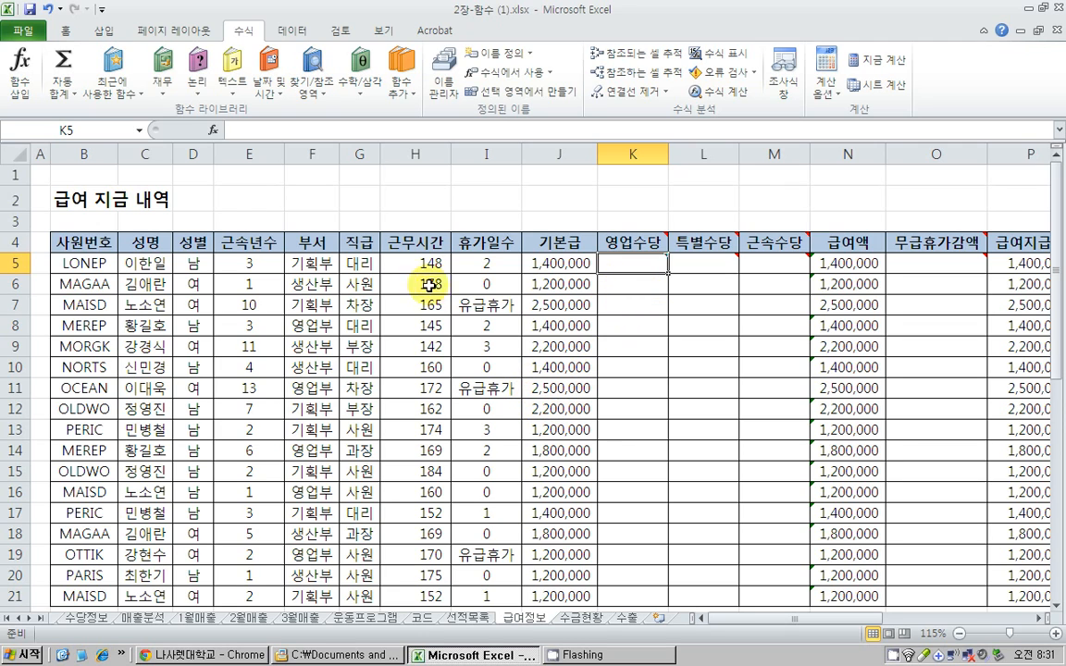
pyautogui.click(624, 244)
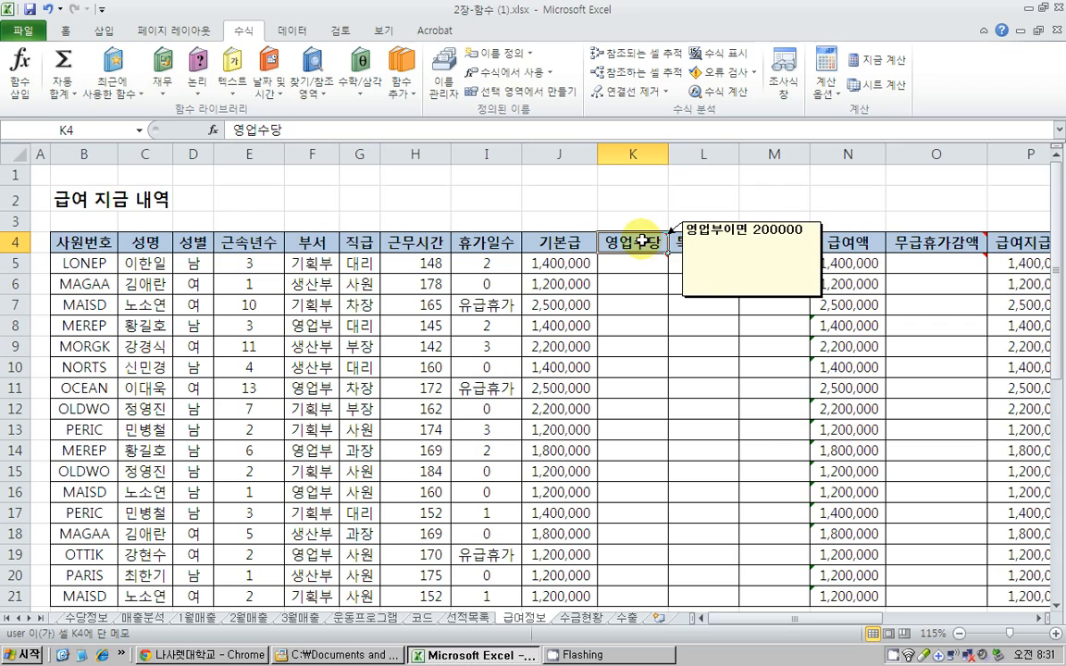
pyautogui.click(486, 284)
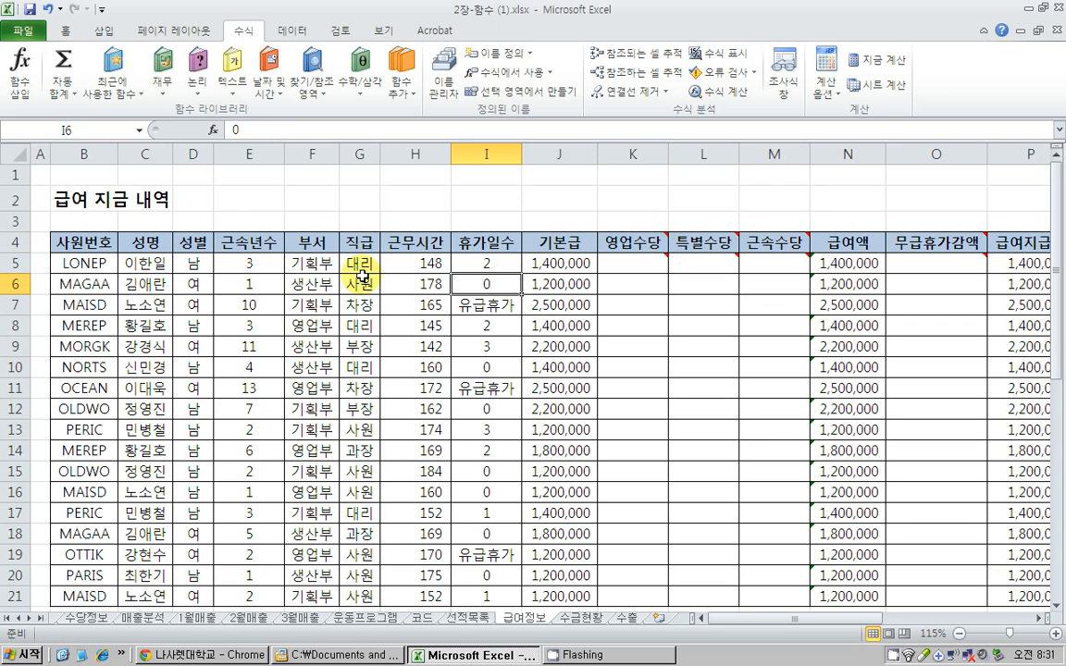
pyautogui.click(107, 260)
pyautogui.moveTo(108, 260); pyautogui.dragTo(518, 286)
pyautogui.click(353, 304)
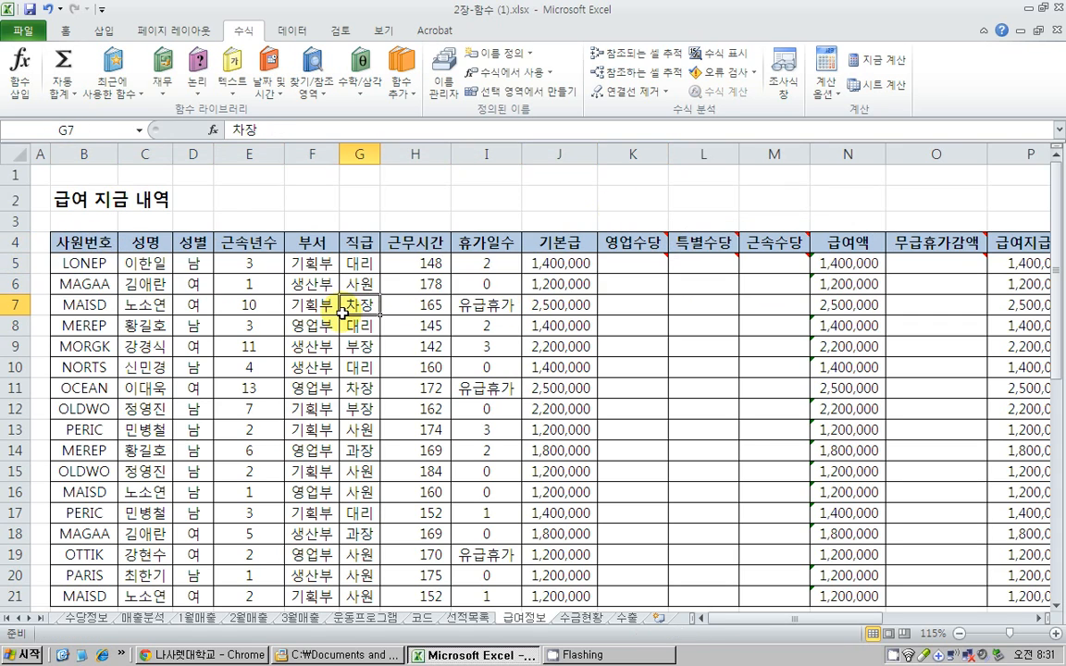
pyautogui.moveTo(311, 243); pyautogui.dragTo(306, 554)
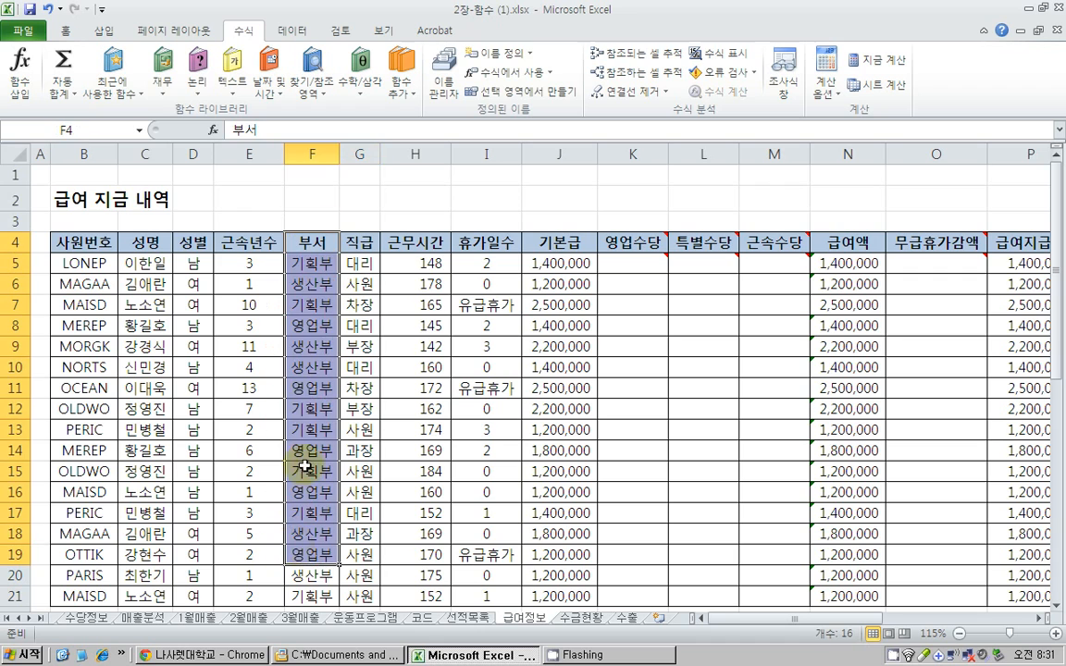
# Fill the 영업부 cells F8 and F11 in the 부서 column with yellow.
pyautogui.click(311, 326)
pyautogui.click(63, 31)
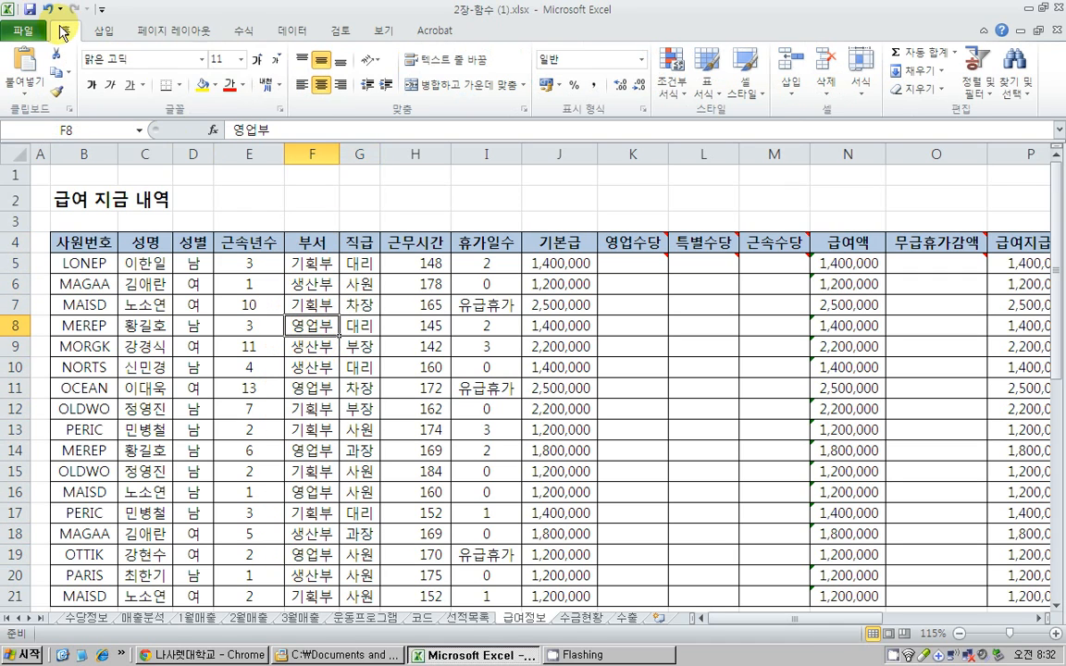
pyautogui.click(206, 89)
pyautogui.click(292, 387)
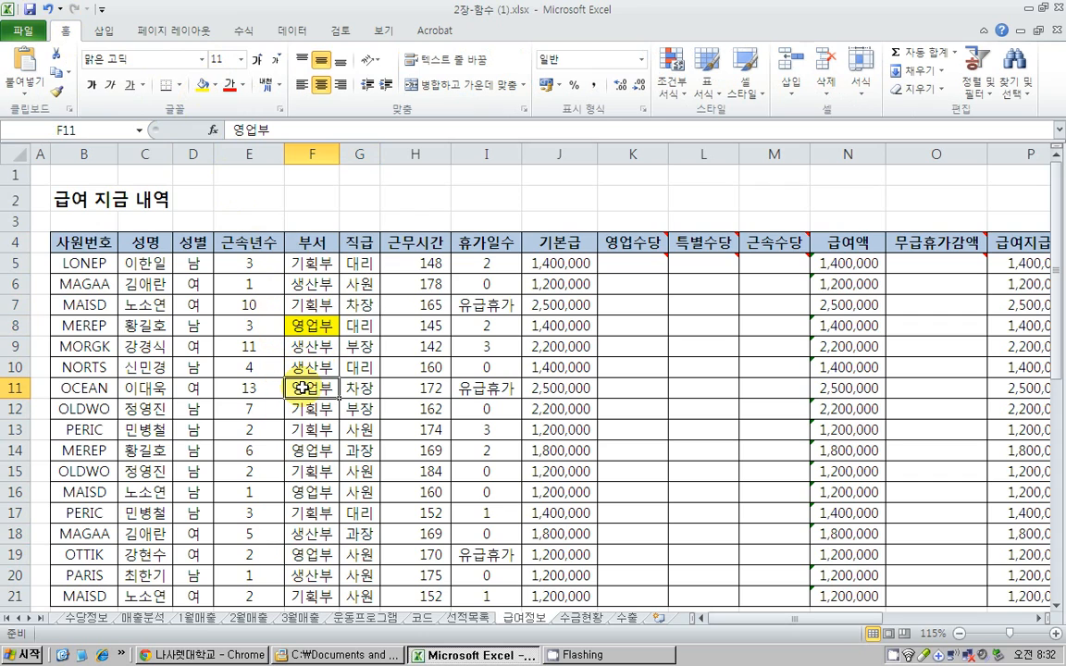
pyautogui.click(202, 88)
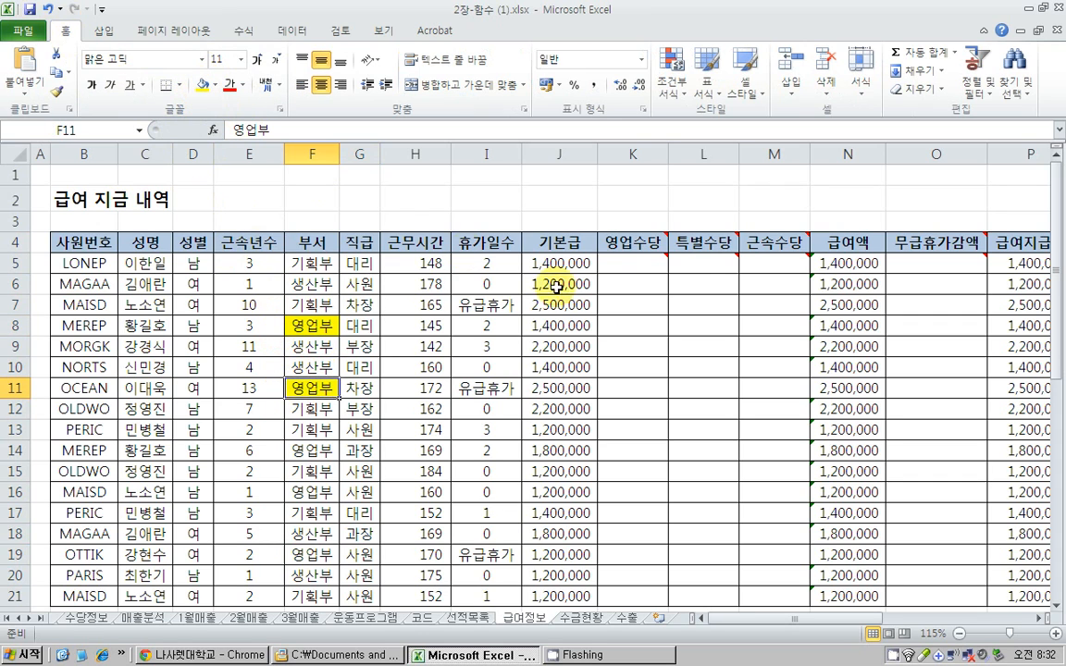
# Enter 200000 as the 영업수당 in K8 for the 영업부 employee in row 8.
pyautogui.click(628, 260)
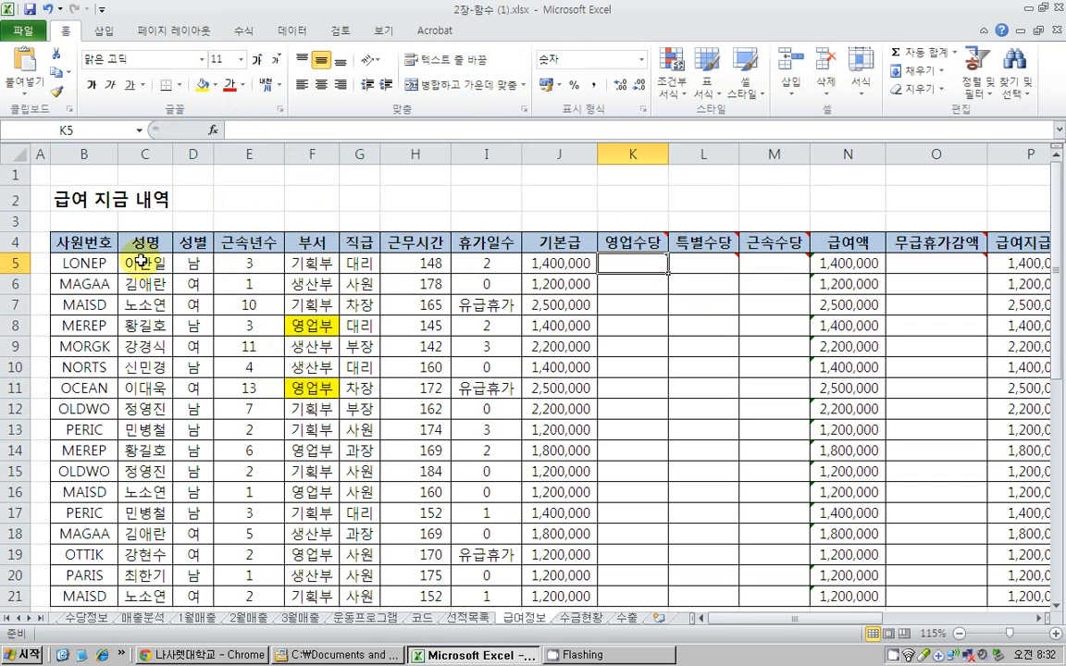
pyautogui.moveTo(629, 264); pyautogui.dragTo(600, 491)
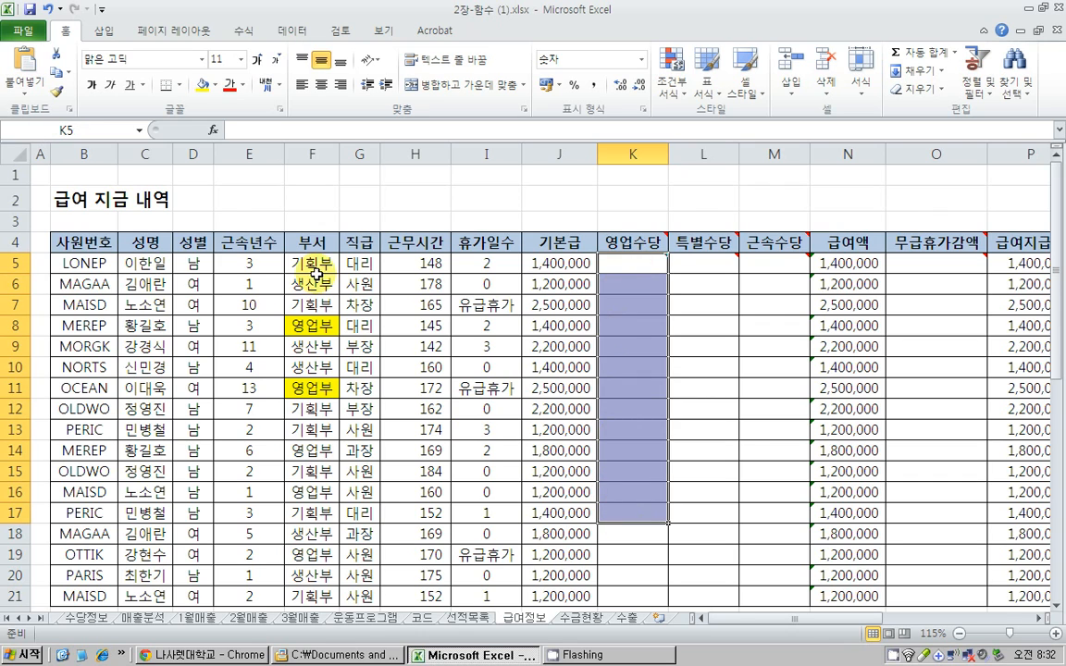
pyautogui.moveTo(313, 264); pyautogui.dragTo(626, 334)
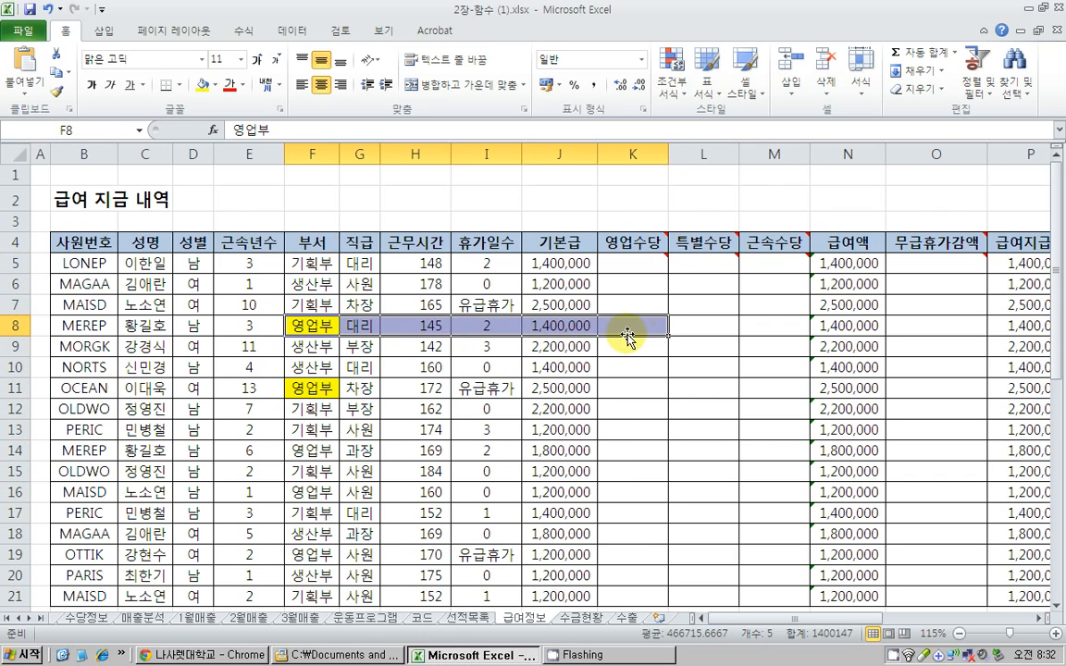
pyautogui.click(630, 329)
pyautogui.write('200000')
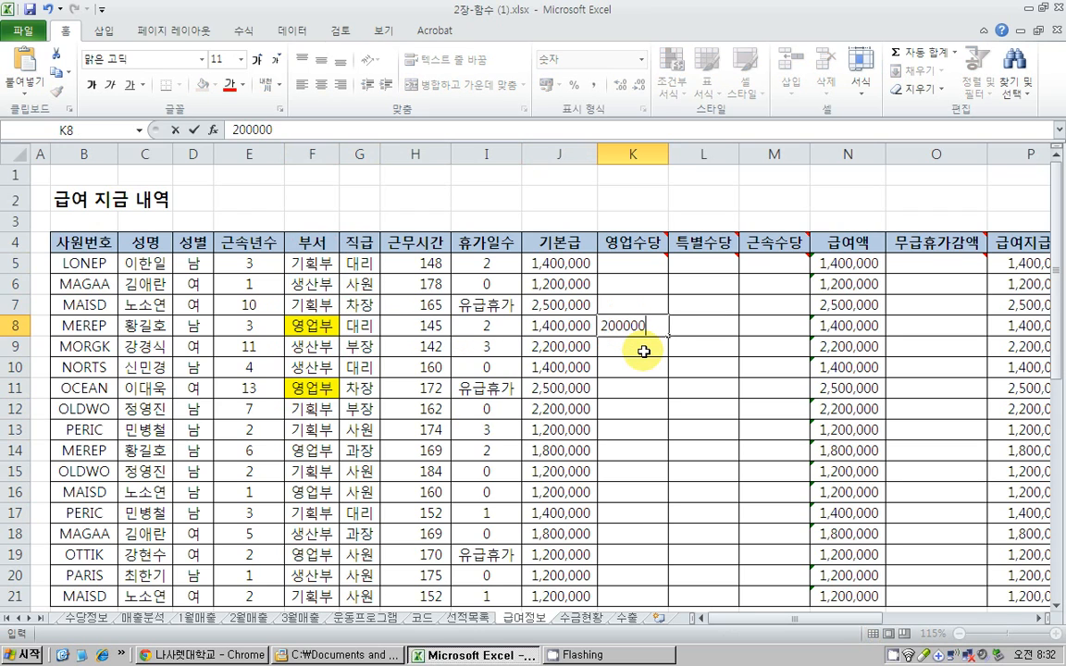
pyautogui.press('Return')
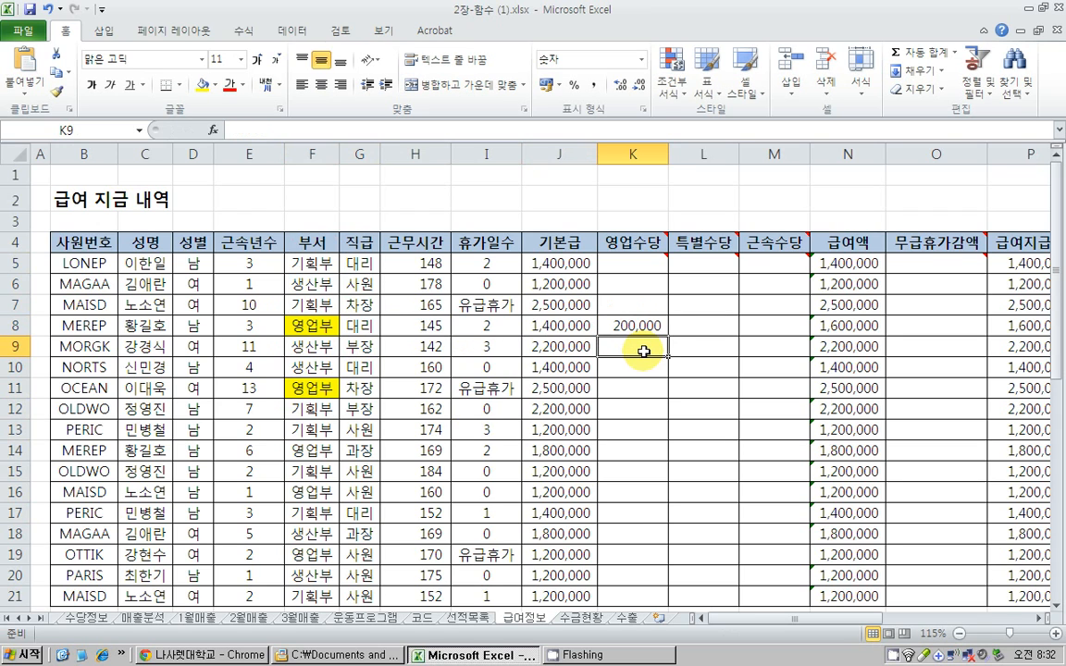
pyautogui.click(625, 326)
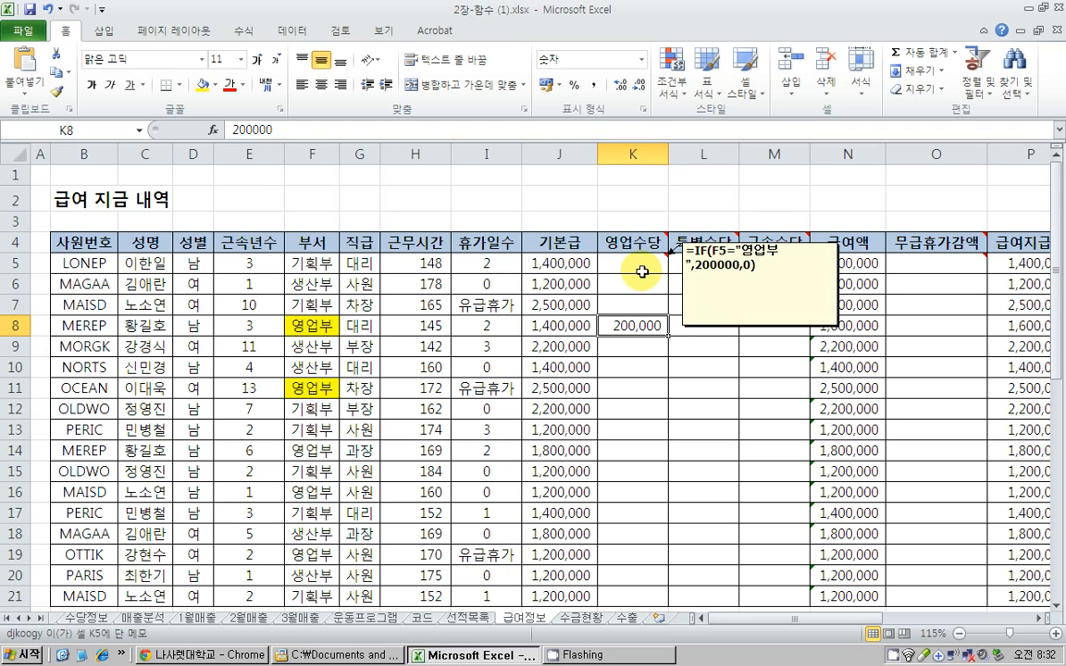
# Examine the IF, AND, OR and IFERROR syntax explanations below the salary table.
pyautogui.click(639, 268)
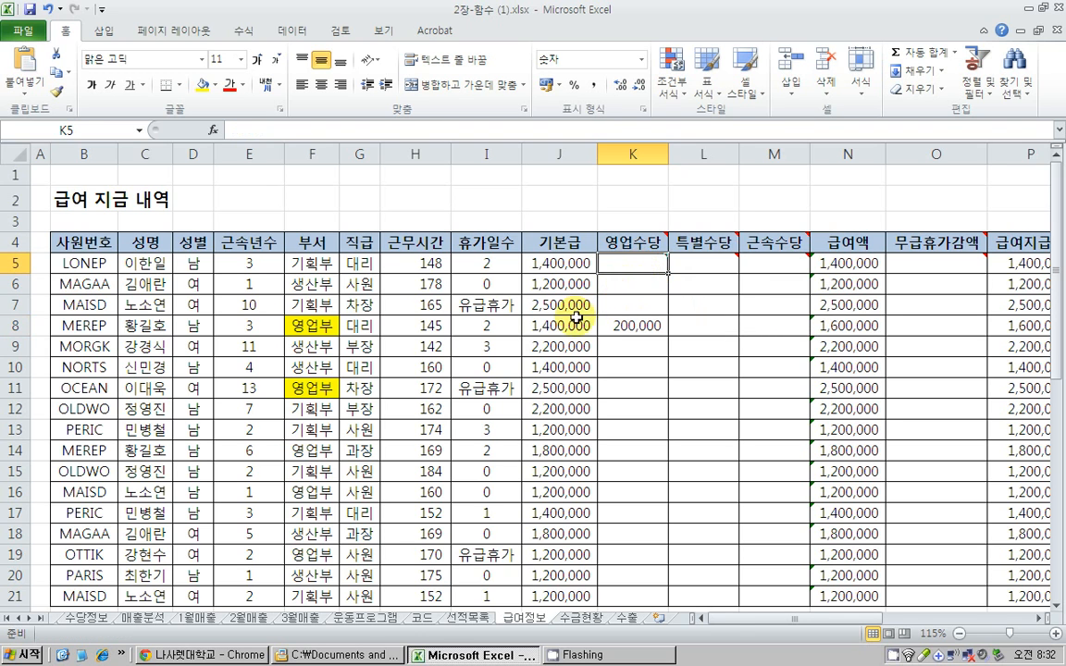
pyautogui.scroll(-2, 577, 317)
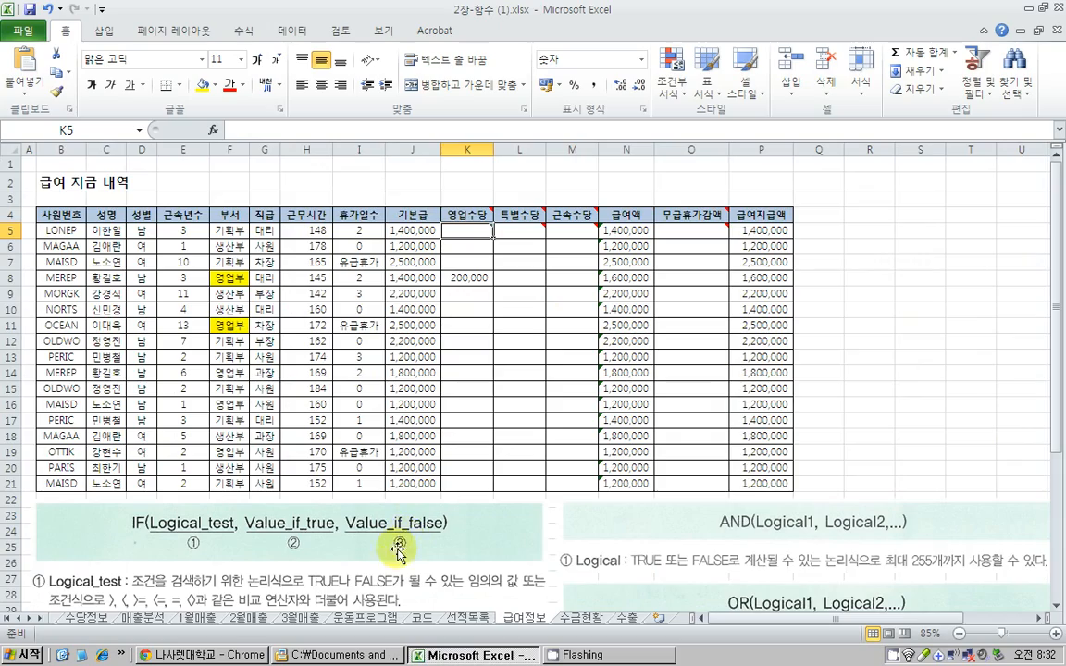
pyautogui.scroll(-5, 395, 486)
pyautogui.scroll(2, 243, 400)
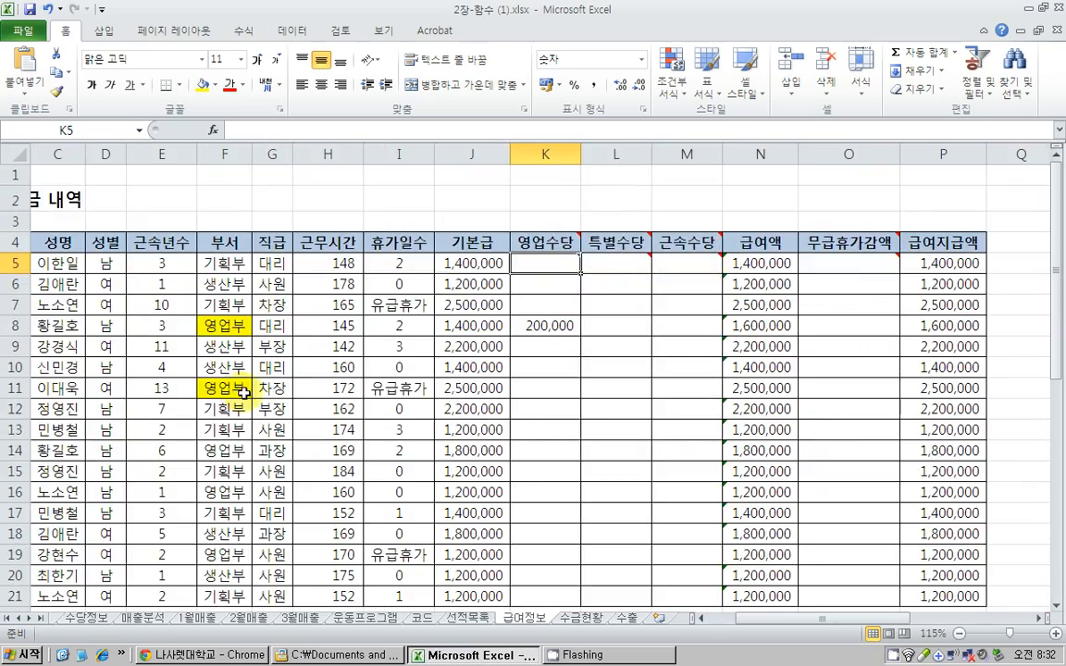
pyautogui.scroll(-2, 392, 405)
pyautogui.scroll(-2, 261, 500)
pyautogui.scroll(3, 264, 505)
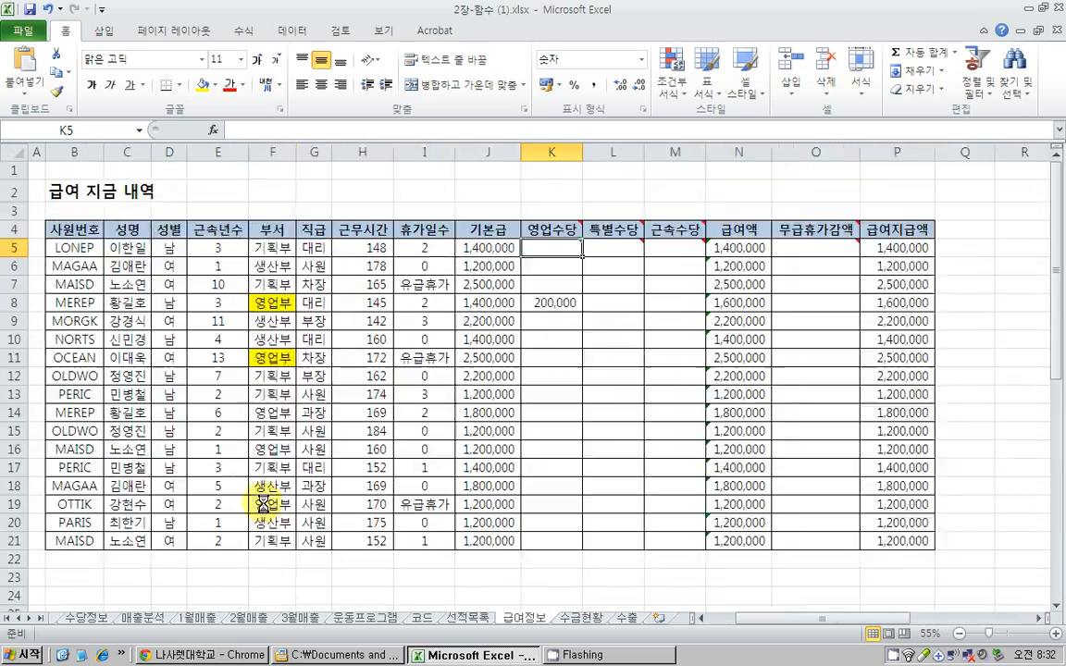
pyautogui.scroll(3, 262, 500)
pyautogui.scroll(-5, 262, 495)
pyautogui.scroll(3, 262, 493)
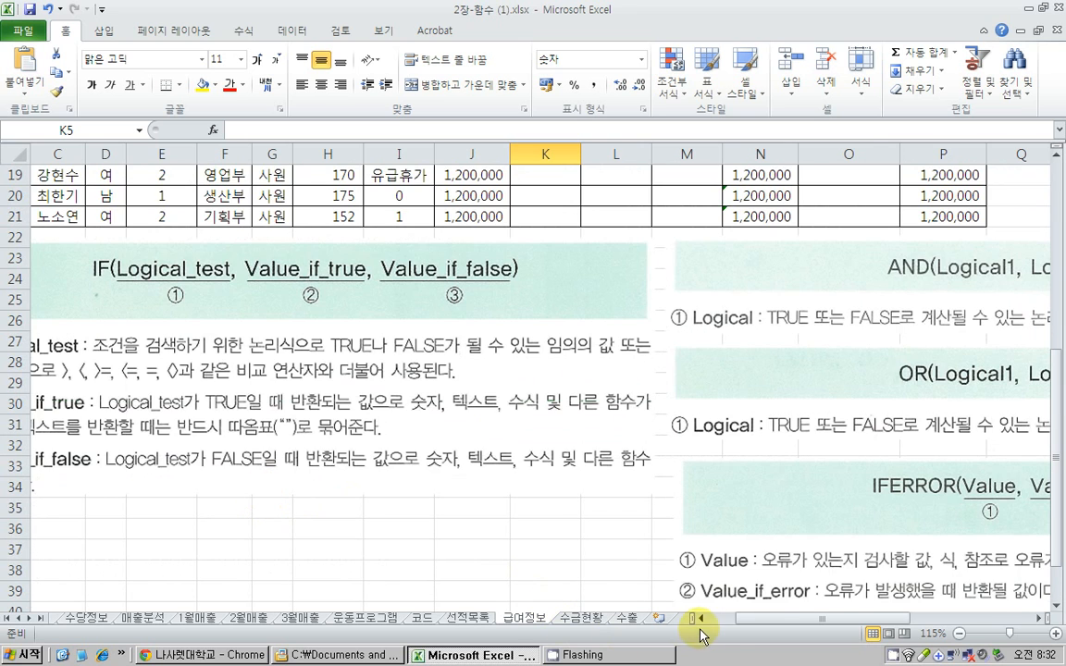
pyautogui.moveTo(739, 622); pyautogui.dragTo(711, 625)
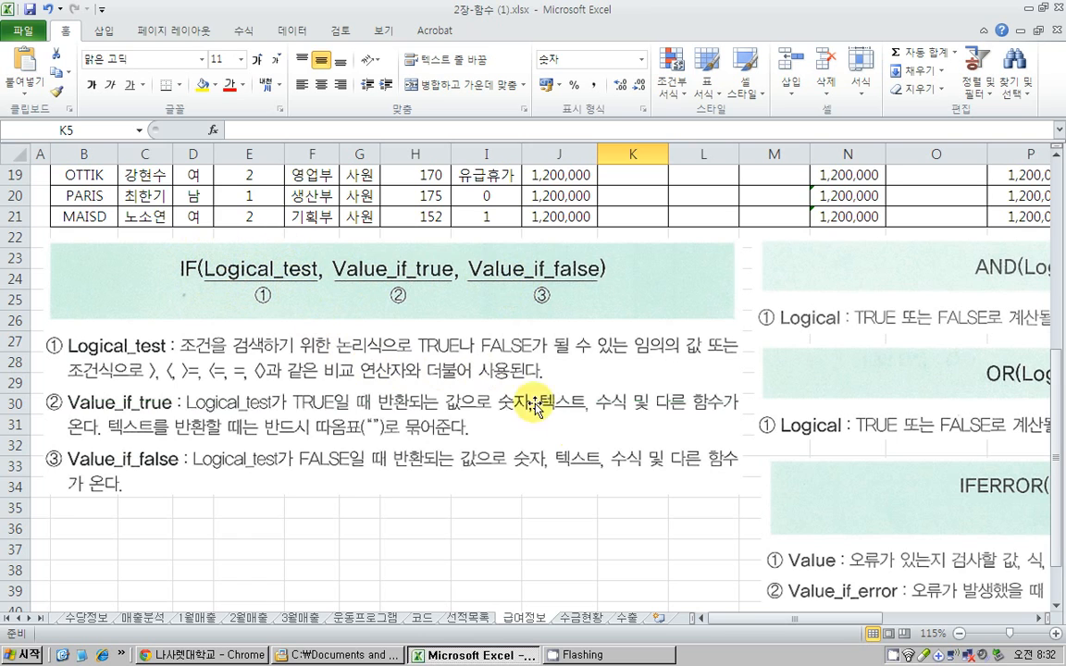
pyautogui.moveTo(723, 627)
pyautogui.mouseDown()
pyautogui.moveTo(747, 622)
pyautogui.moveTo(723, 627)
pyautogui.mouseUp()
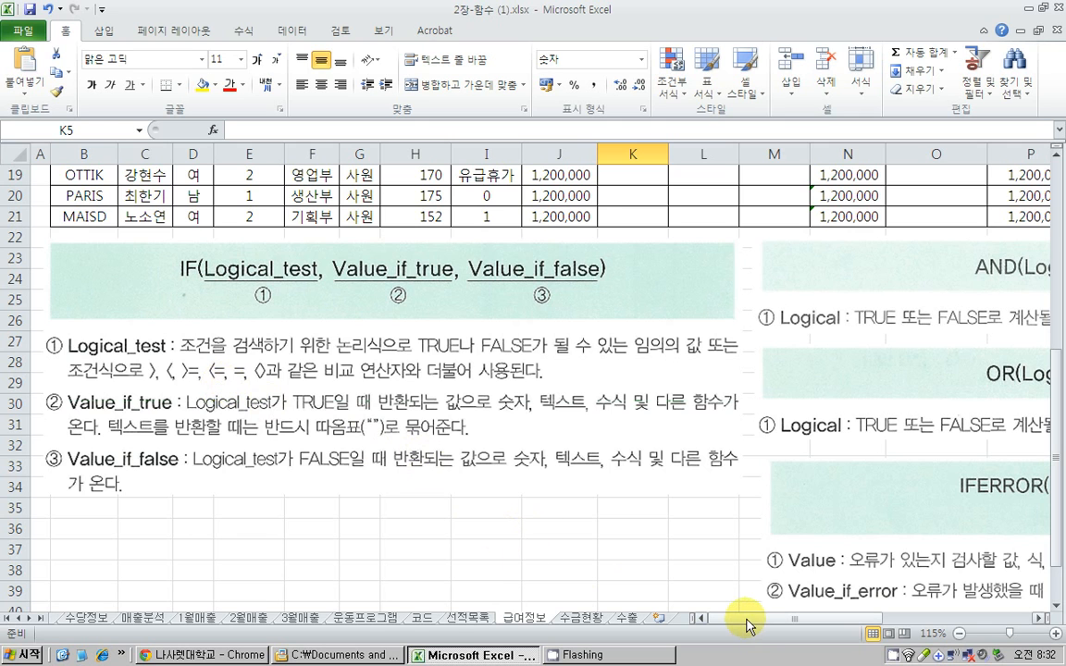
pyautogui.moveTo(752, 624); pyautogui.dragTo(837, 623)
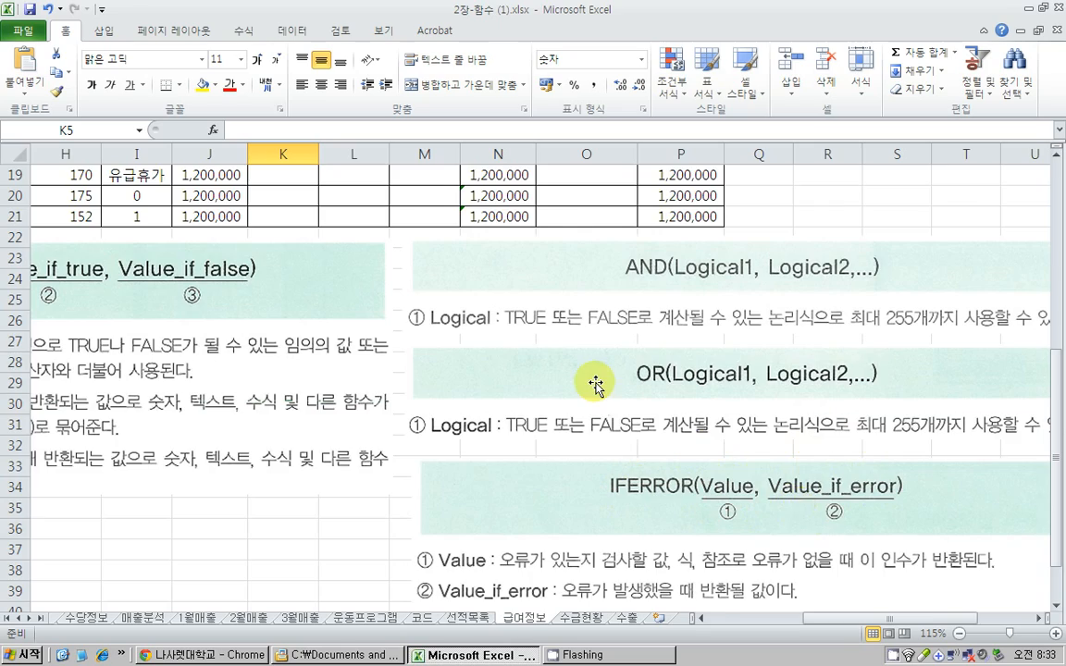
# Insert the logical function IF in K5 of the 영업수당 column and reference F5 in its Logical_test argument.
pyautogui.scroll(5, 595, 384)
pyautogui.scroll(-1, 591, 379)
pyautogui.scroll(1, 592, 380)
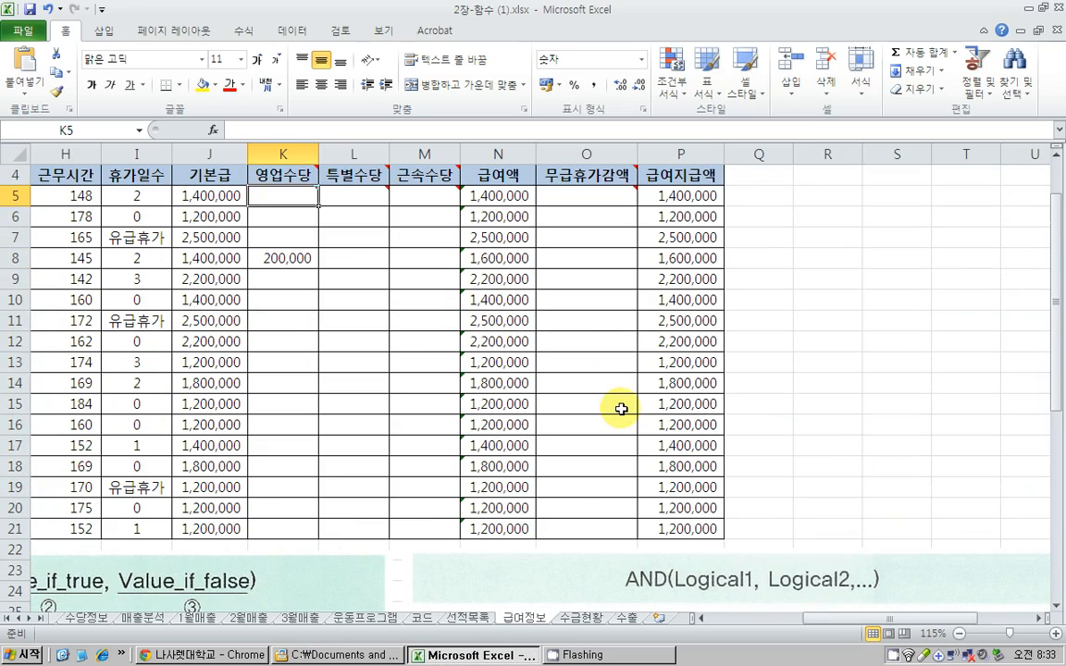
pyautogui.moveTo(824, 619); pyautogui.dragTo(739, 618)
pyautogui.moveTo(621, 194)
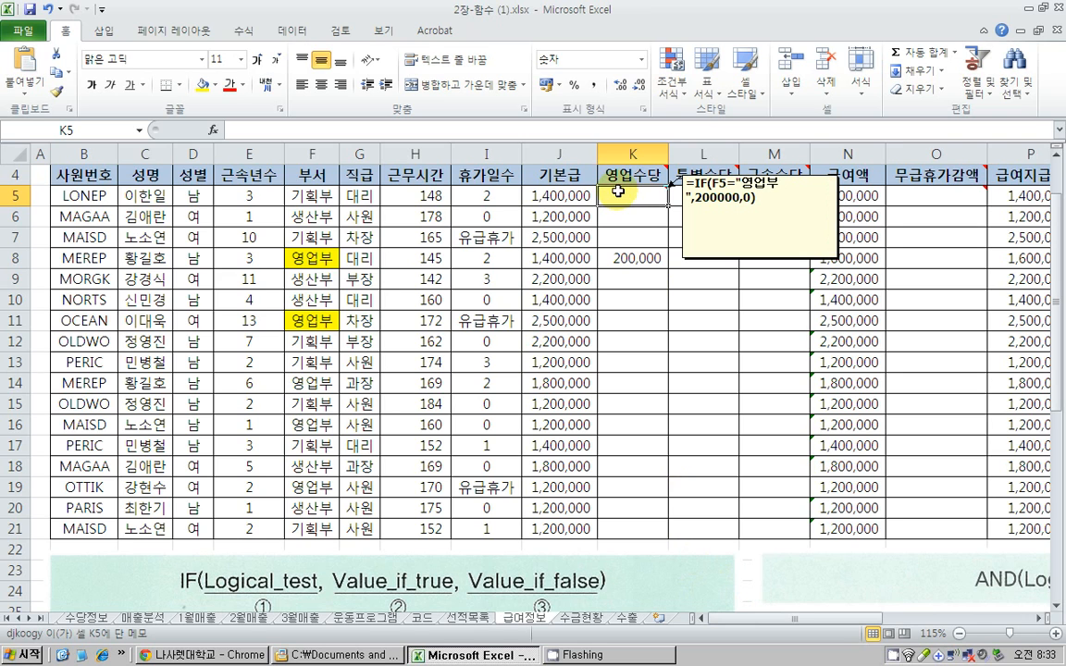
pyautogui.click(244, 30)
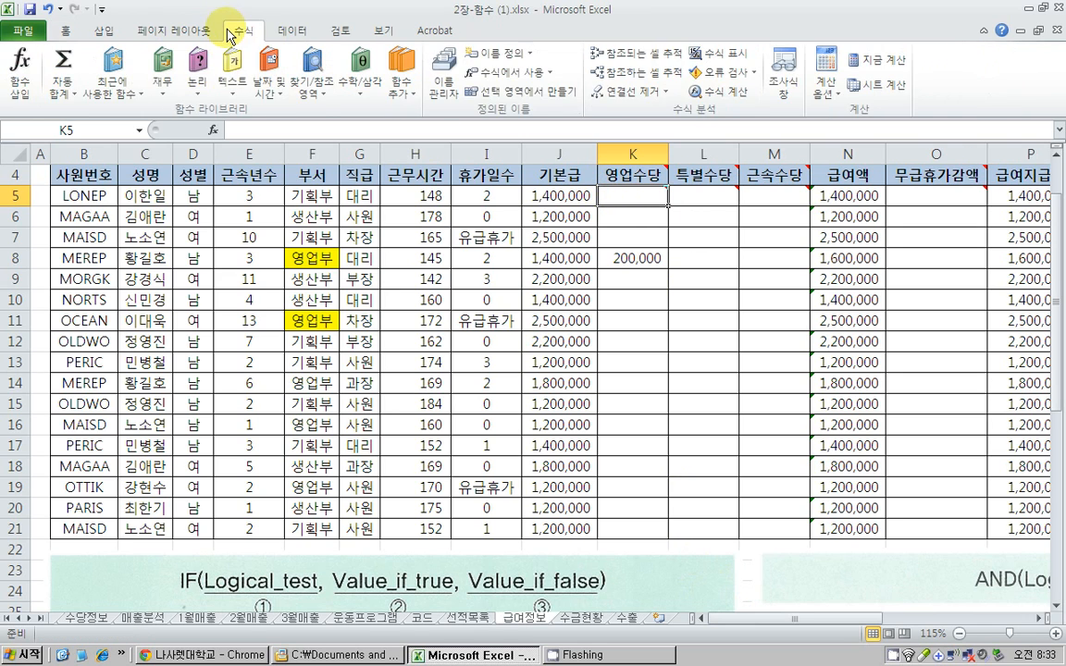
pyautogui.click(198, 84)
pyautogui.click(215, 148)
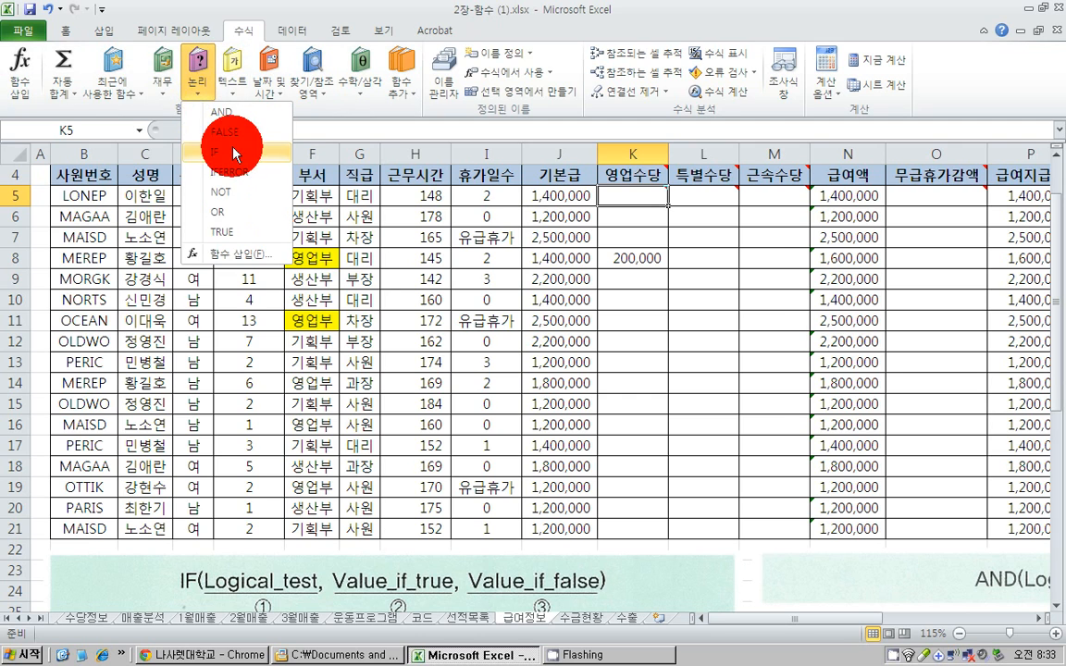
pyautogui.moveTo(408, 248); pyautogui.dragTo(358, 255)
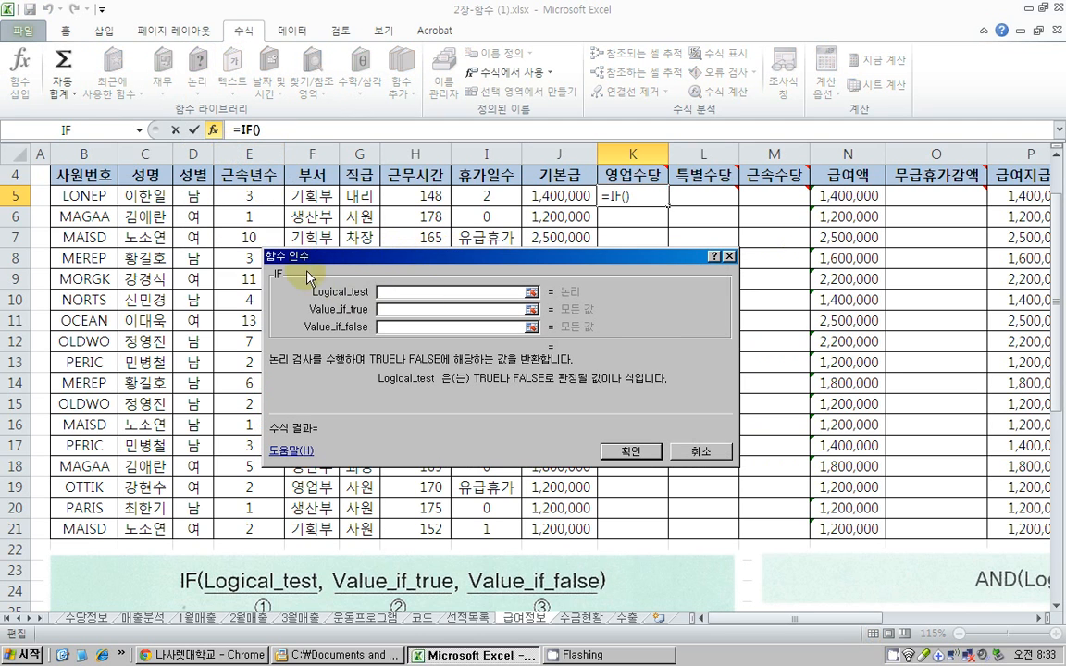
pyautogui.click(317, 195)
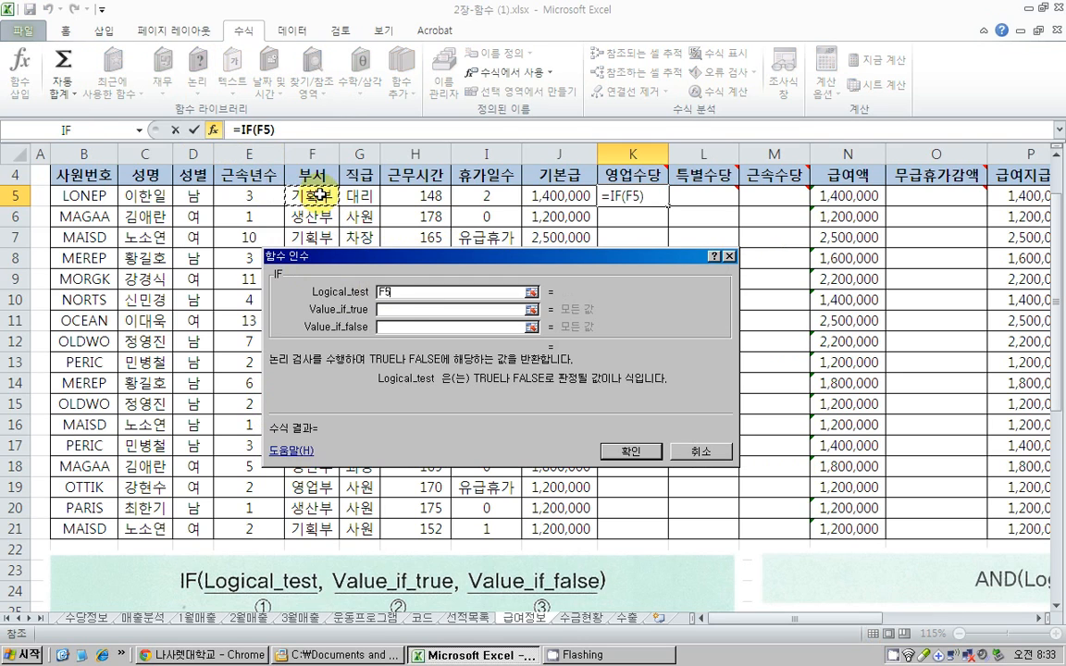
pyautogui.click(393, 309)
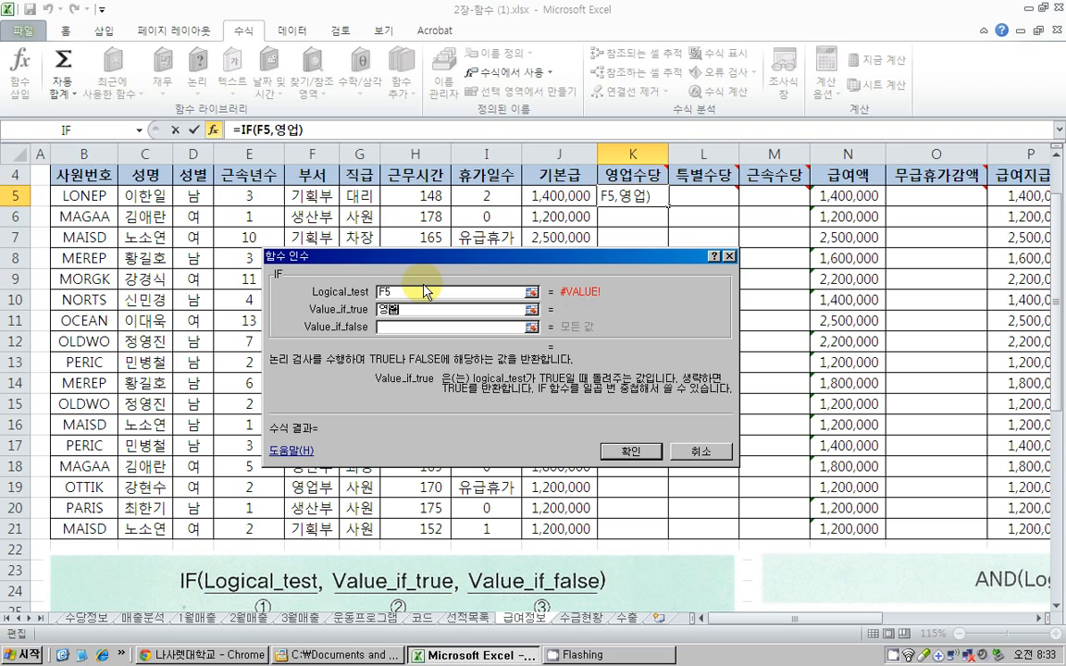
pyautogui.write('영업부')
pyautogui.press('Tab')
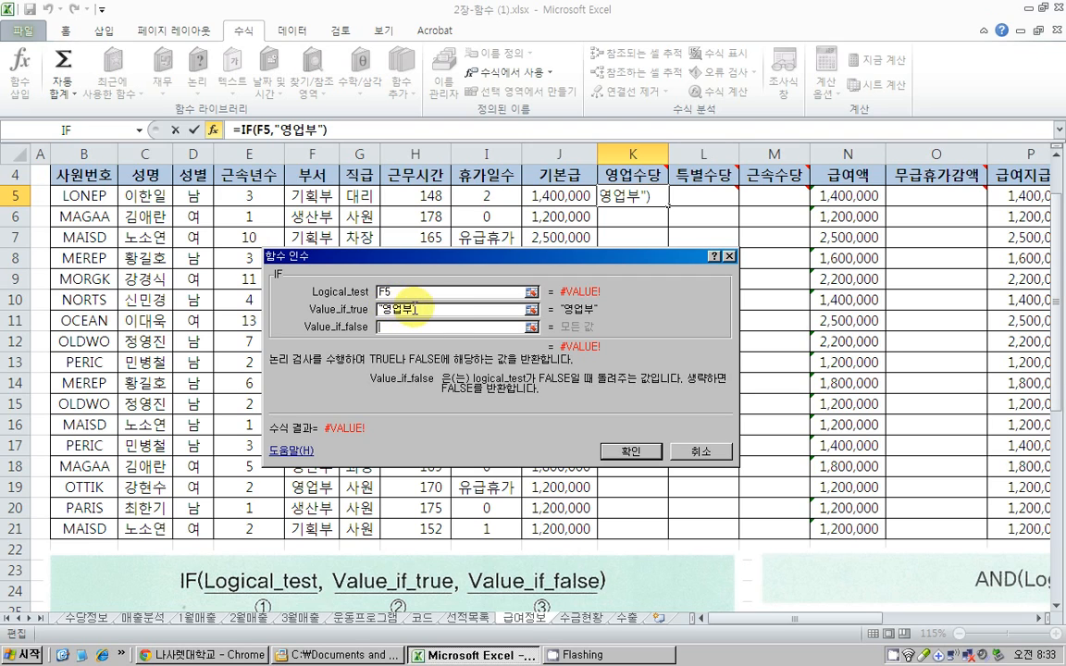
pyautogui.moveTo(418, 309); pyautogui.dragTo(357, 308)
# Complete the IF function's Logical_test as F5="영업부" and set Value_if_true to 200000.
pyautogui.click(398, 292)
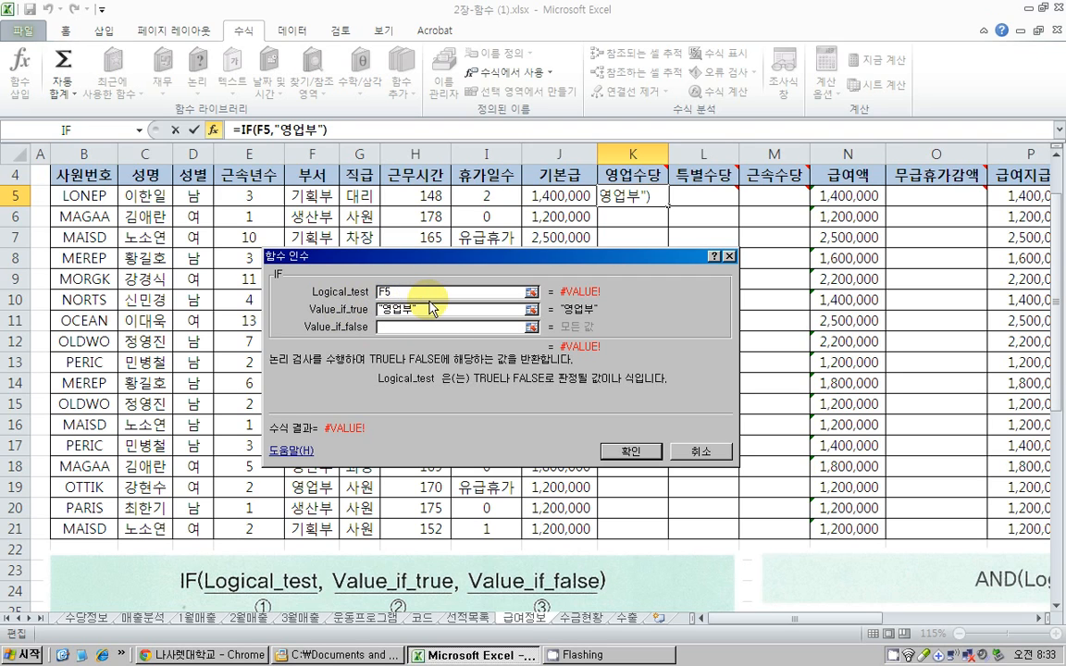
pyautogui.write('="영업')
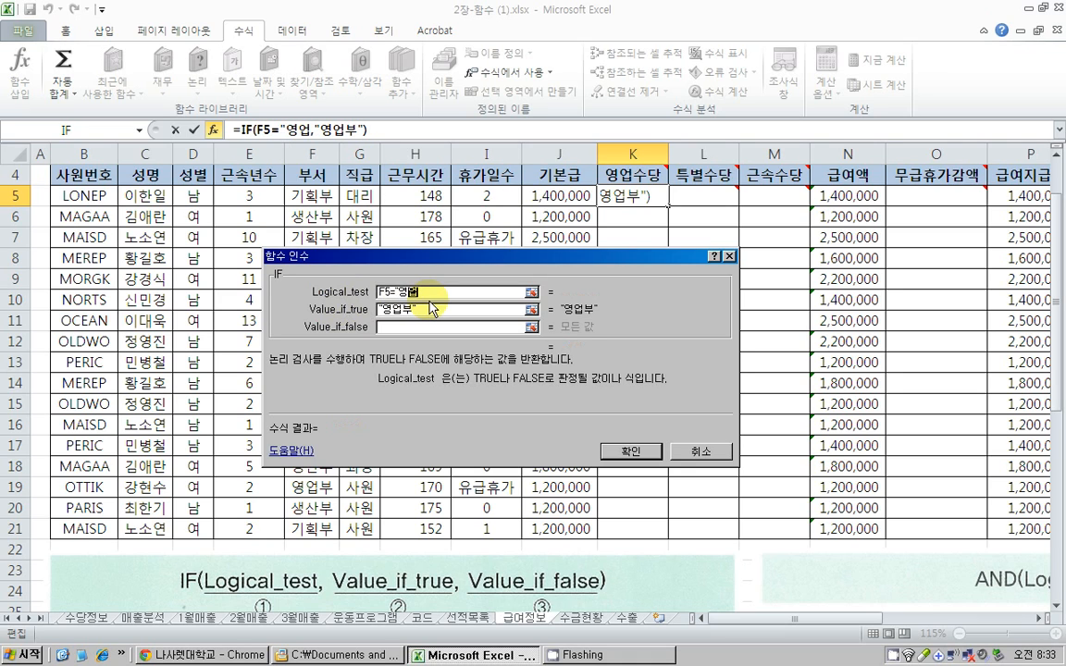
pyautogui.write('부"')
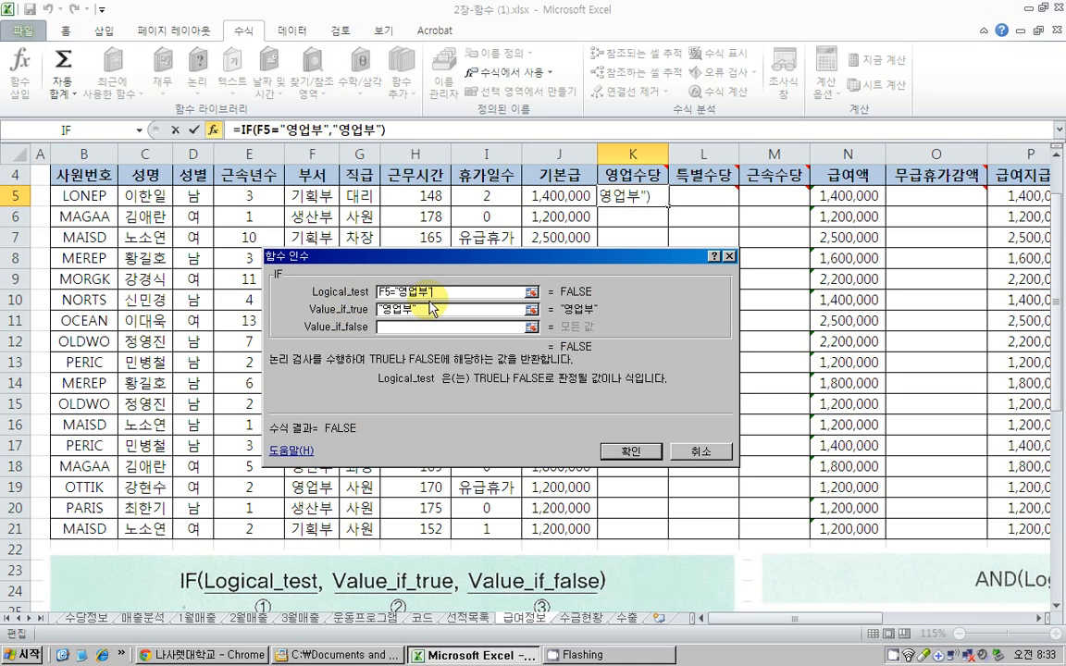
pyautogui.moveTo(425, 311); pyautogui.dragTo(345, 305)
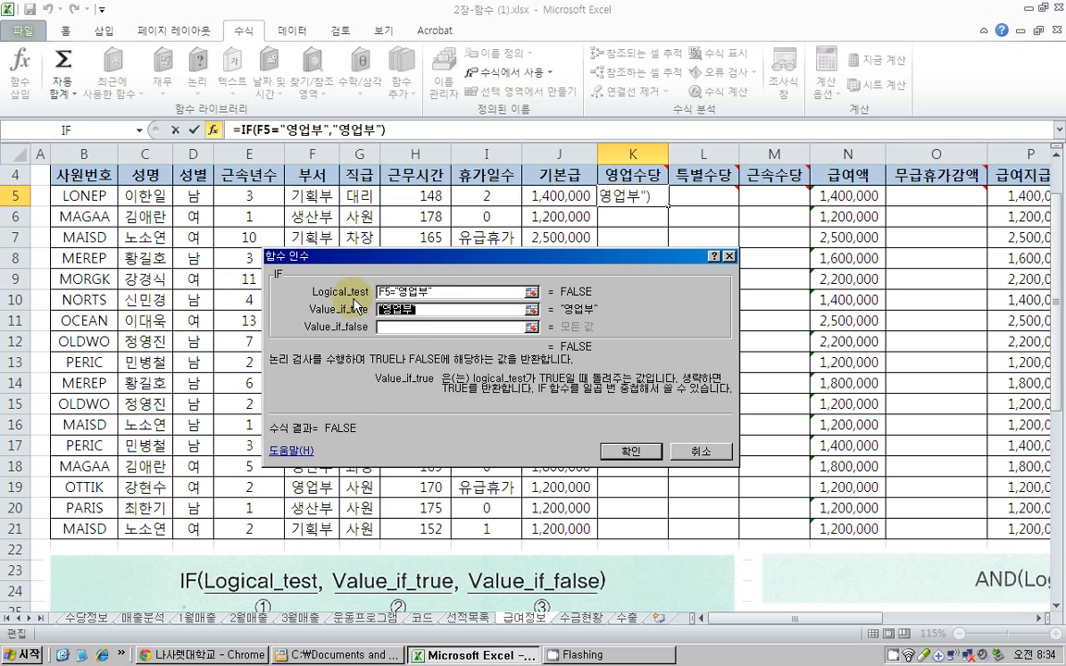
pyautogui.write('200000')
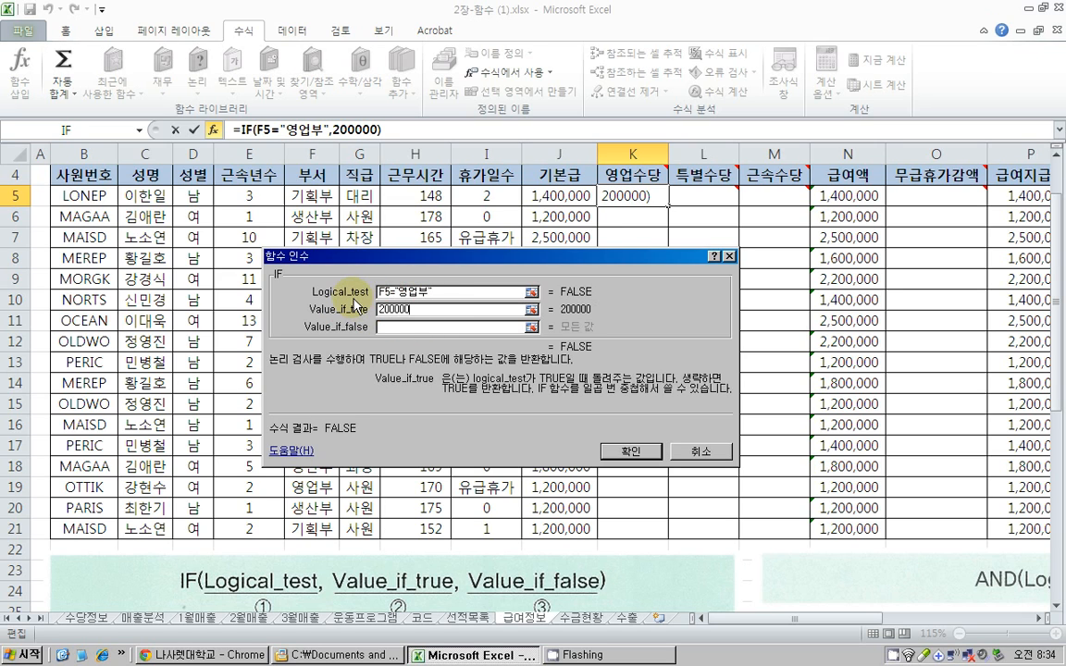
# Set the IF function's Value_if_false to 0, and fill the K5 formula down the 영업수당 column to K21.
pyautogui.click(398, 329)
pyautogui.write('0')
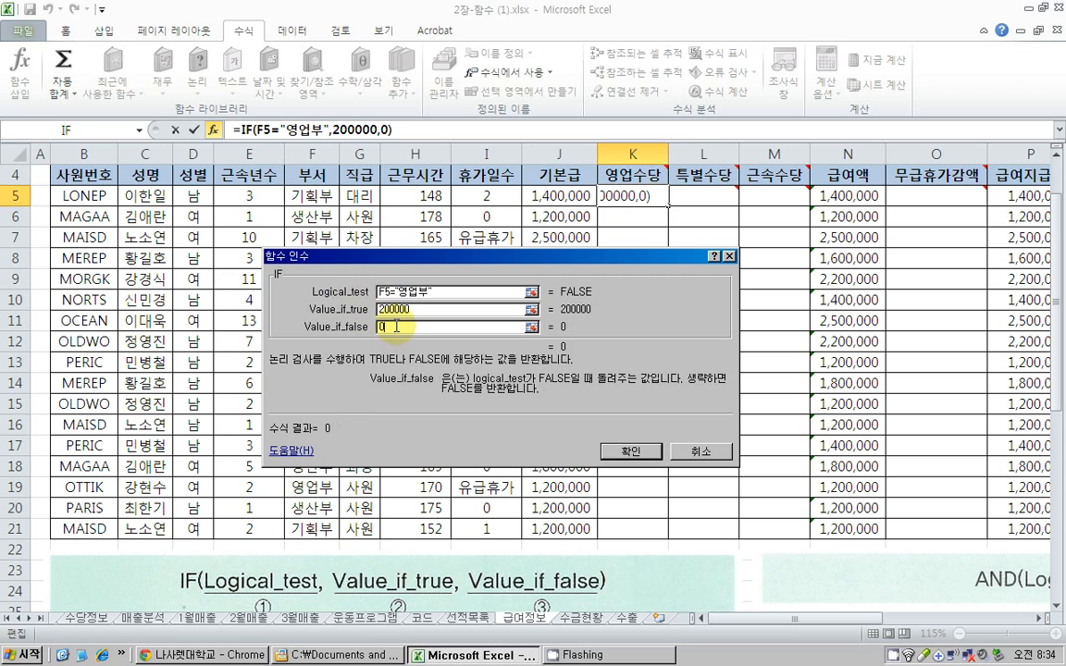
pyautogui.moveTo(428, 292); pyautogui.dragTo(317, 299)
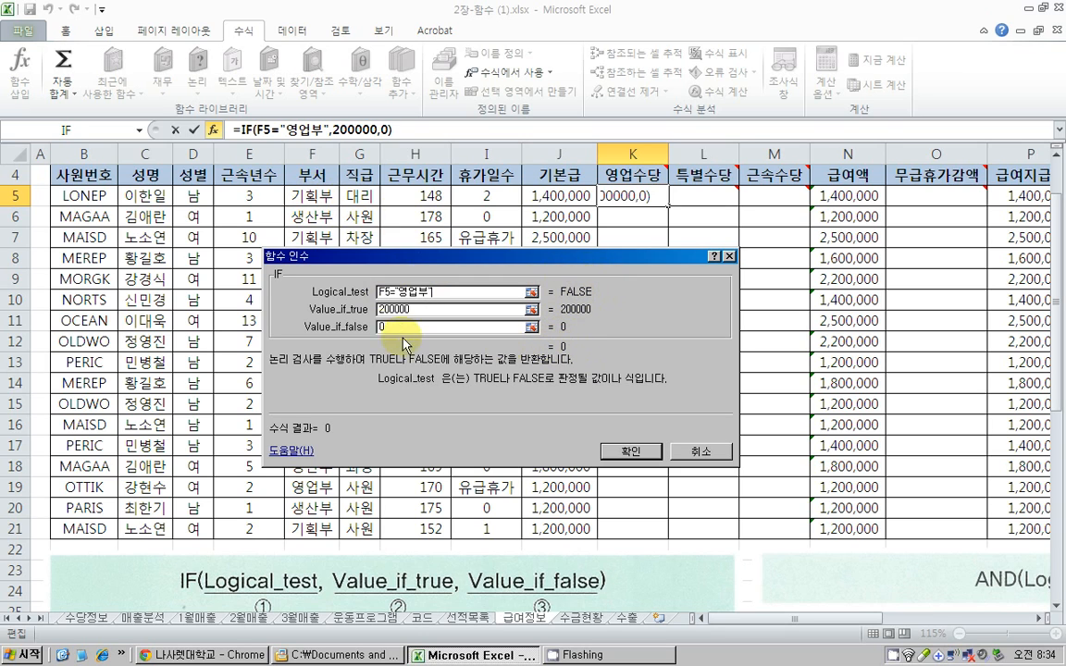
pyautogui.click(628, 454)
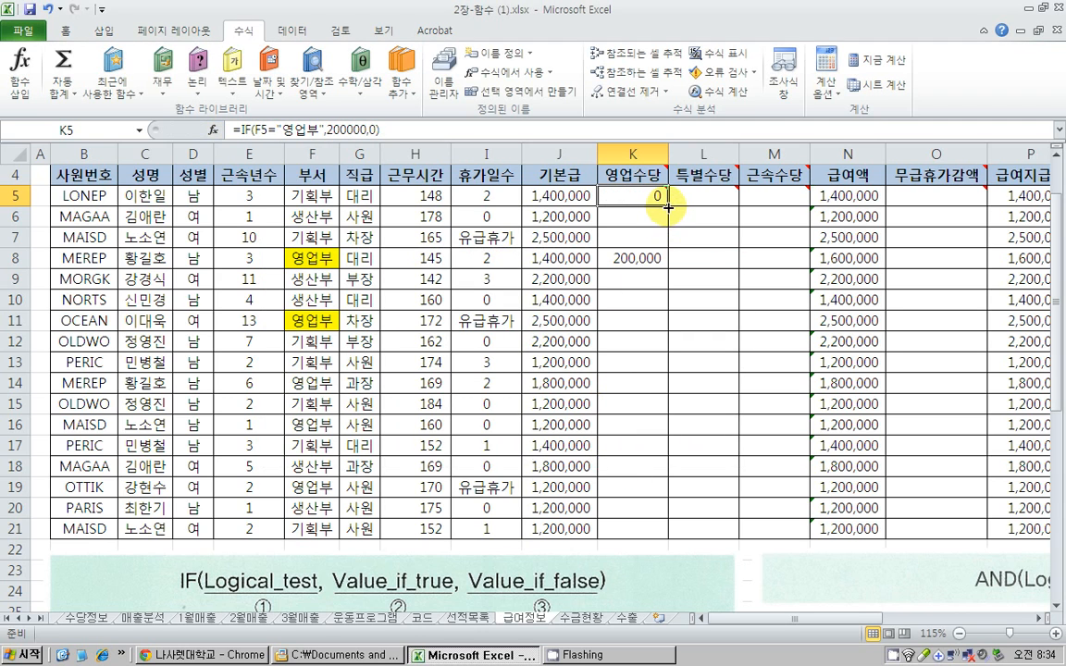
pyautogui.moveTo(668, 206); pyautogui.dragTo(652, 540)
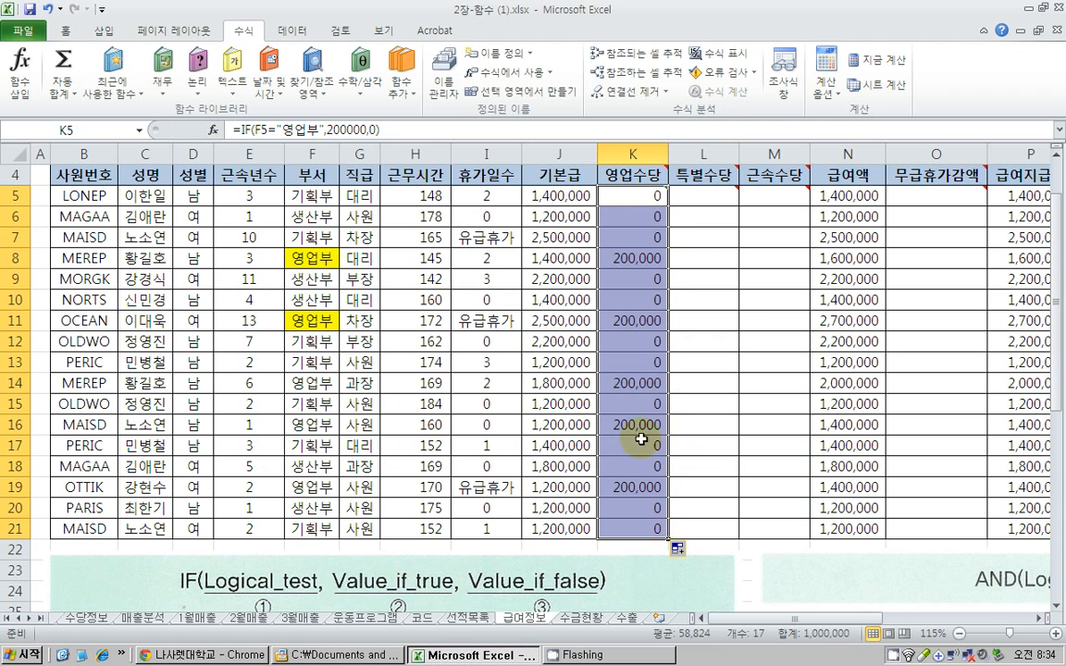
# Check the IF function arguments of the copied 영업수당 formula in K11.
pyautogui.click(626, 320)
pyautogui.doubleClick(629, 320)
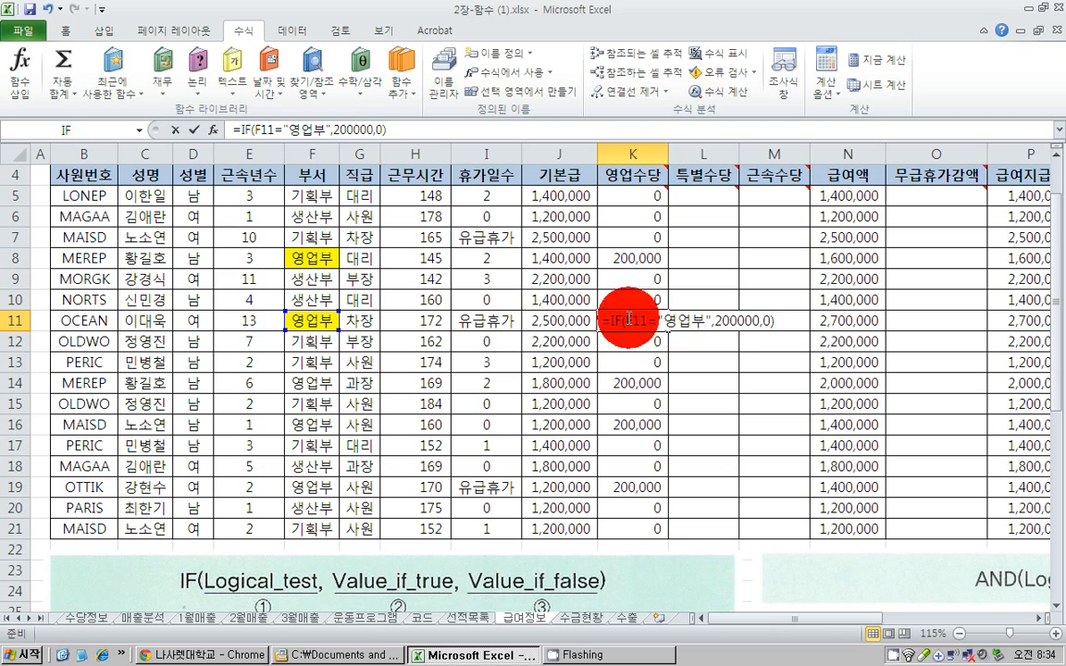
pyautogui.click(213, 130)
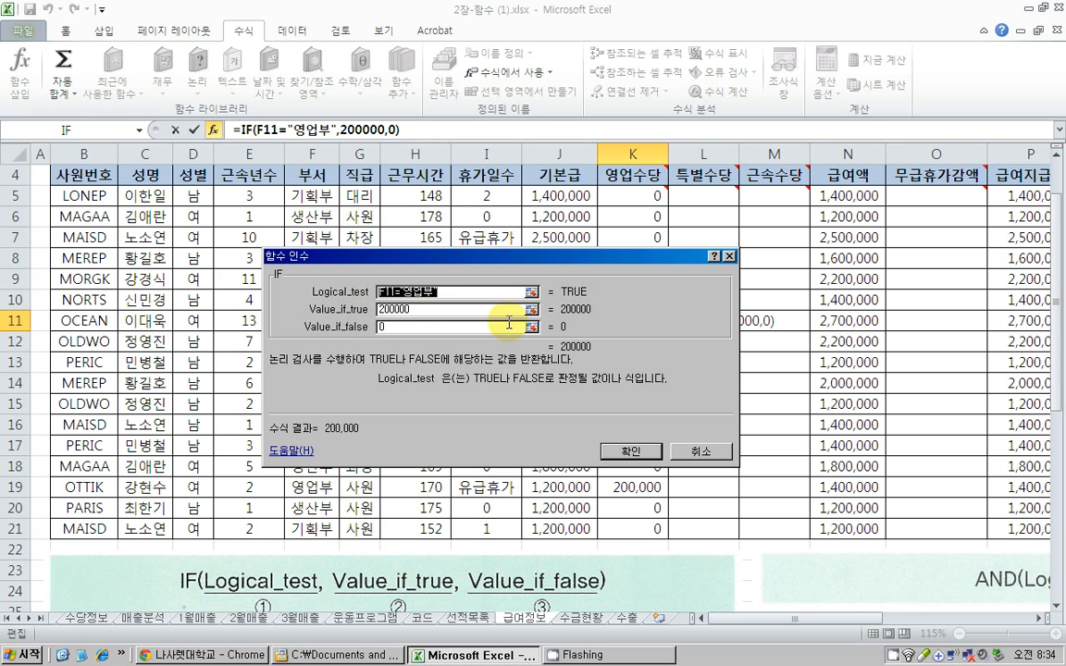
pyautogui.click(638, 450)
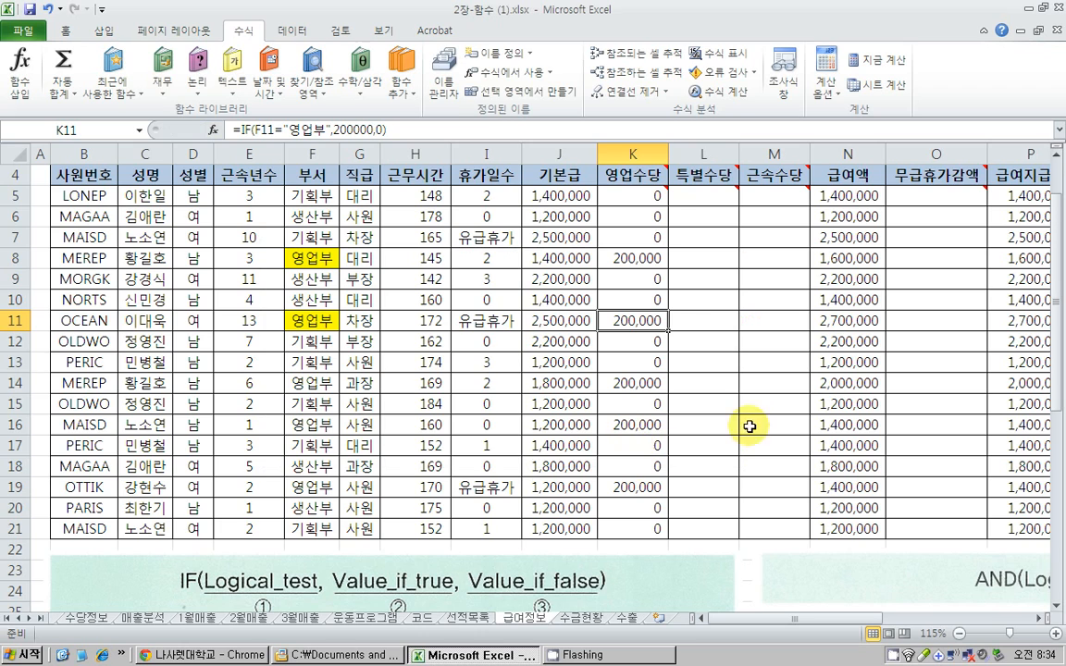
# Go to L5 in the 특별수당 column and read the formula comment attached to it.
pyautogui.click(705, 400)
pyautogui.scroll(1, 718, 383)
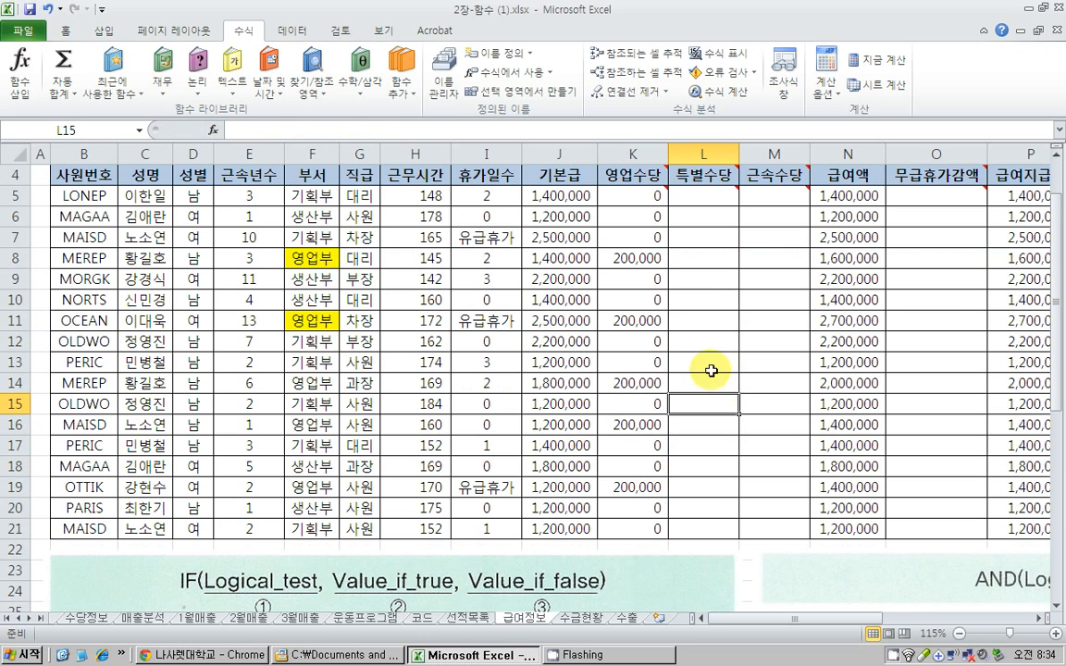
pyautogui.click(714, 237)
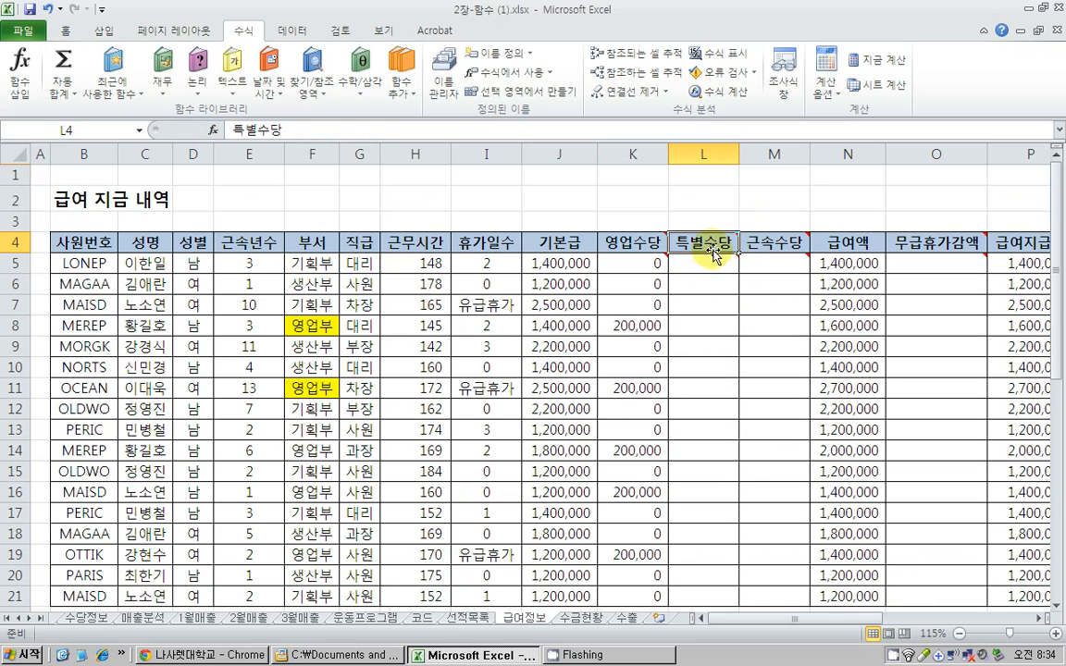
pyautogui.moveTo(714, 237)
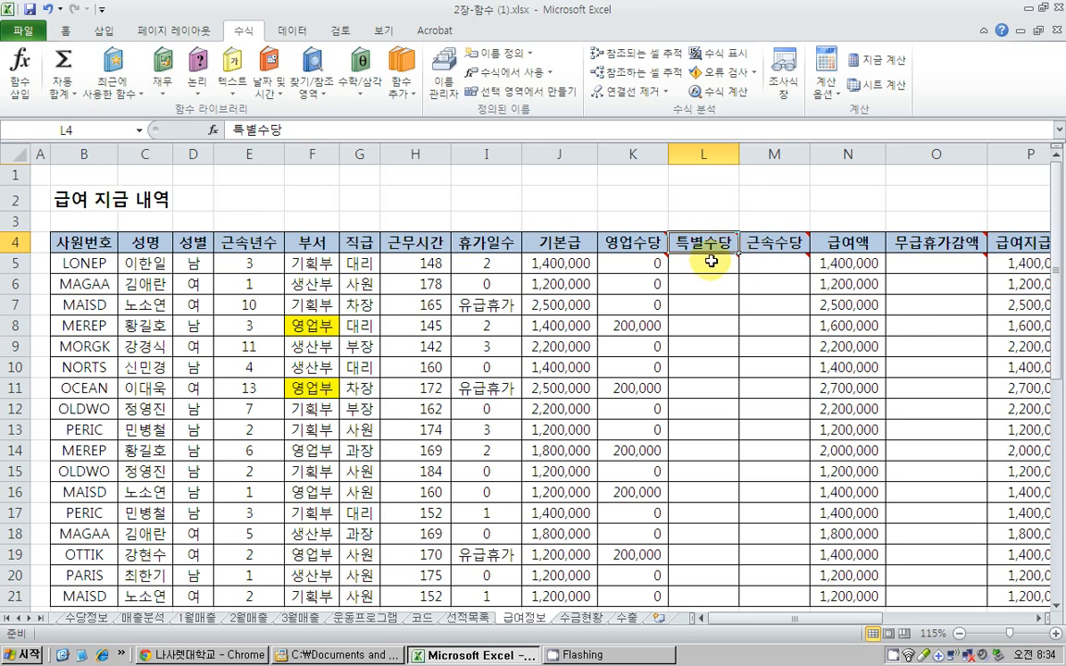
pyautogui.click(696, 262)
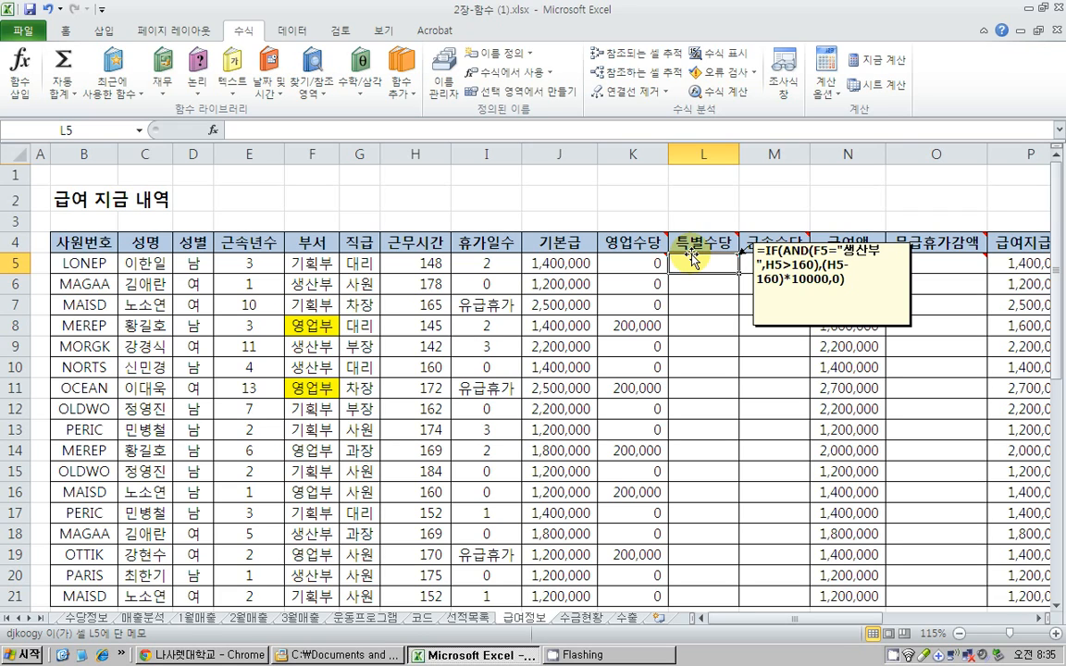
pyautogui.click(268, 88)
pyautogui.click(197, 76)
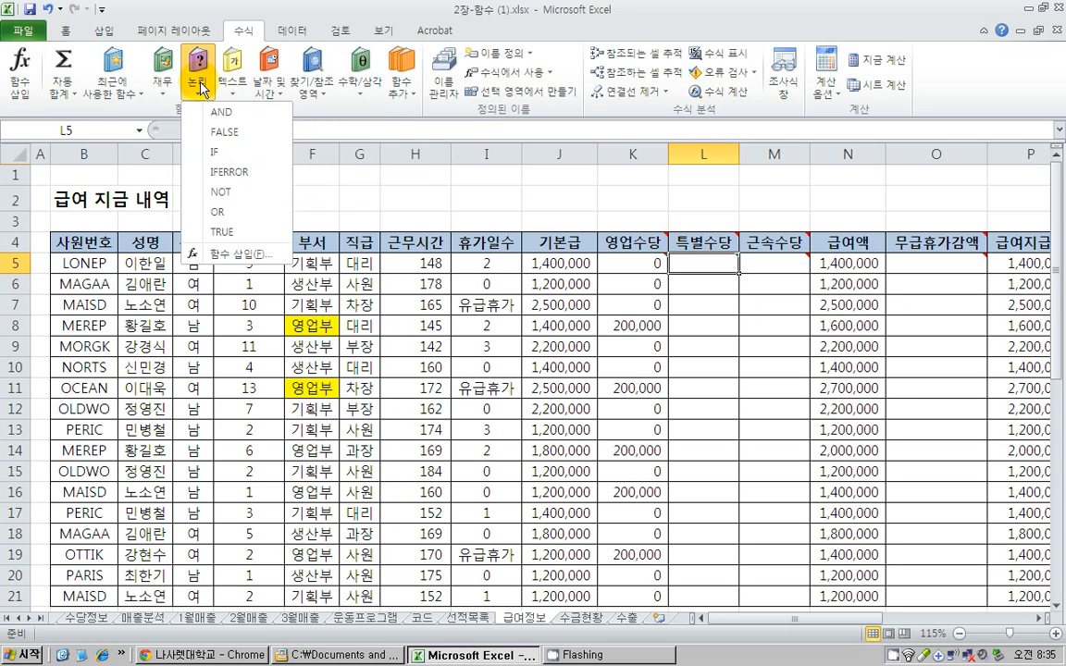
pyautogui.click(246, 115)
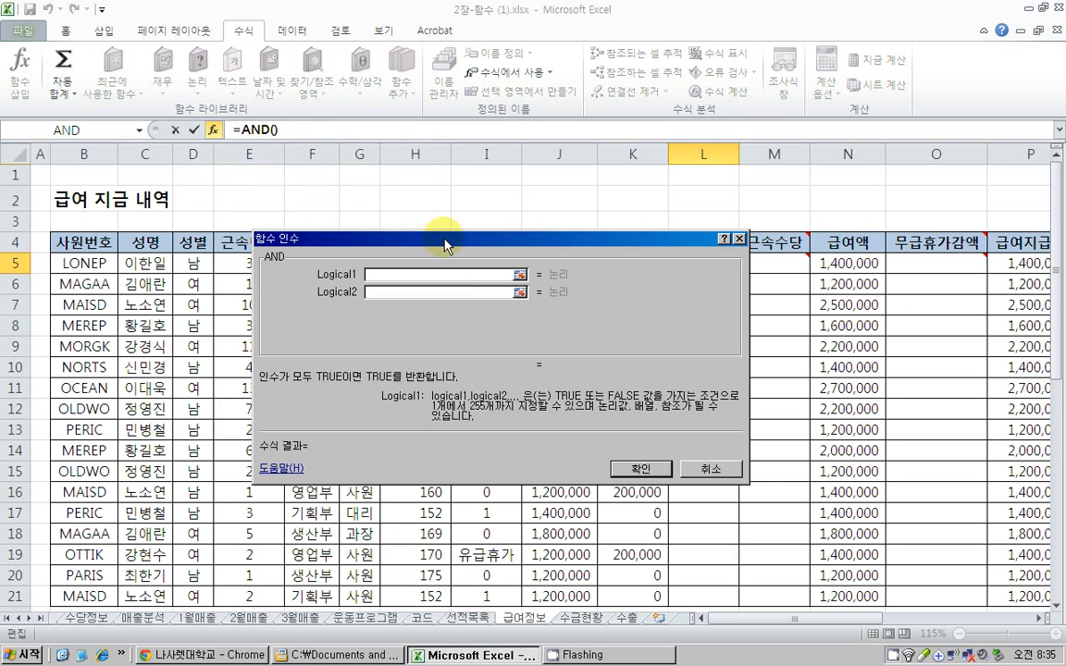
pyautogui.moveTo(447, 242); pyautogui.dragTo(616, 315)
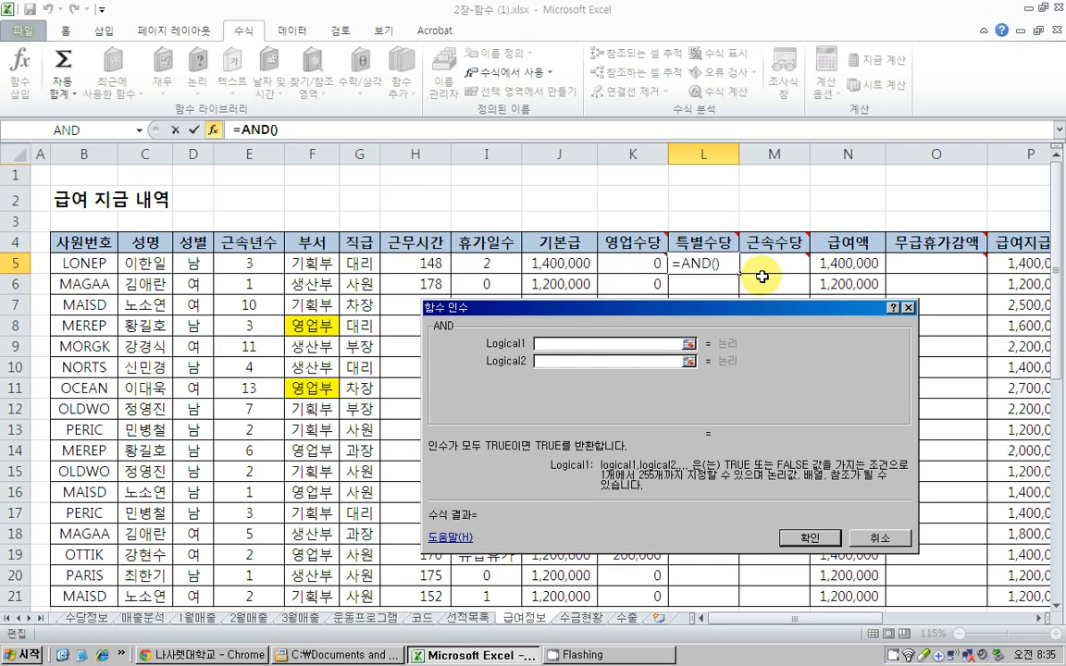
pyautogui.click(870, 534)
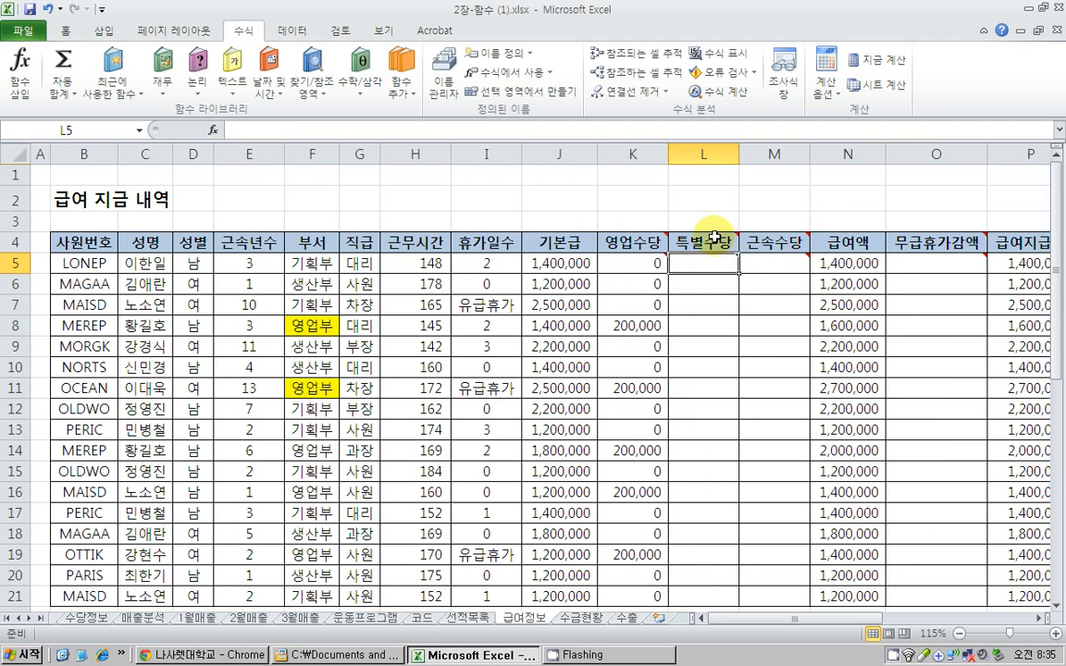
# Insert the logical function AND in L5 of the 특별수당 column with Logical1 set to F5="생산부".
pyautogui.moveTo(715, 237)
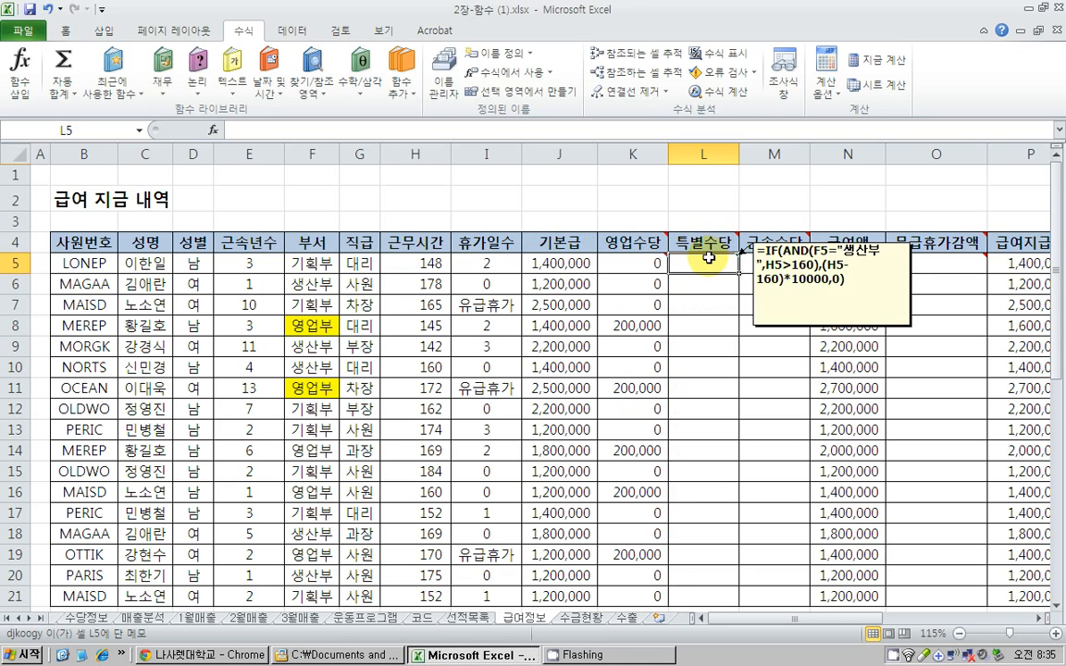
pyautogui.click(197, 72)
pyautogui.click(213, 113)
pyautogui.click(563, 343)
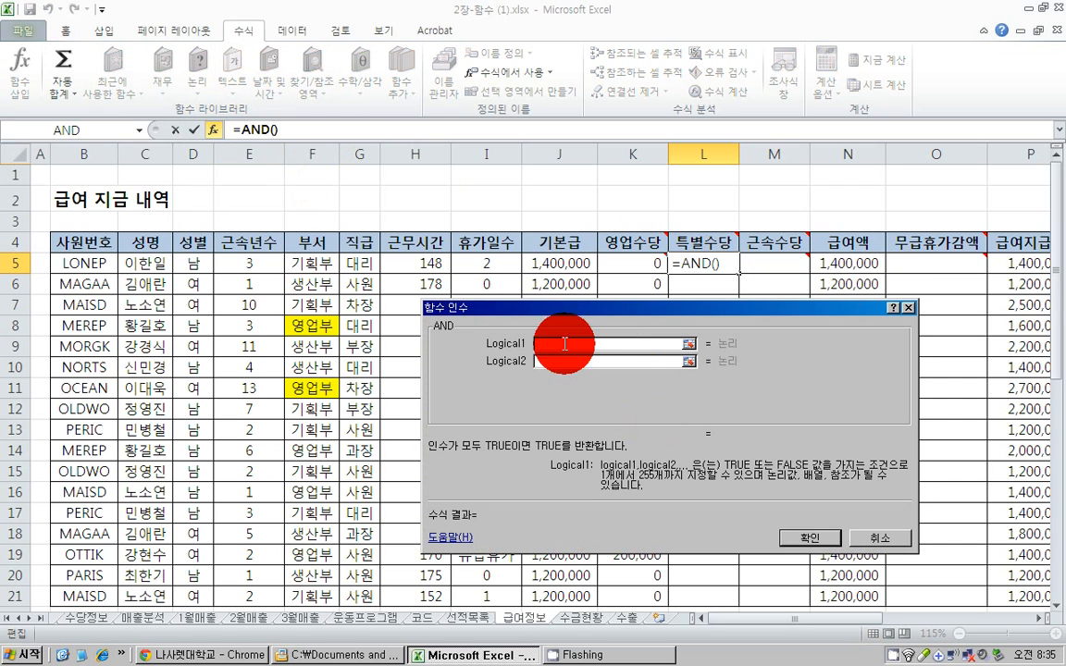
pyautogui.moveTo(469, 312); pyautogui.dragTo(496, 311)
pyautogui.click(304, 262)
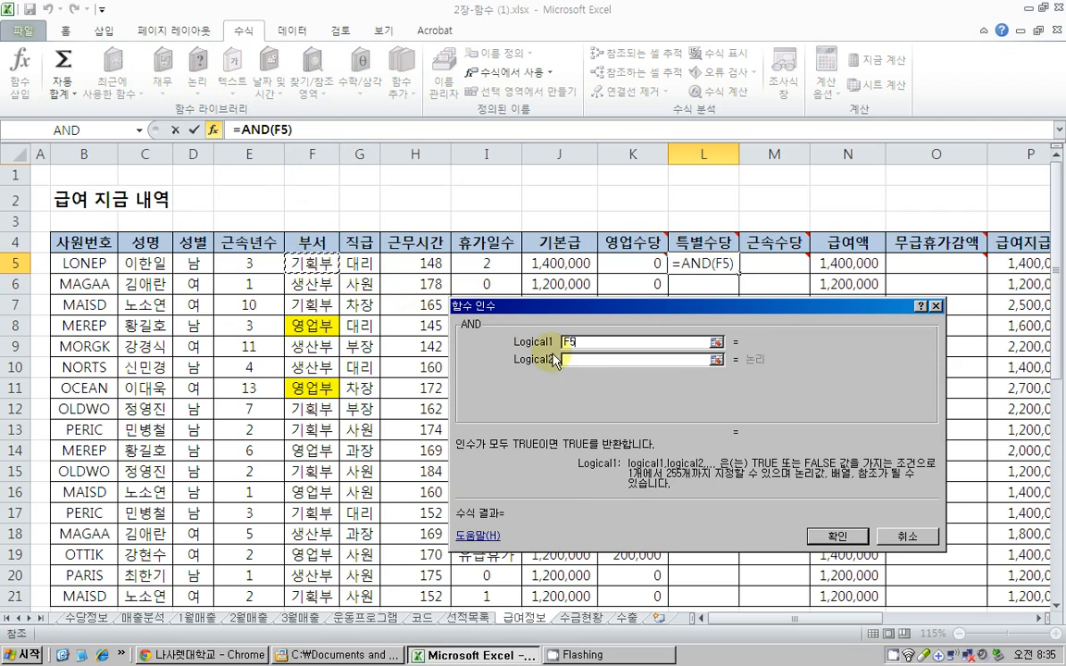
pyautogui.write('="생')
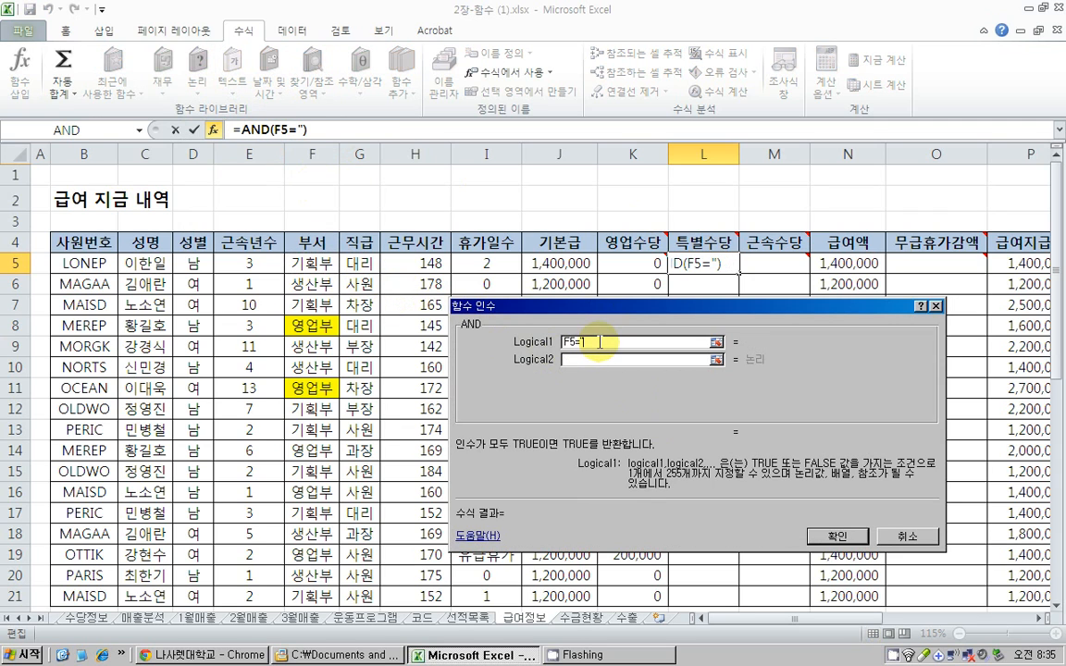
pyautogui.write('산부')
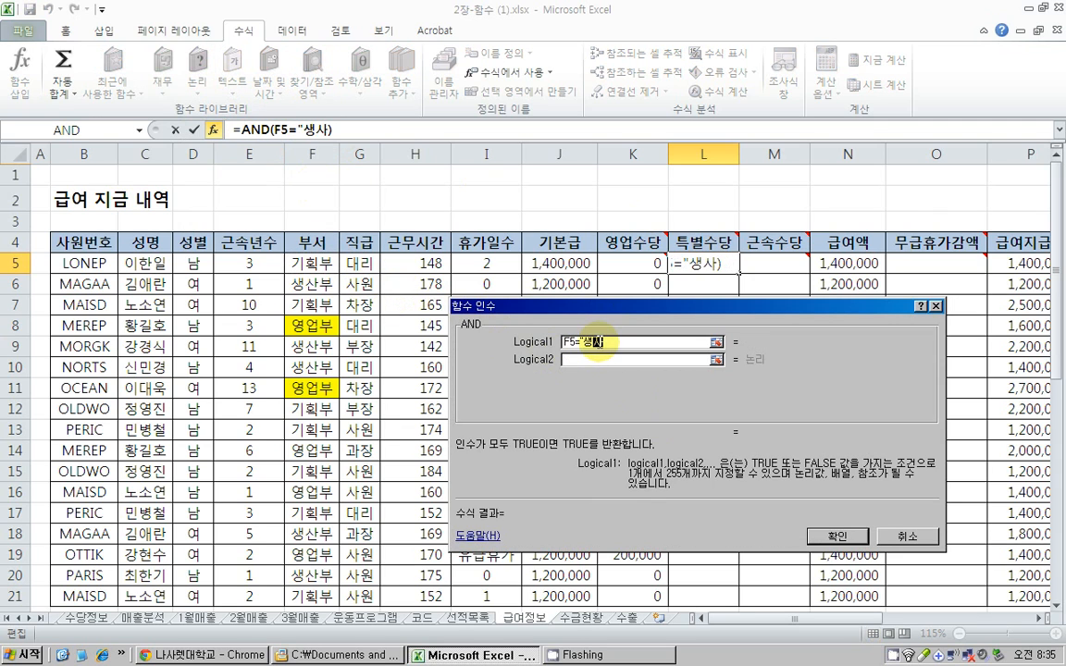
pyautogui.write('"')
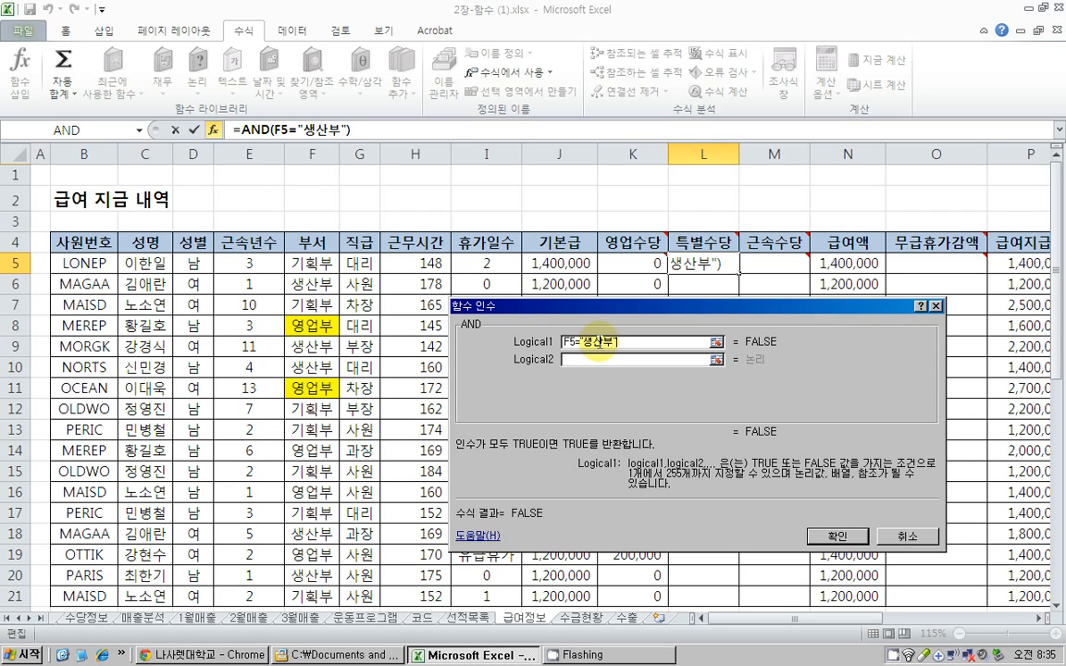
# Set the AND function's Logical2 to H5>=160, and fill the L5 formula down the 특별수당 column to L21.
pyautogui.click(581, 360)
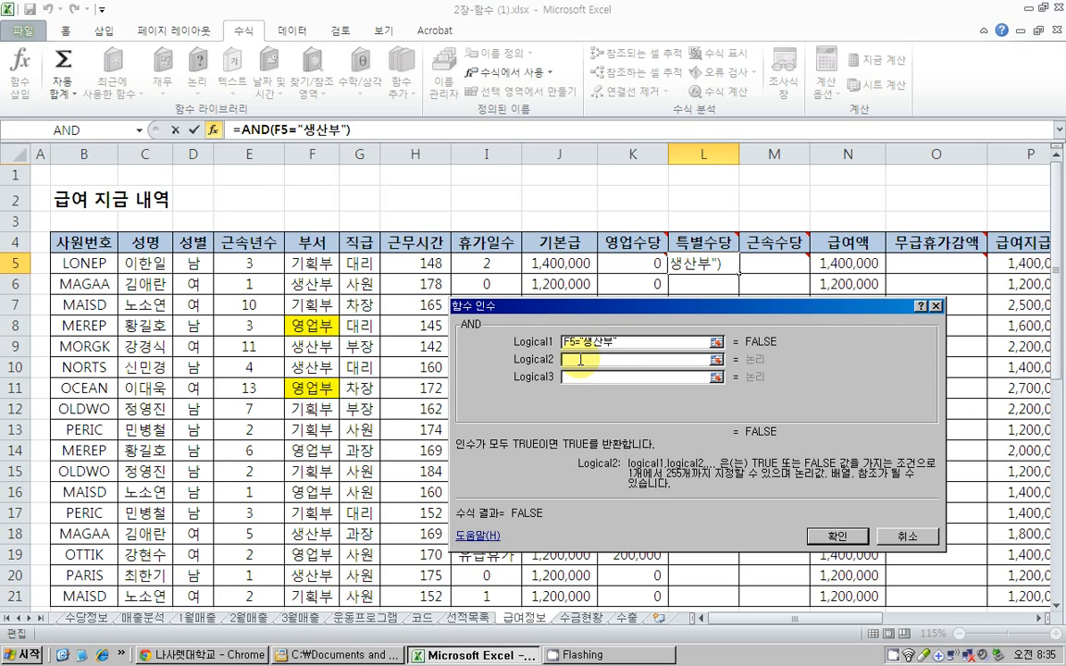
pyautogui.click(407, 263)
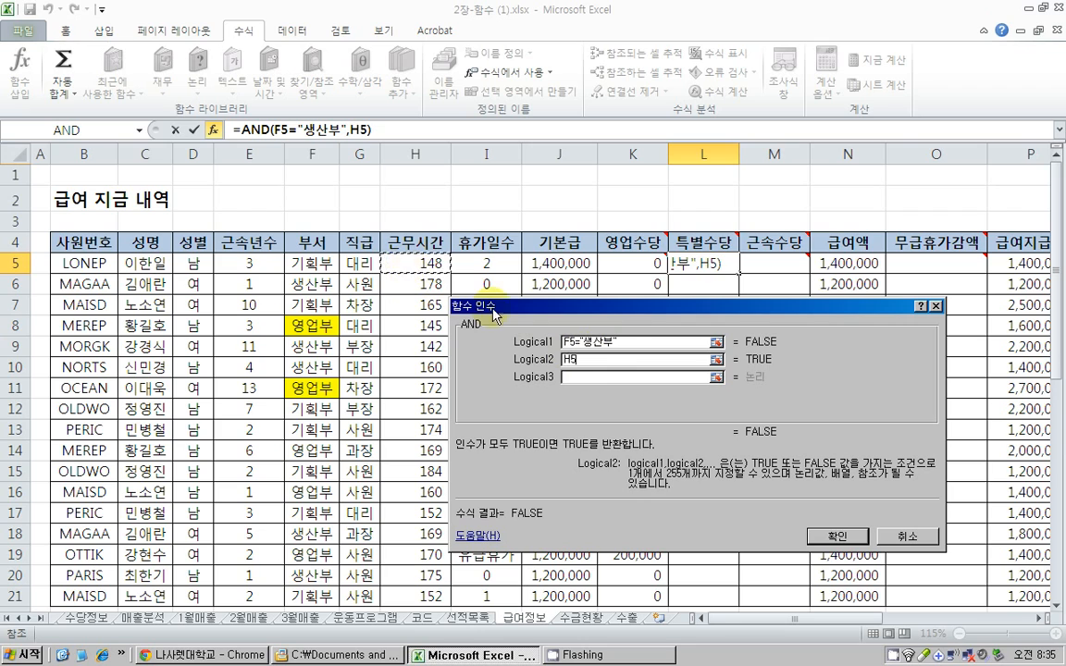
pyautogui.write('>=')
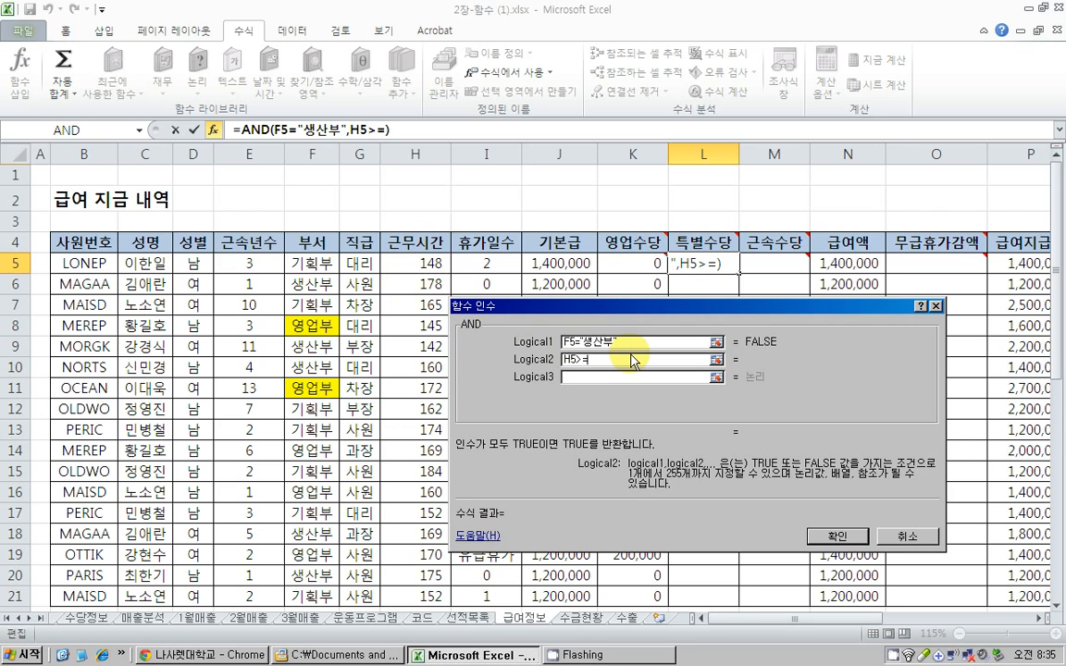
pyautogui.write('160')
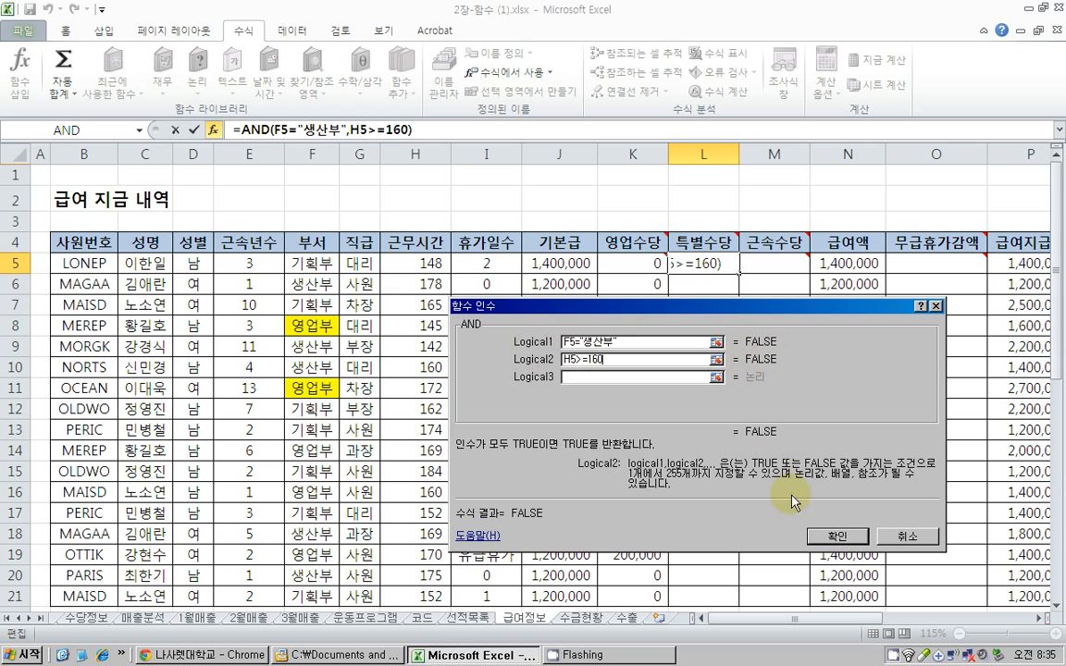
pyautogui.click(832, 538)
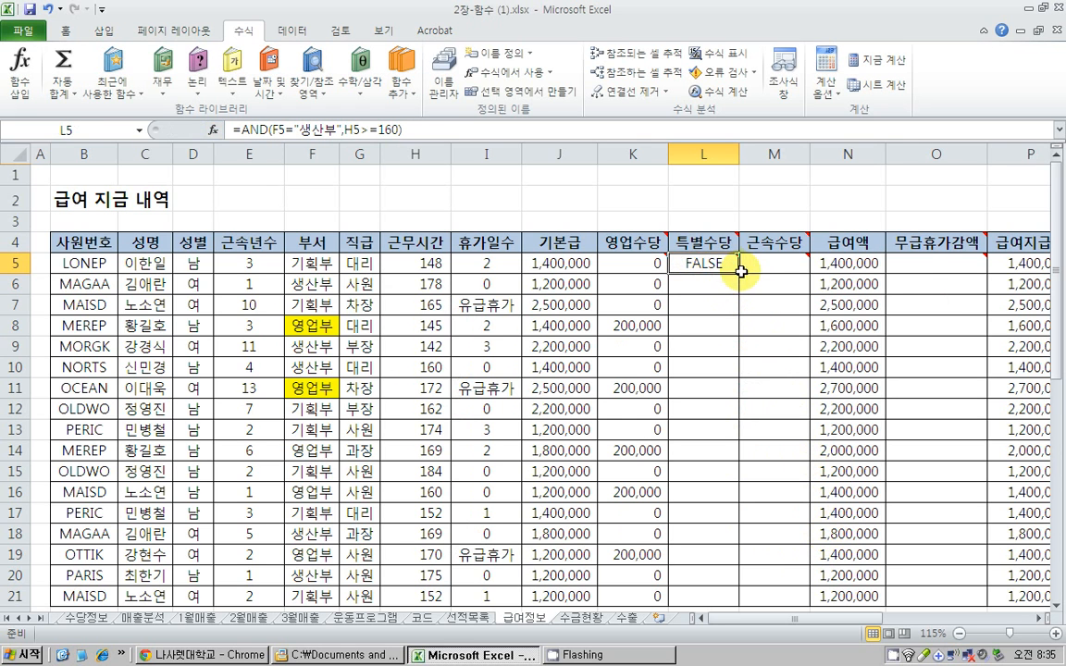
pyautogui.moveTo(739, 273); pyautogui.dragTo(750, 536)
pyautogui.scroll(1, 751, 444)
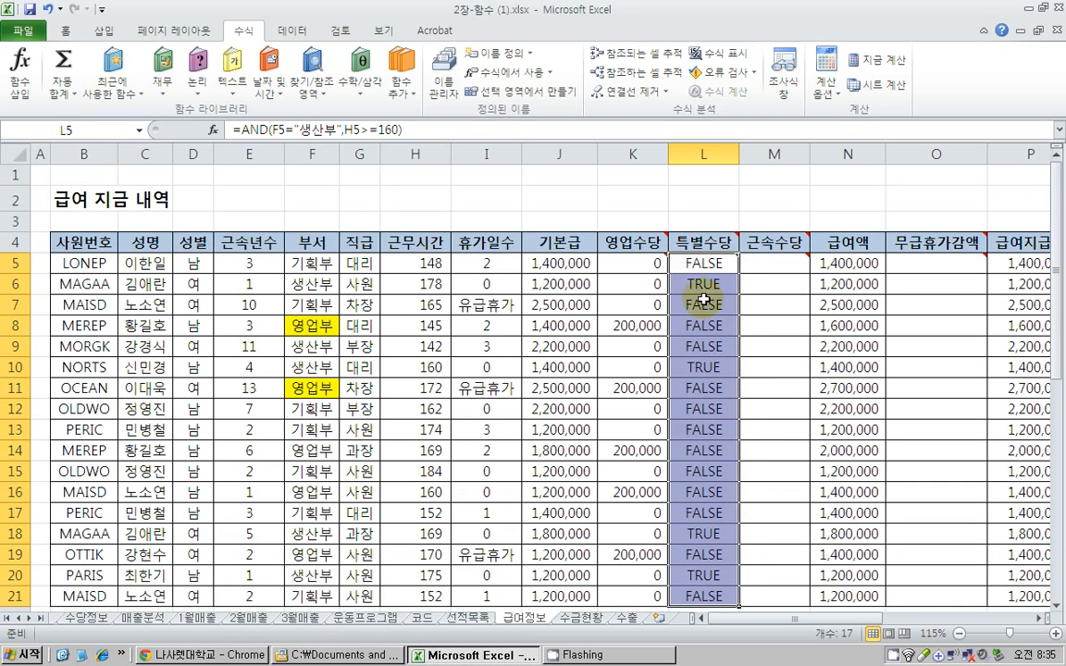
# Compare the AND formulas and their logical results in L5 and L6 of the 특별수당 column.
pyautogui.click(702, 282)
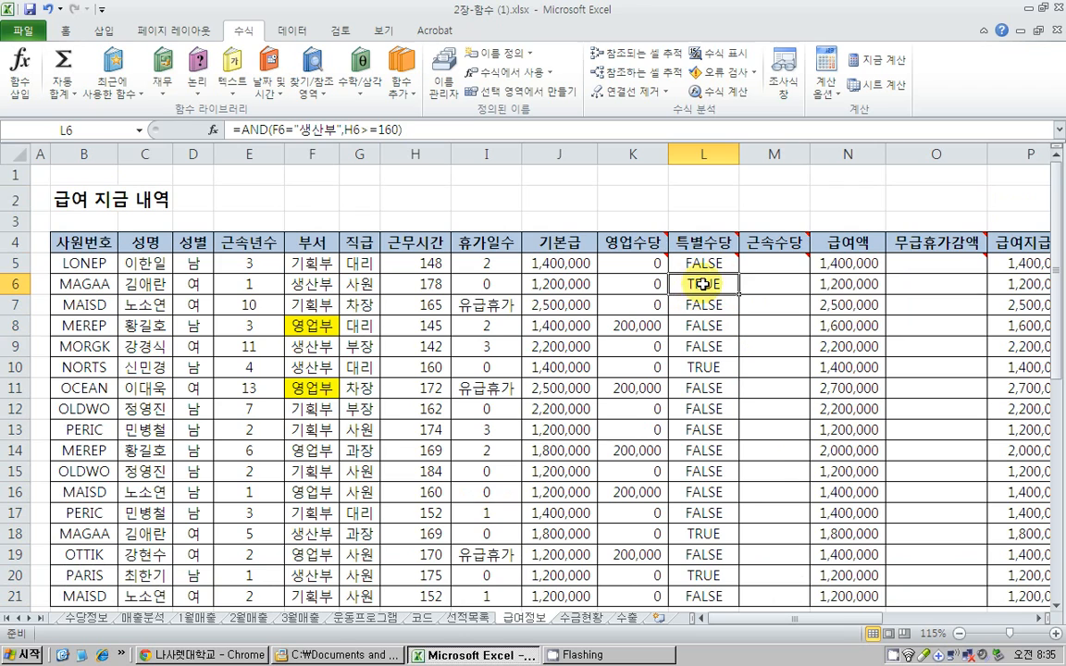
pyautogui.click(704, 264)
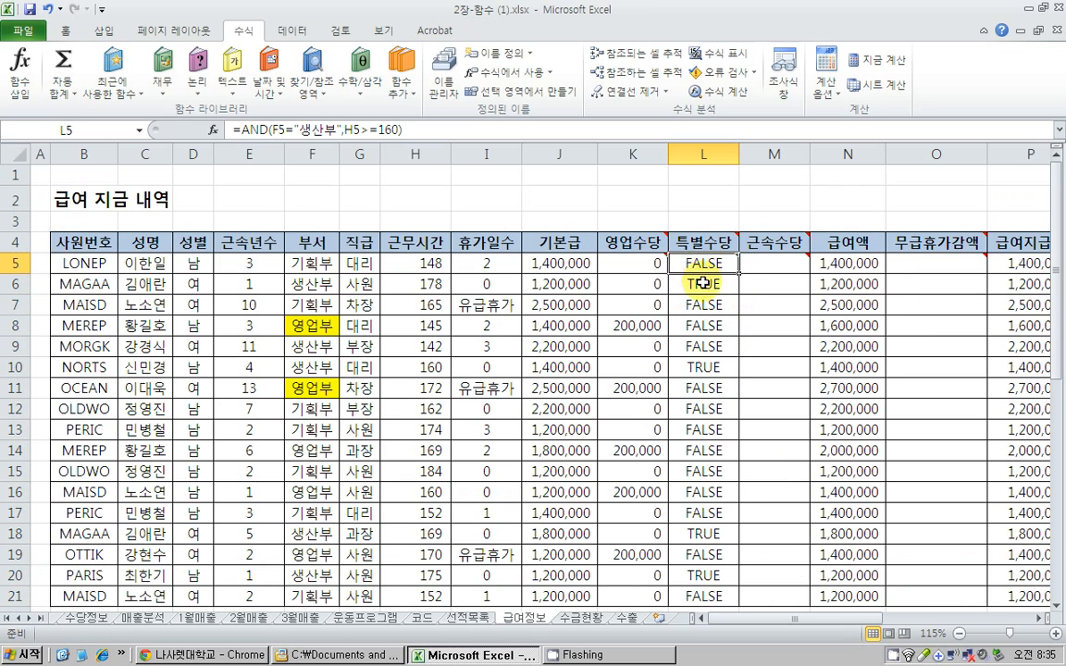
pyautogui.click(696, 288)
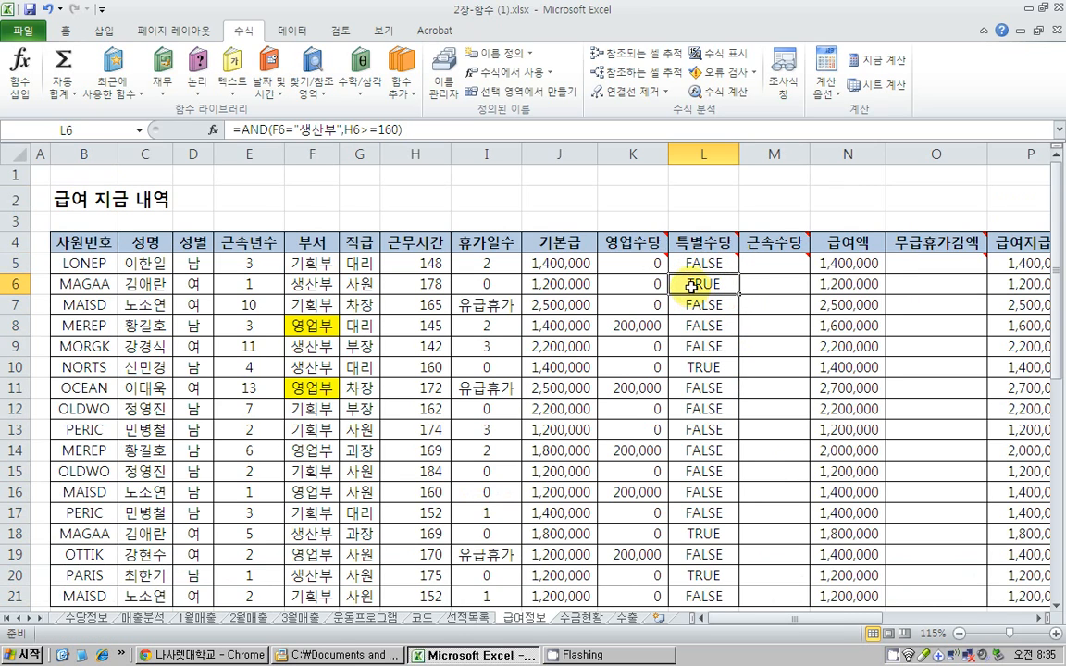
pyautogui.click(692, 265)
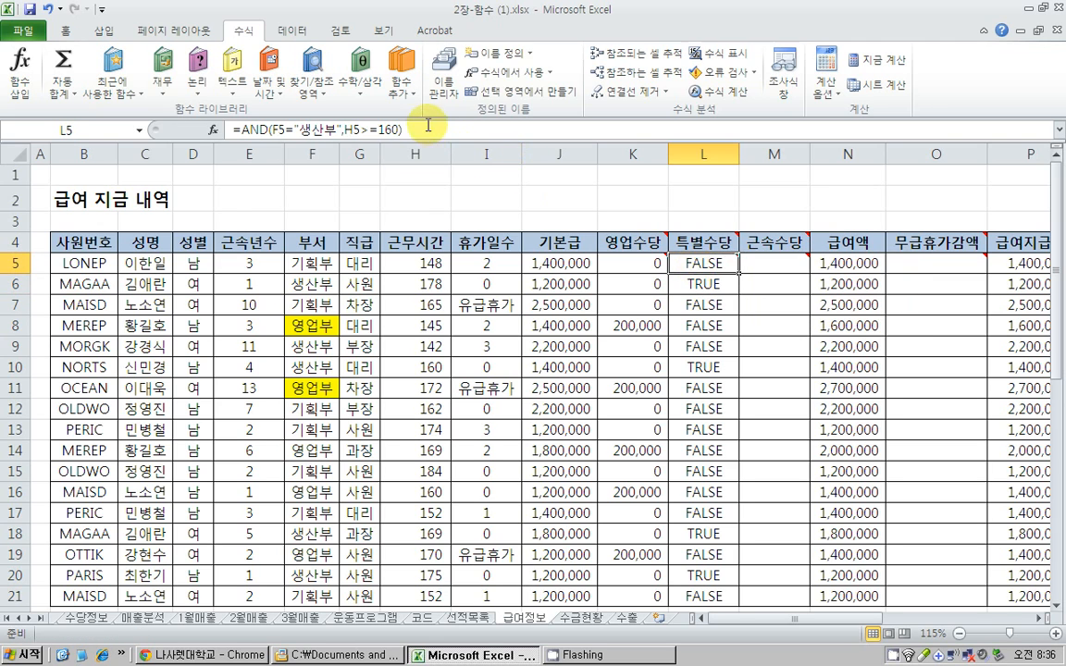
pyautogui.moveTo(428, 125); pyautogui.dragTo(238, 71)
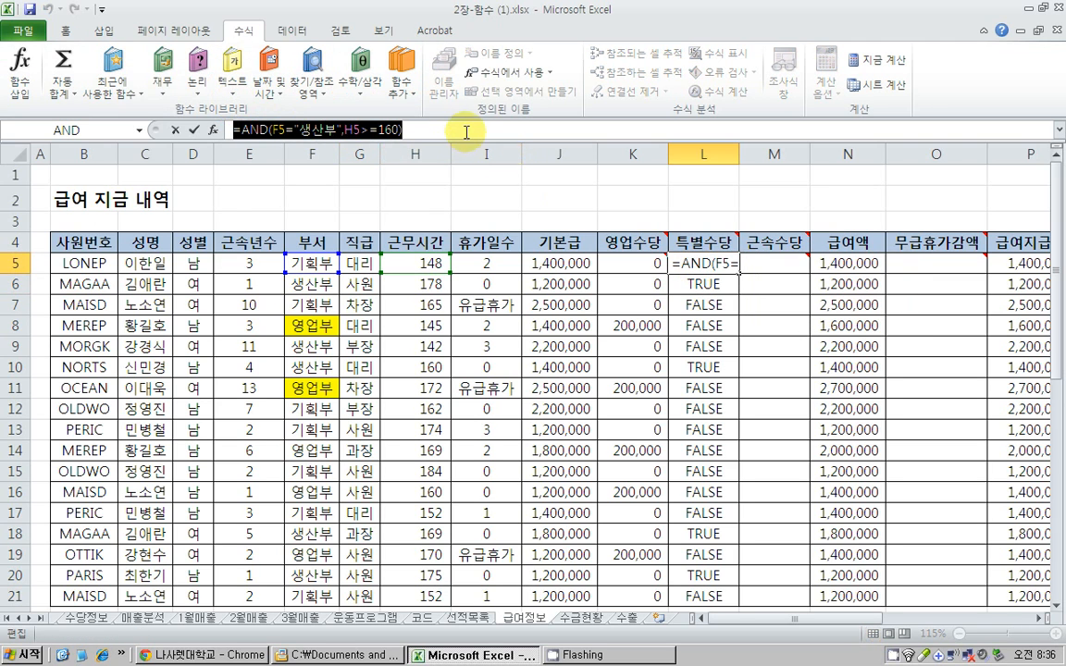
pyautogui.moveTo(701, 263)
pyautogui.press('Escape')
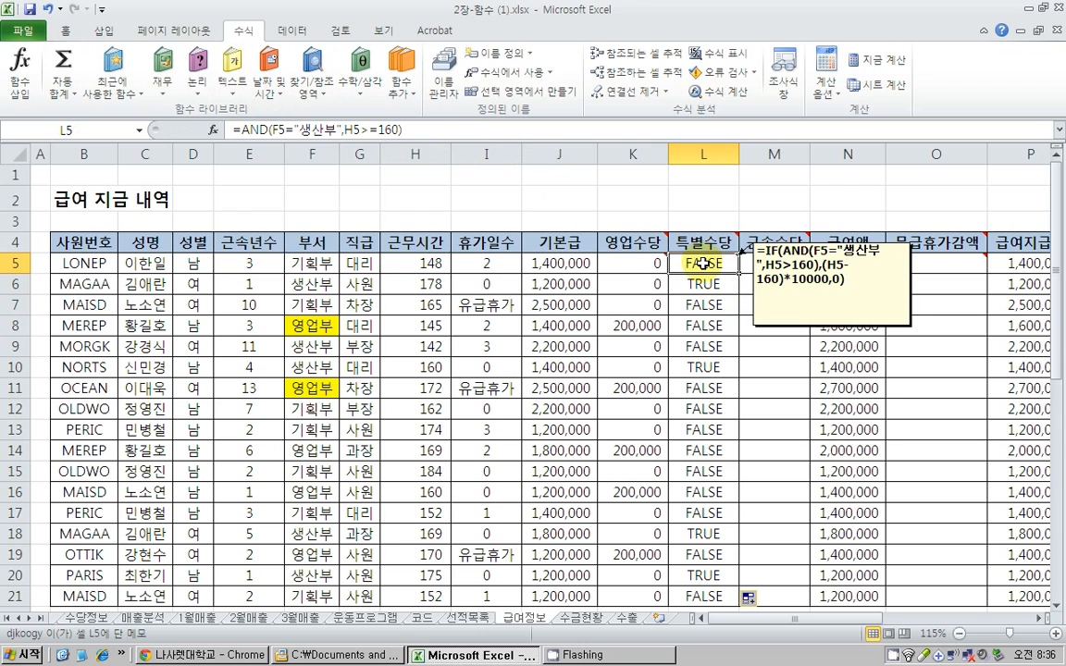
pyautogui.doubleClick(701, 263)
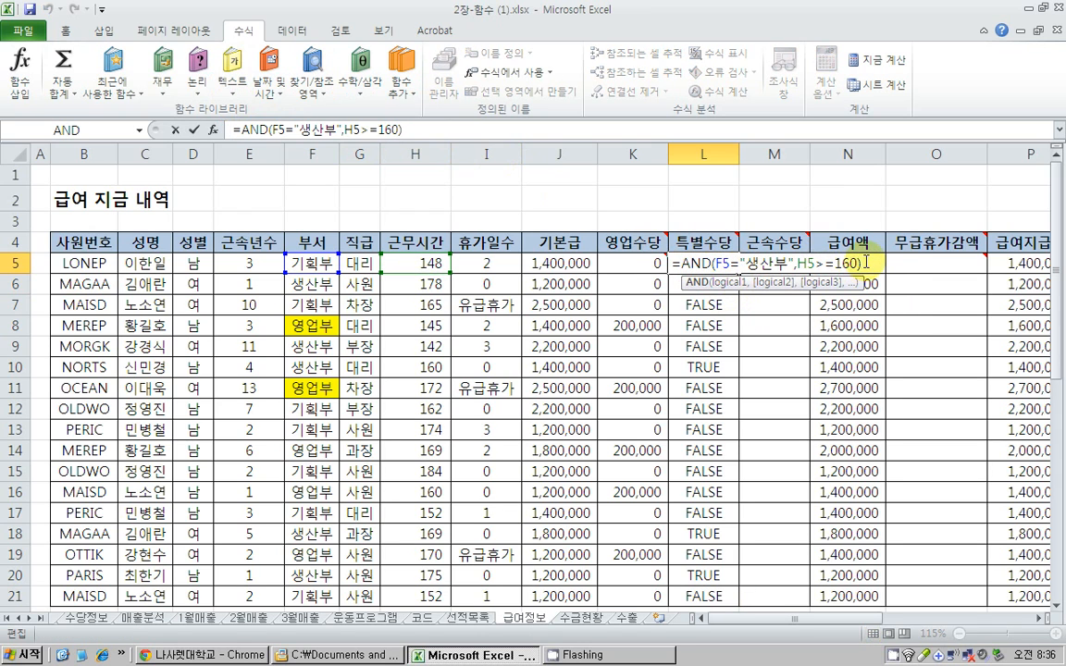
pyautogui.moveTo(866, 263); pyautogui.dragTo(686, 264)
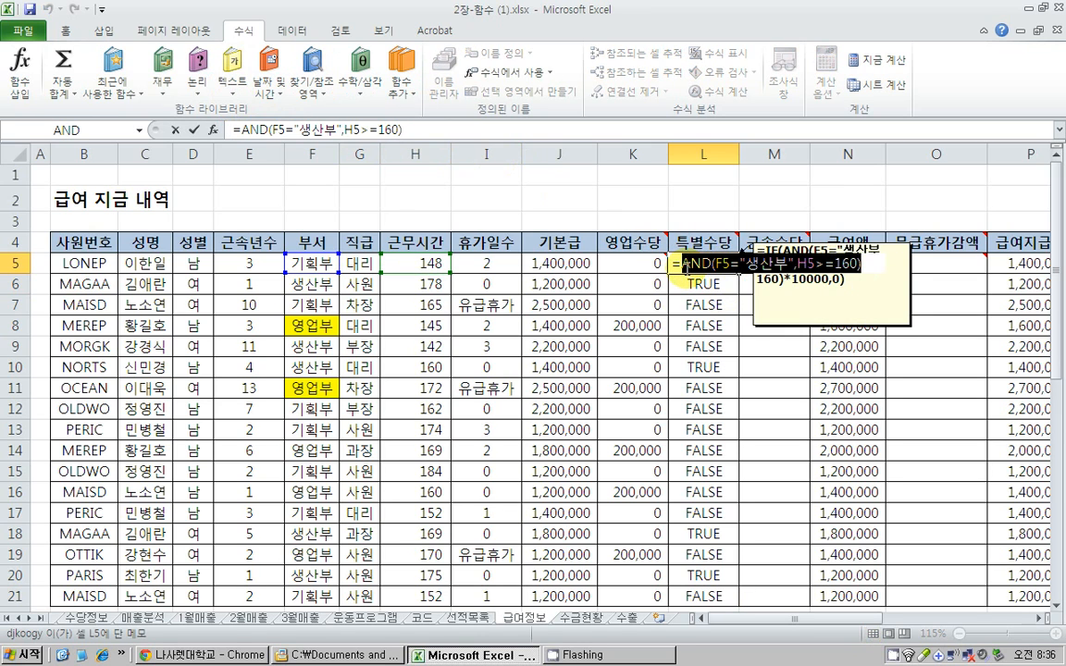
pyautogui.rightClick(687, 267)
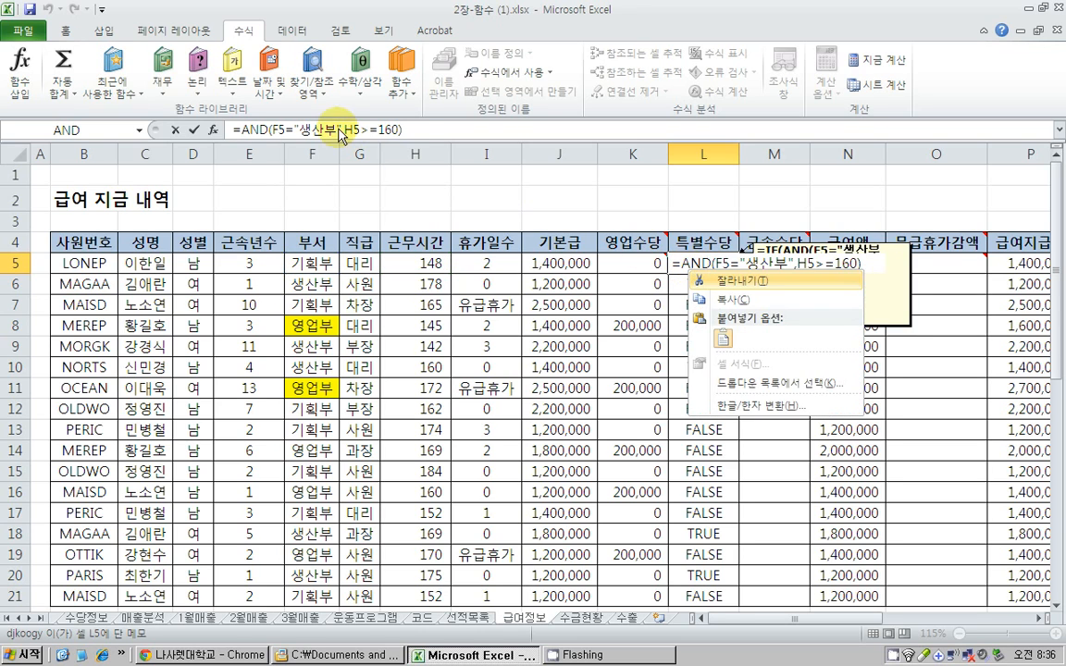
# Copy the AND(F5="생산부",H5>=160) expression from L5's formula without its equals sign, and clear L5.
pyautogui.click(411, 126)
pyautogui.moveTo(418, 128); pyautogui.dragTo(202, 110)
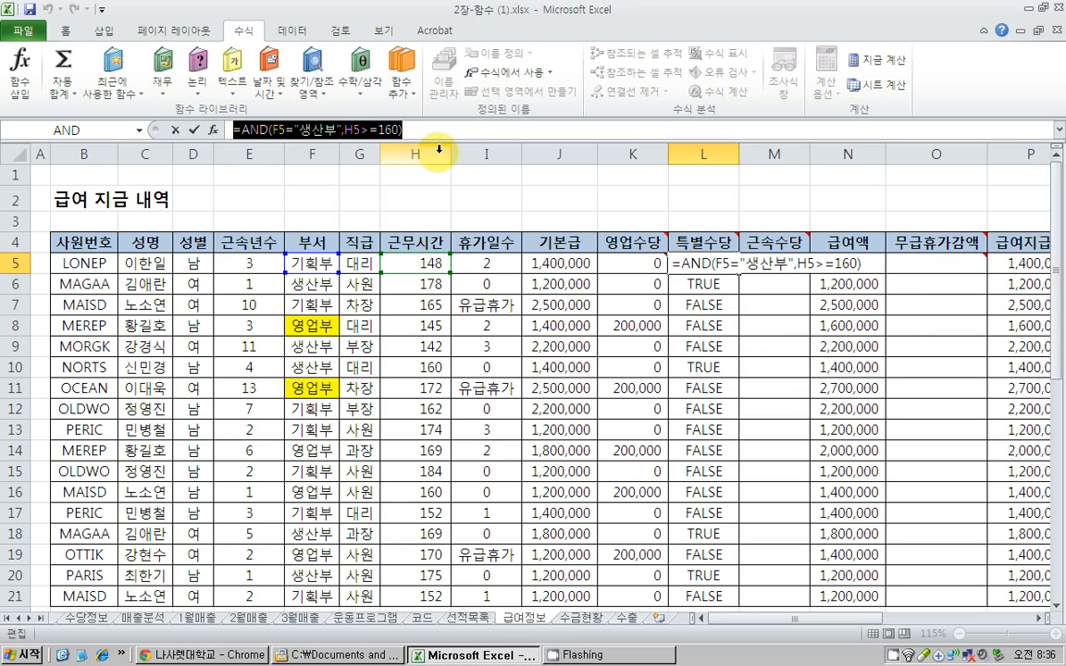
pyautogui.moveTo(428, 130); pyautogui.dragTo(243, 130)
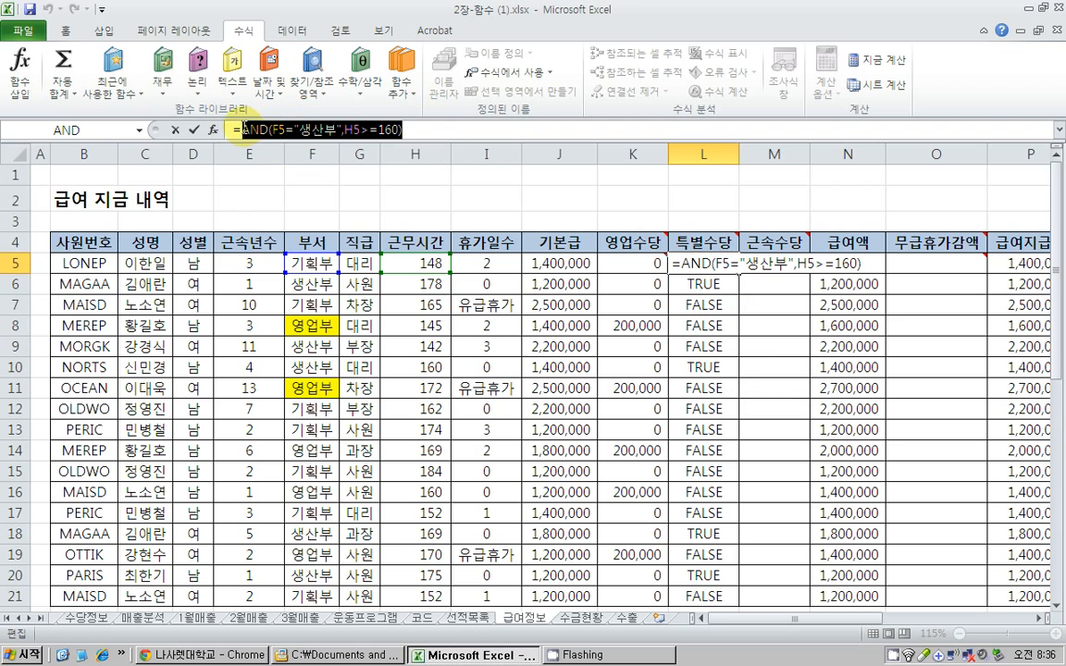
pyautogui.rightClick(245, 128)
pyautogui.click(281, 159)
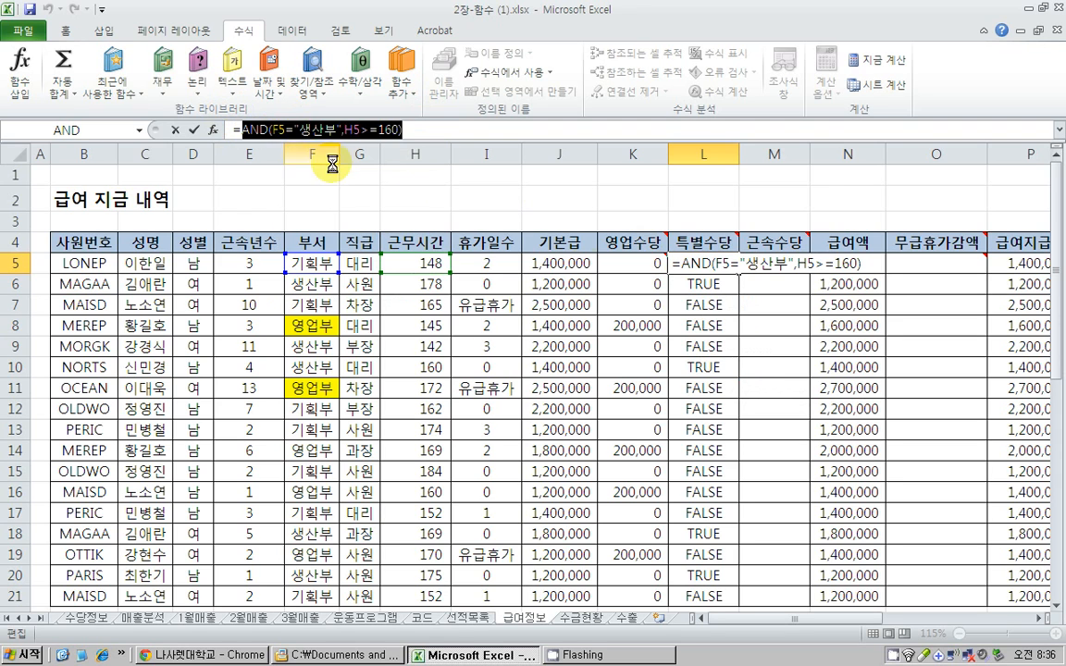
pyautogui.click(728, 360)
pyautogui.press('Escape')
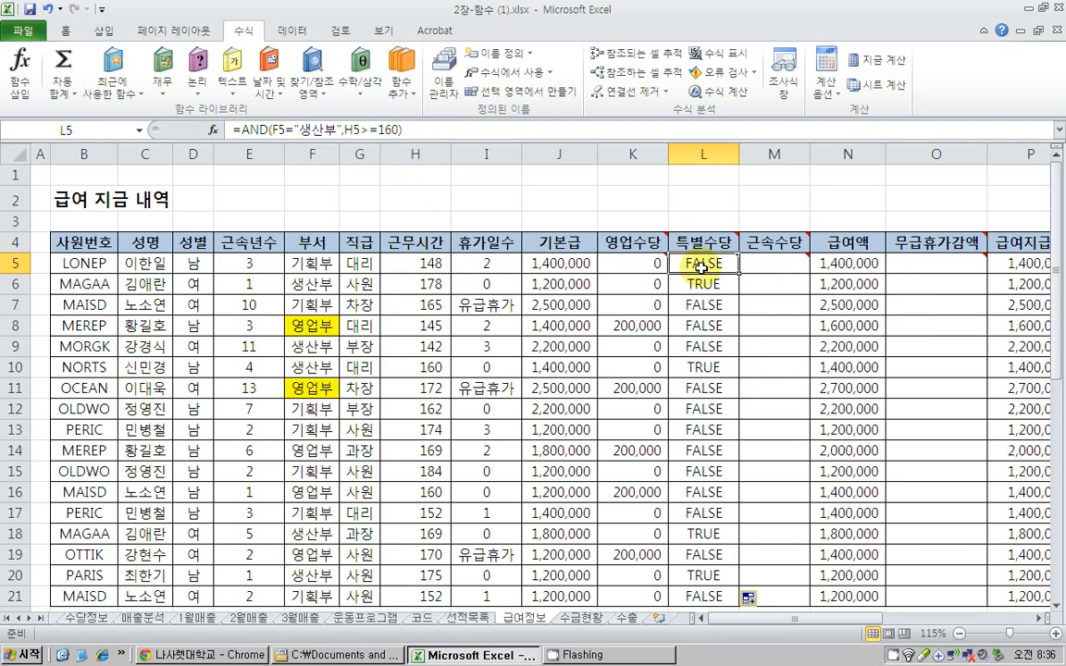
pyautogui.press('Delete')
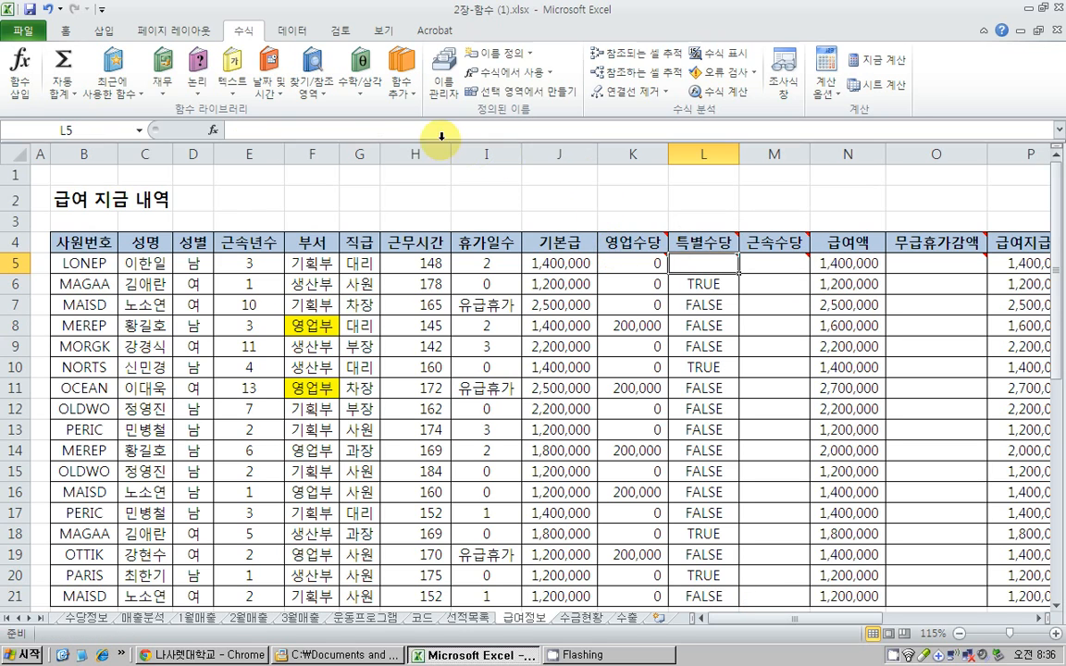
# Try inserting the IF function in the emptied L5 with the copied AND expression pasted as its Logical_test.
pyautogui.click(200, 83)
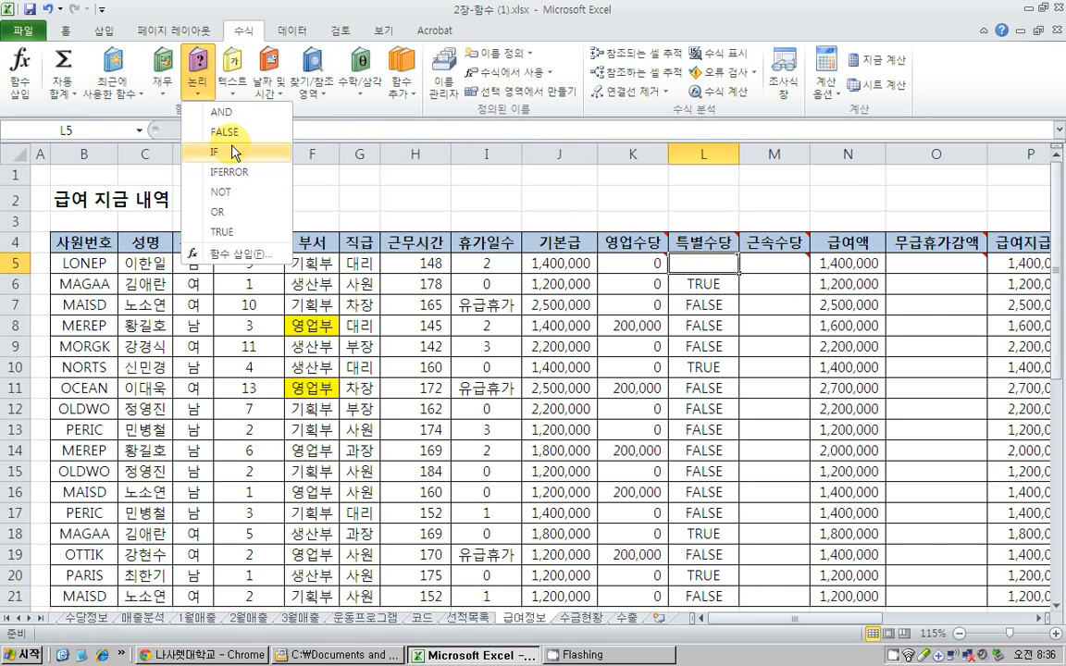
pyautogui.click(233, 153)
pyautogui.rightClick(576, 360)
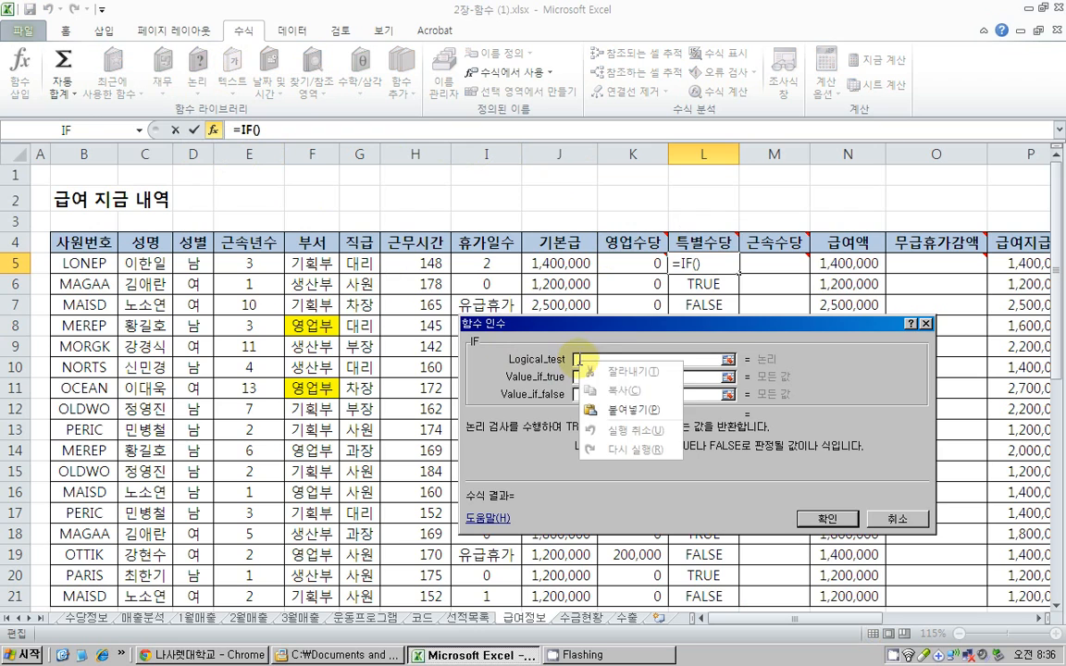
pyautogui.click(625, 410)
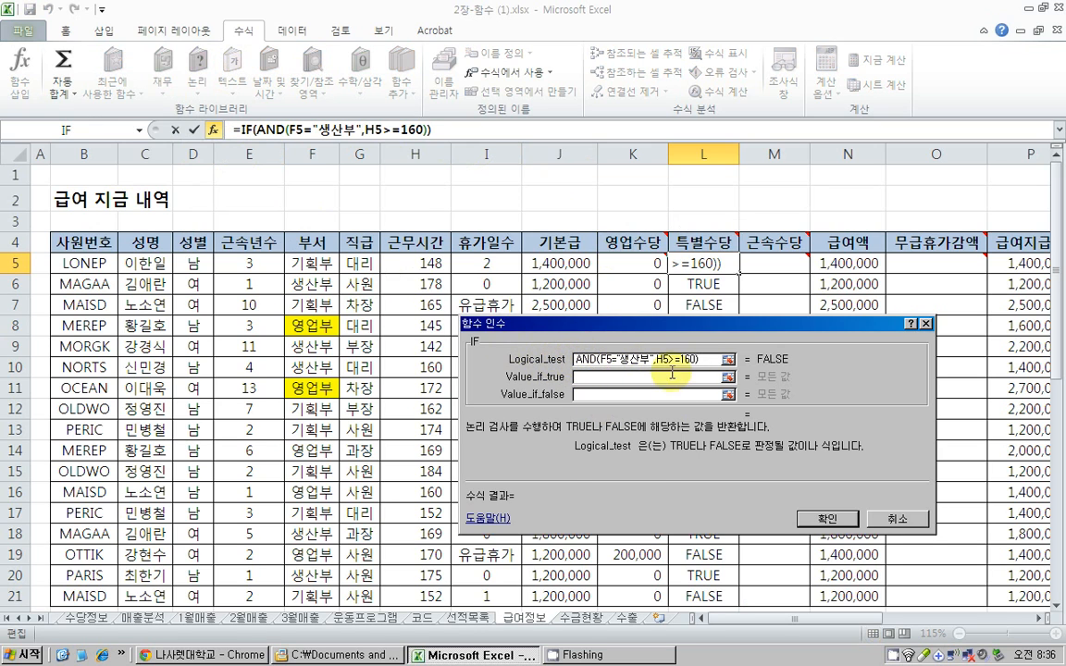
# Try setting the IF function's Value_if_true to =(H5-160)*10000, taking H5 from the 근무시간 column.
pyautogui.click(613, 377)
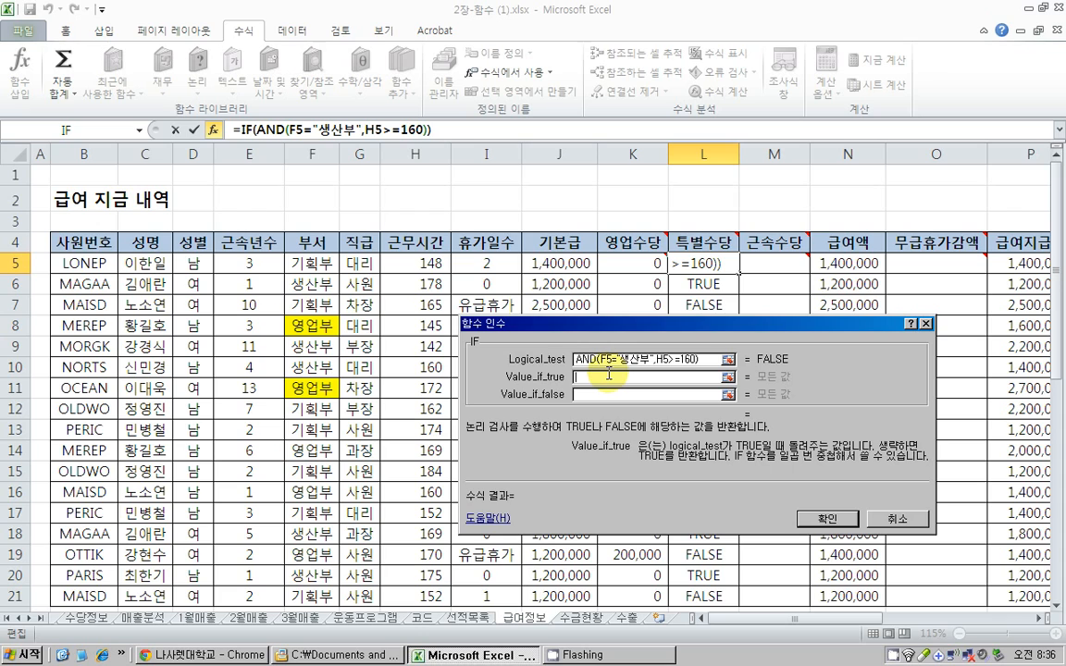
pyautogui.click(427, 262)
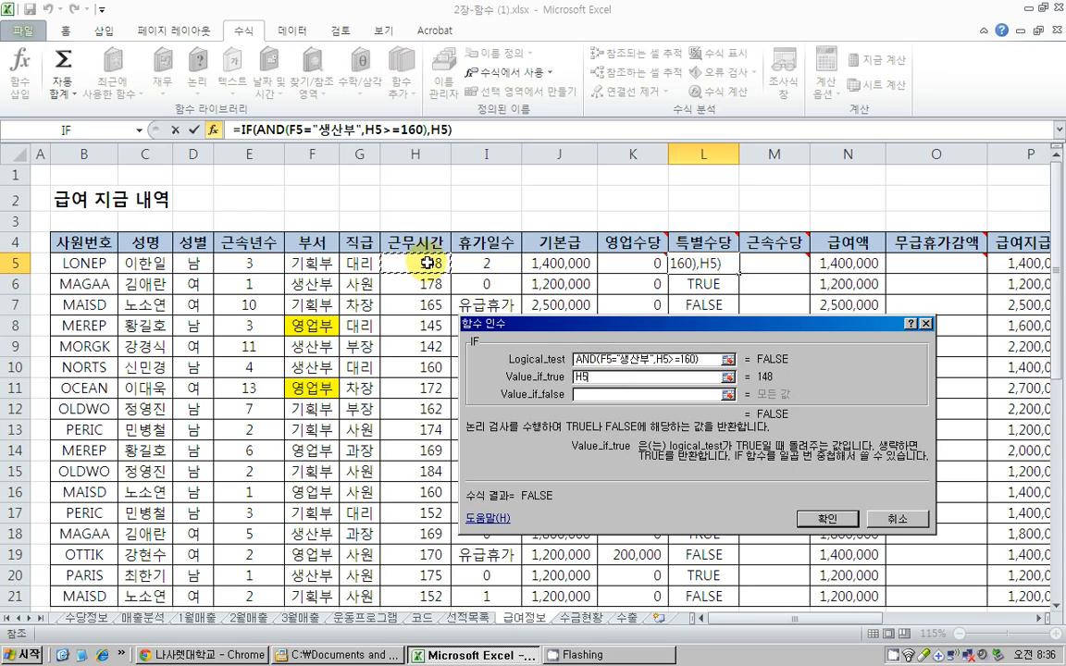
pyautogui.write('-')
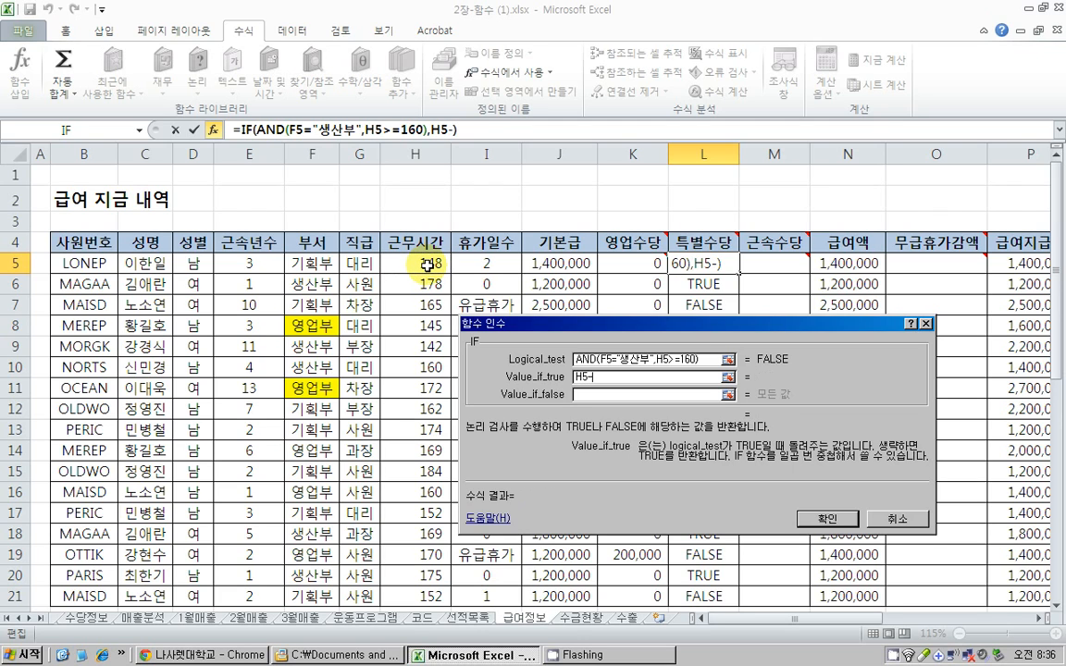
pyautogui.write('1')
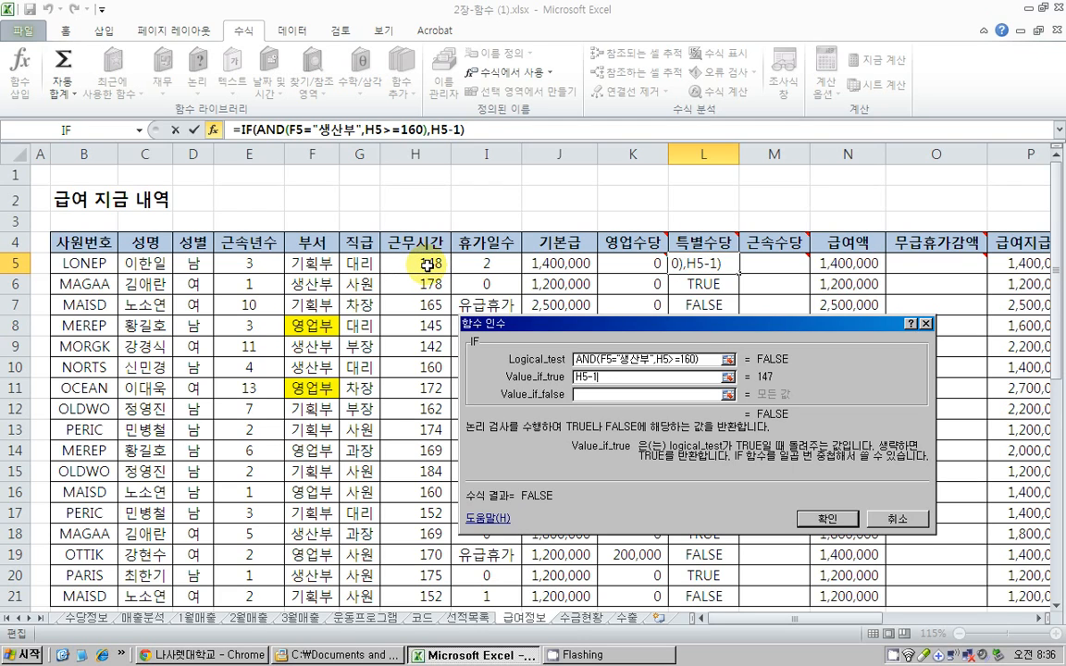
pyautogui.write('60_')
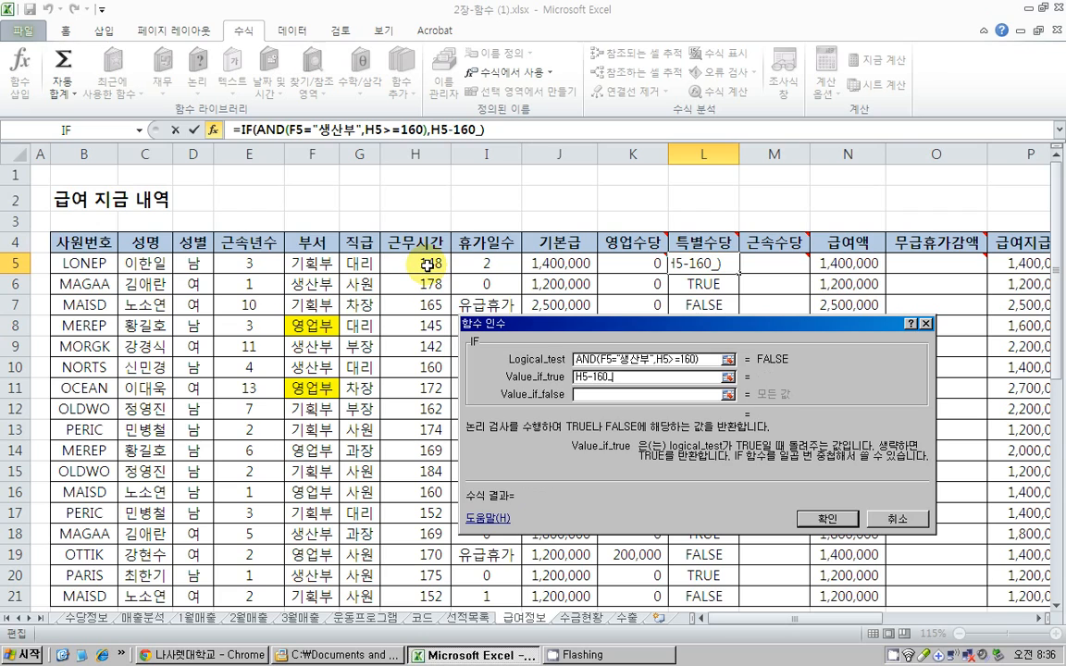
pyautogui.press('BackSpace')
pyautogui.write(')')
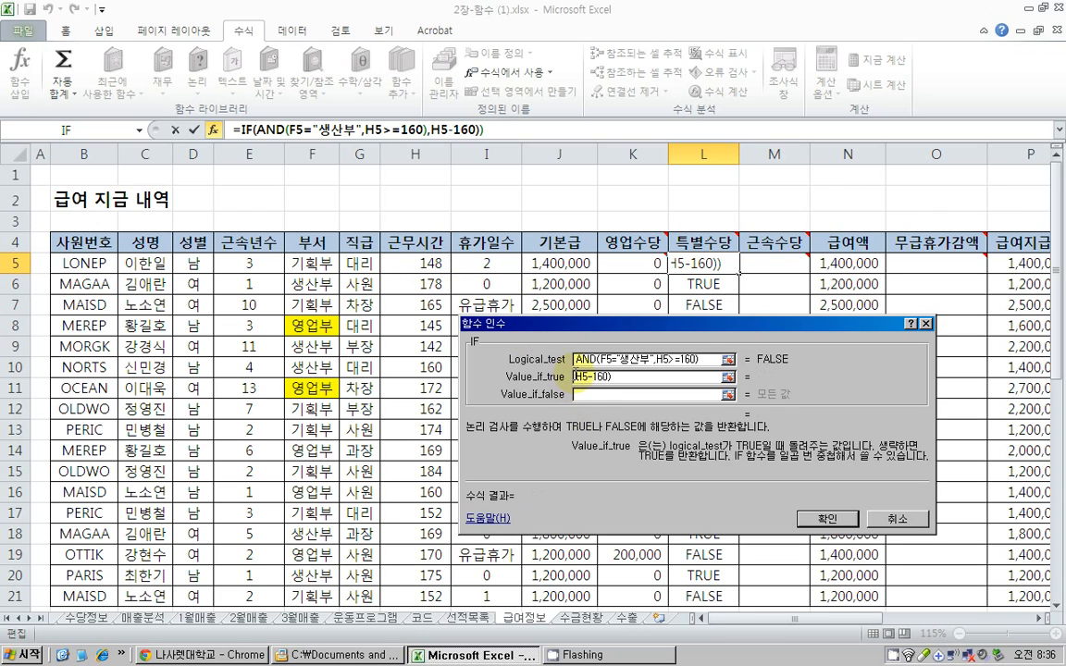
pyautogui.write(')')
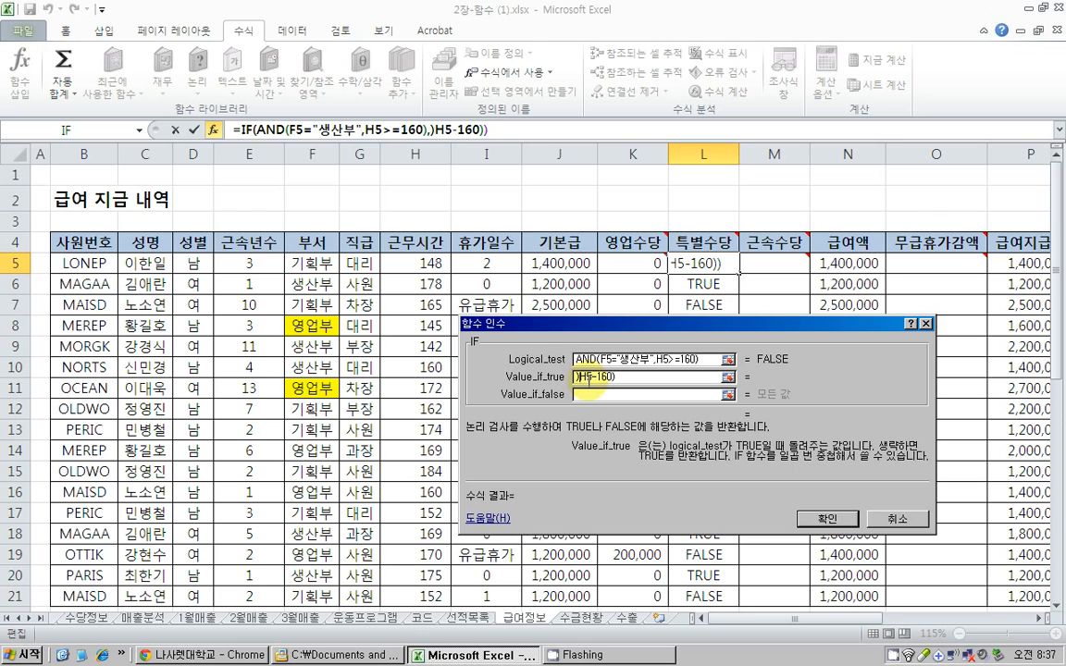
pyautogui.press('BackSpace')
pyautogui.write('=(')
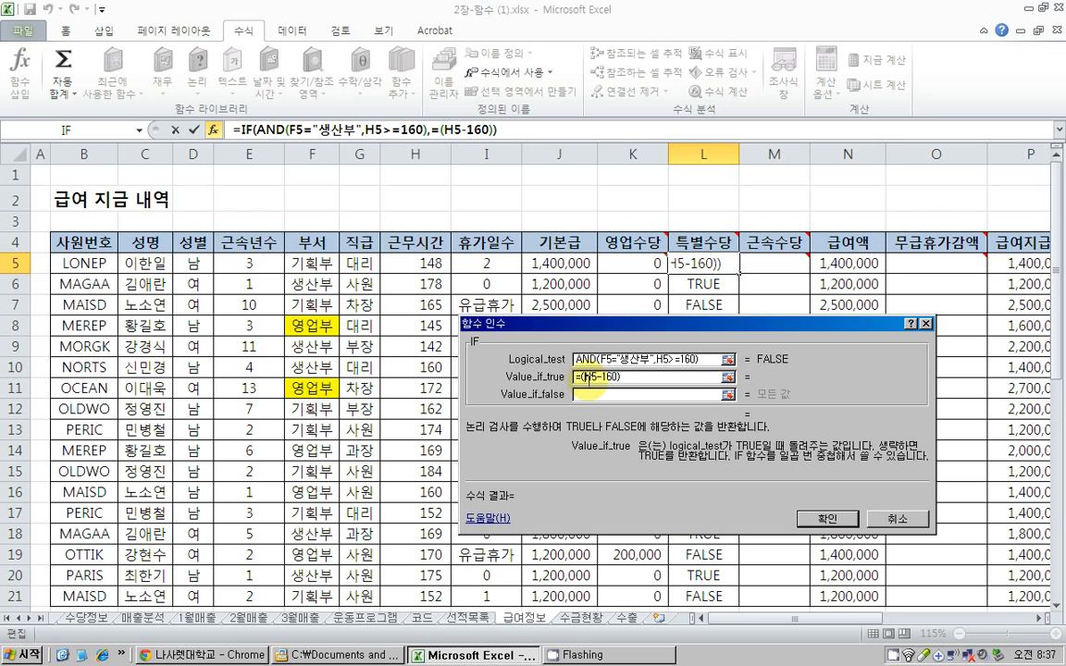
pyautogui.click(642, 379)
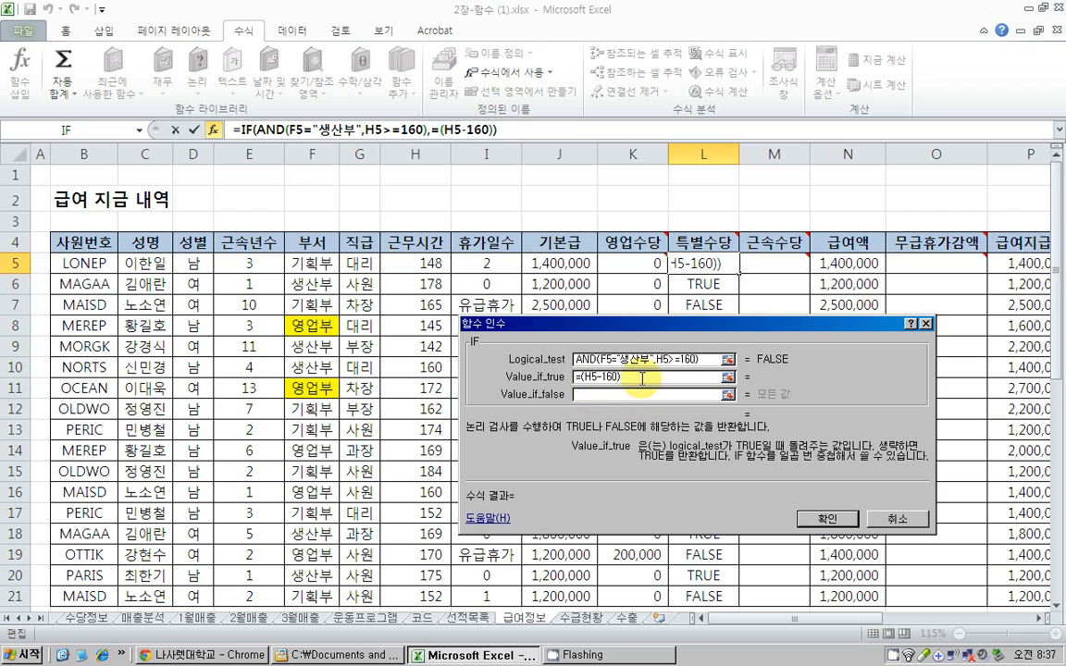
pyautogui.write('*10000')
# Try 0 as the IF function's Value_if_false, and discard the function without entering it in L5.
pyautogui.click(593, 394)
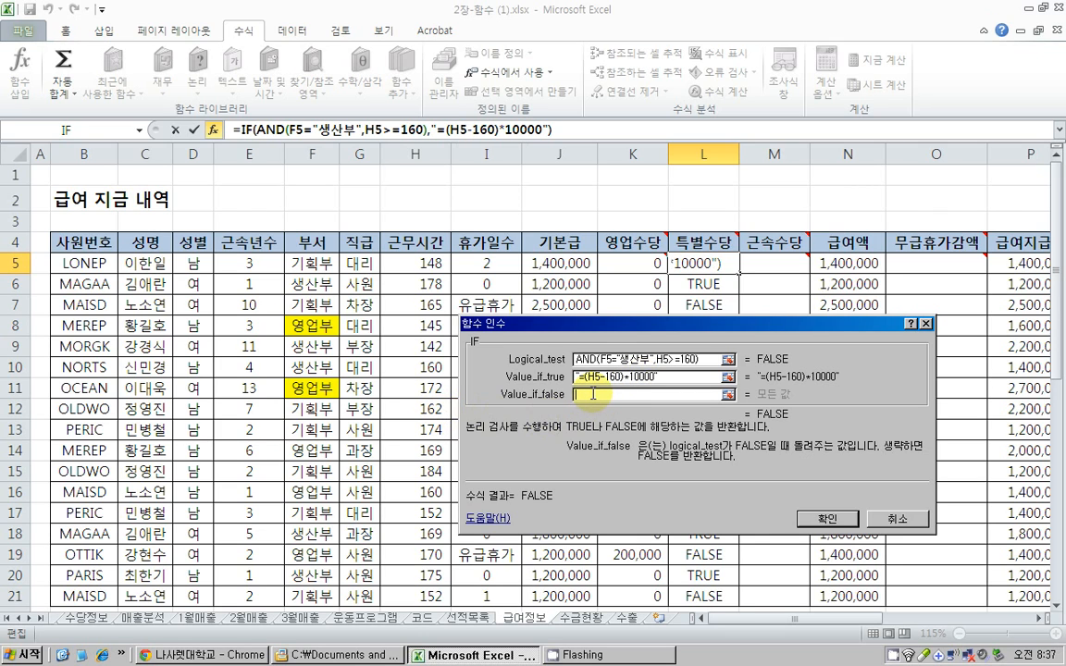
pyautogui.write('0')
pyautogui.click(684, 375)
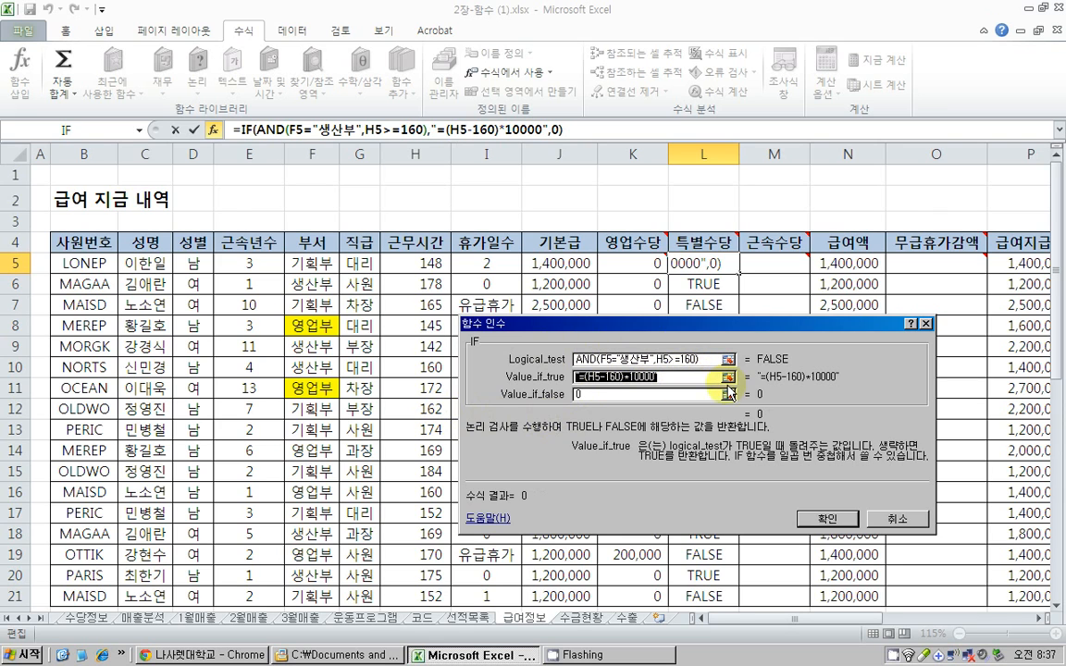
pyautogui.click(898, 521)
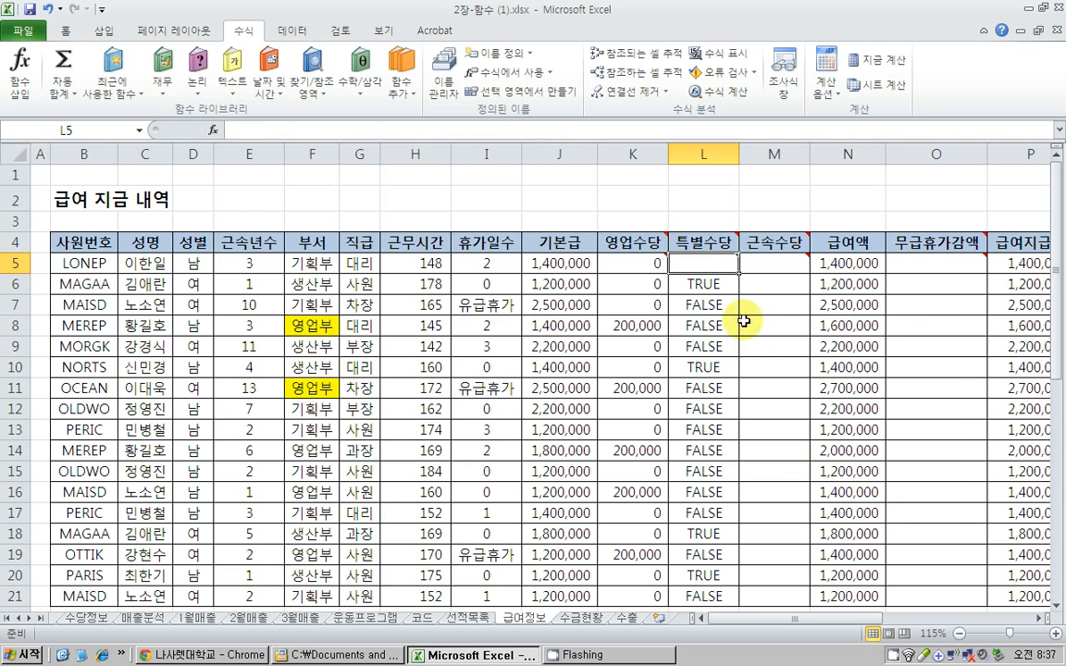
# Check the formula comment on L5, and insert the IF function there with the copied AND(F5="생산부",H5>=160) as Logical_test.
pyautogui.moveTo(711, 260)
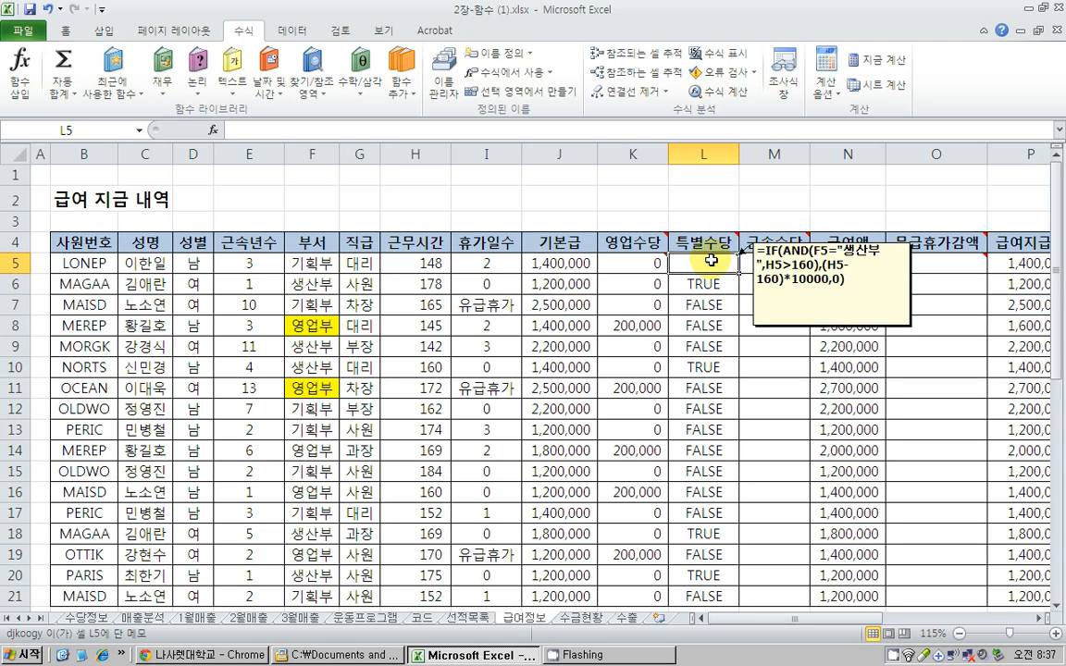
pyautogui.click(773, 368)
pyautogui.click(705, 265)
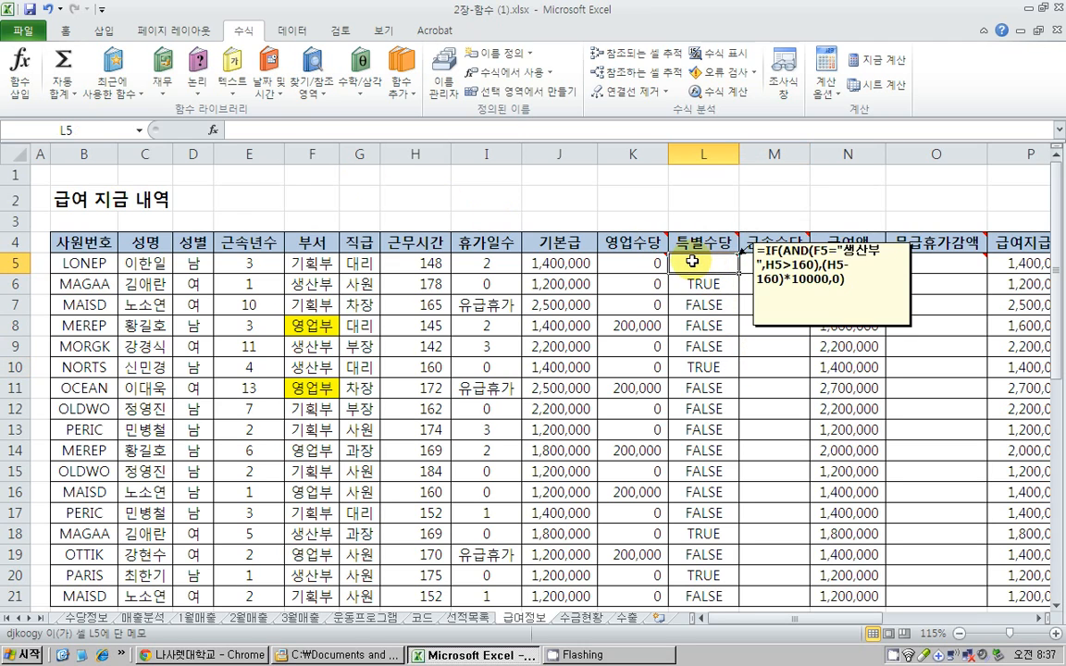
pyautogui.moveTo(702, 265)
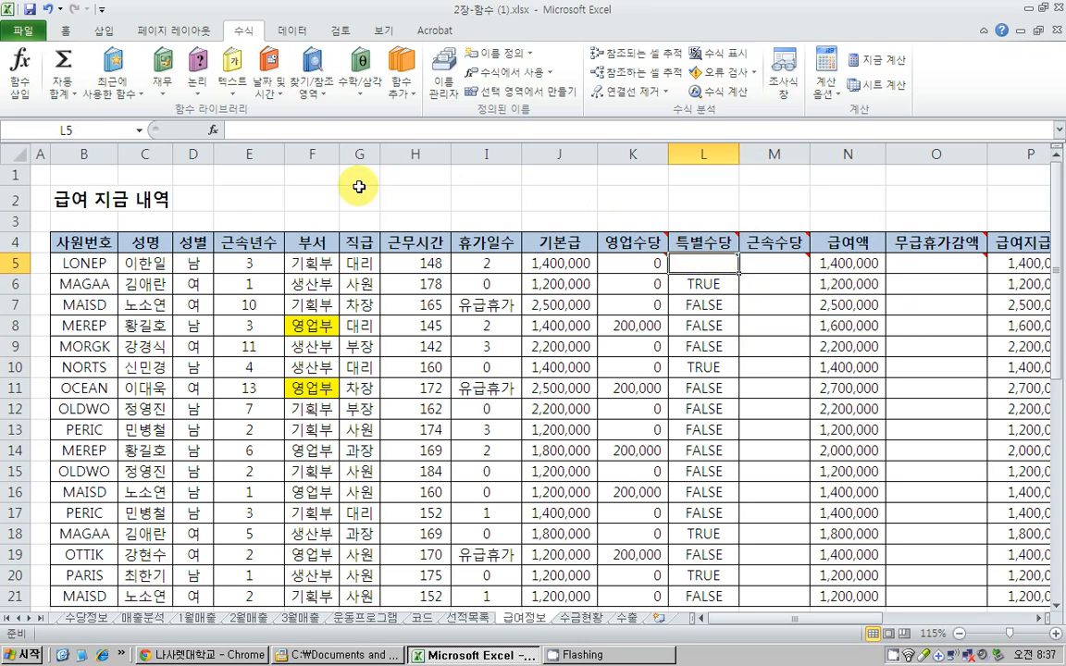
pyautogui.click(200, 74)
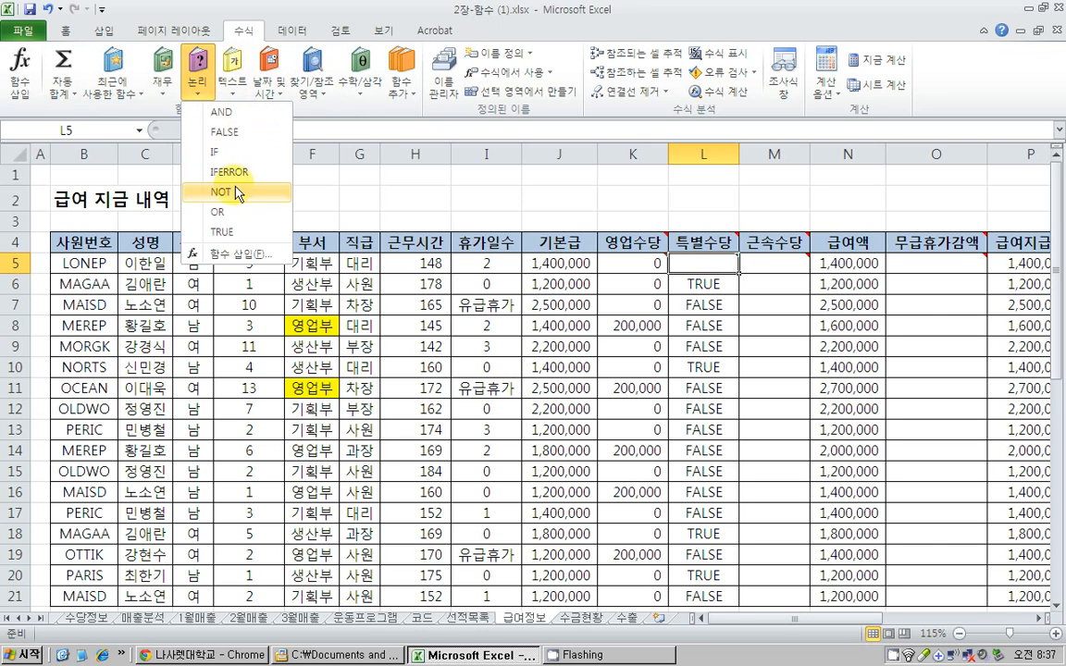
pyautogui.click(213, 150)
pyautogui.rightClick(603, 359)
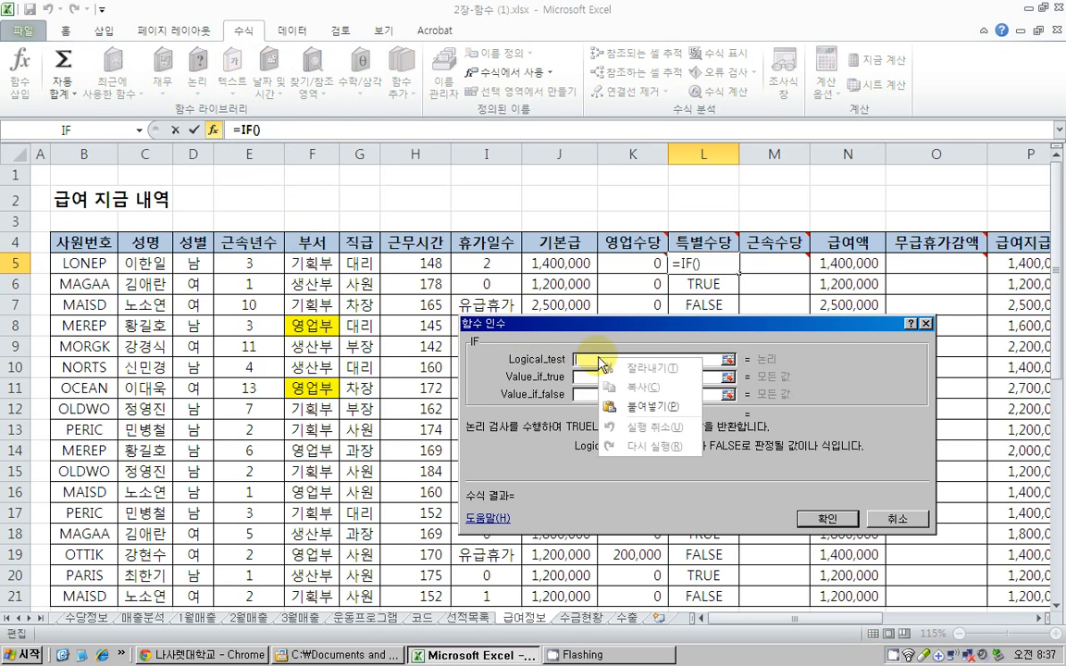
pyautogui.click(641, 400)
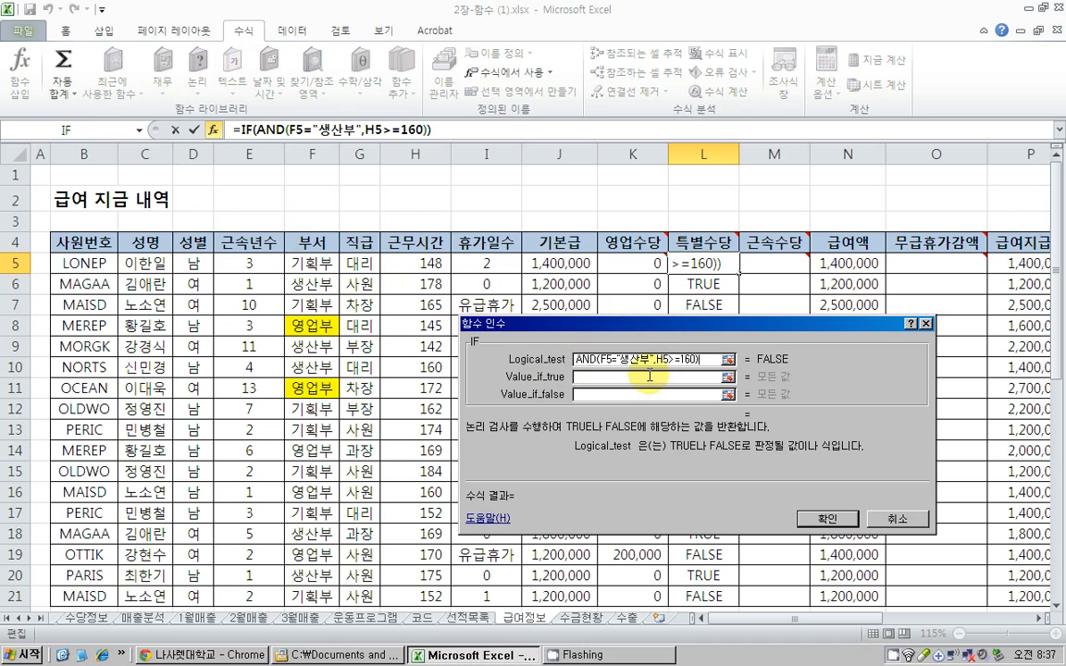
# Set the IF function's Value_if_true to (H5-160)*10000 without an equals sign, taking H5 from the 근무시간 column.
pyautogui.click(619, 377)
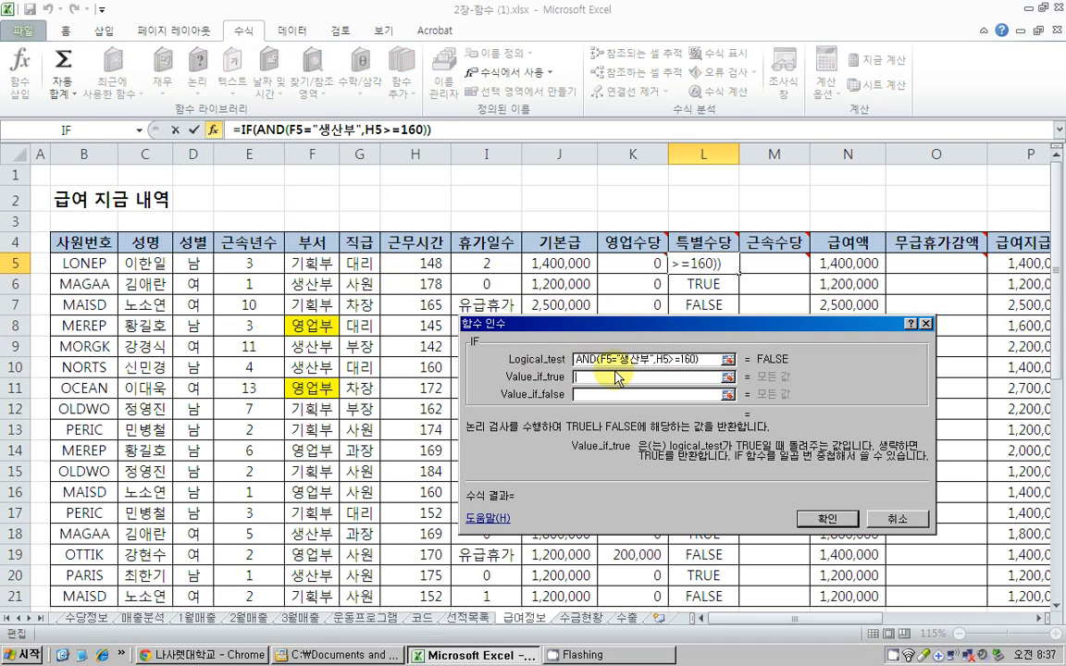
pyautogui.write('=')
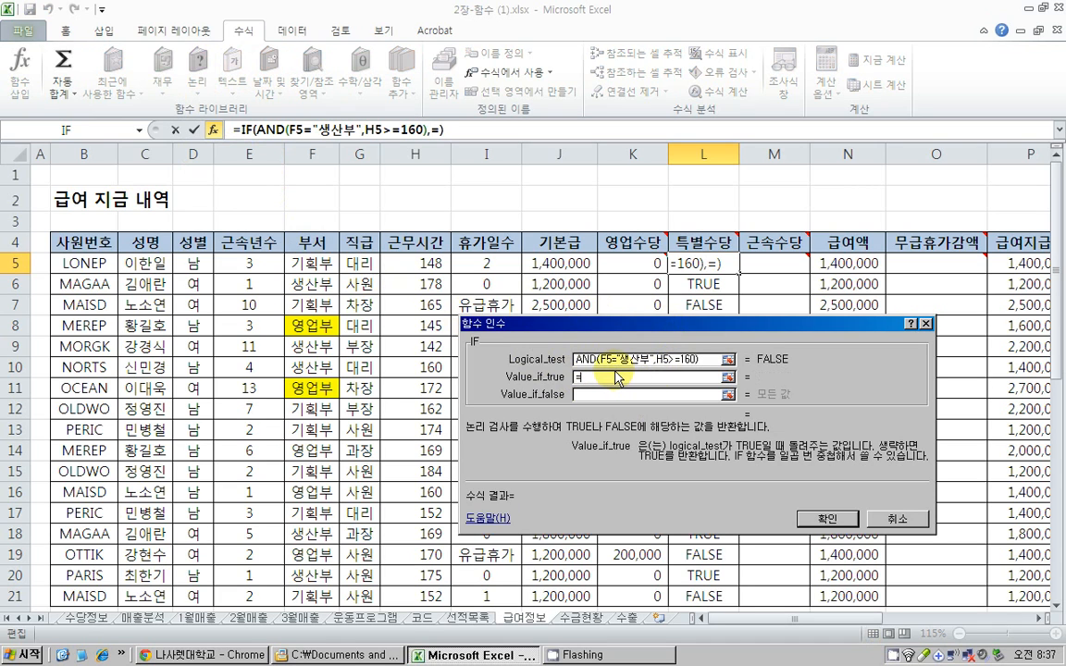
pyautogui.press('BackSpace')
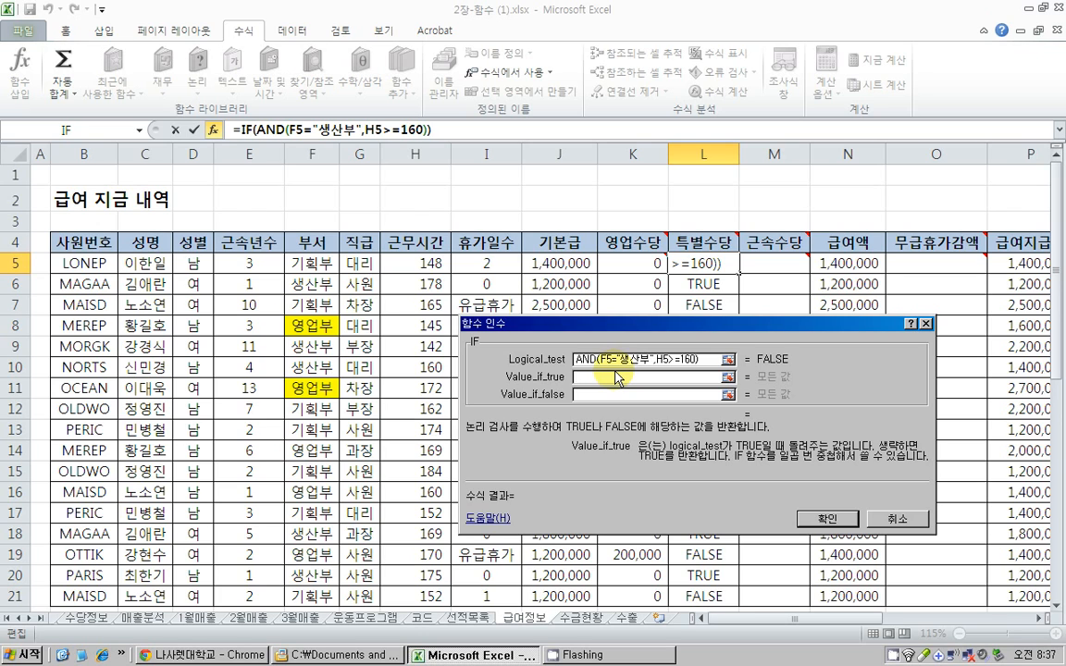
pyautogui.click(418, 265)
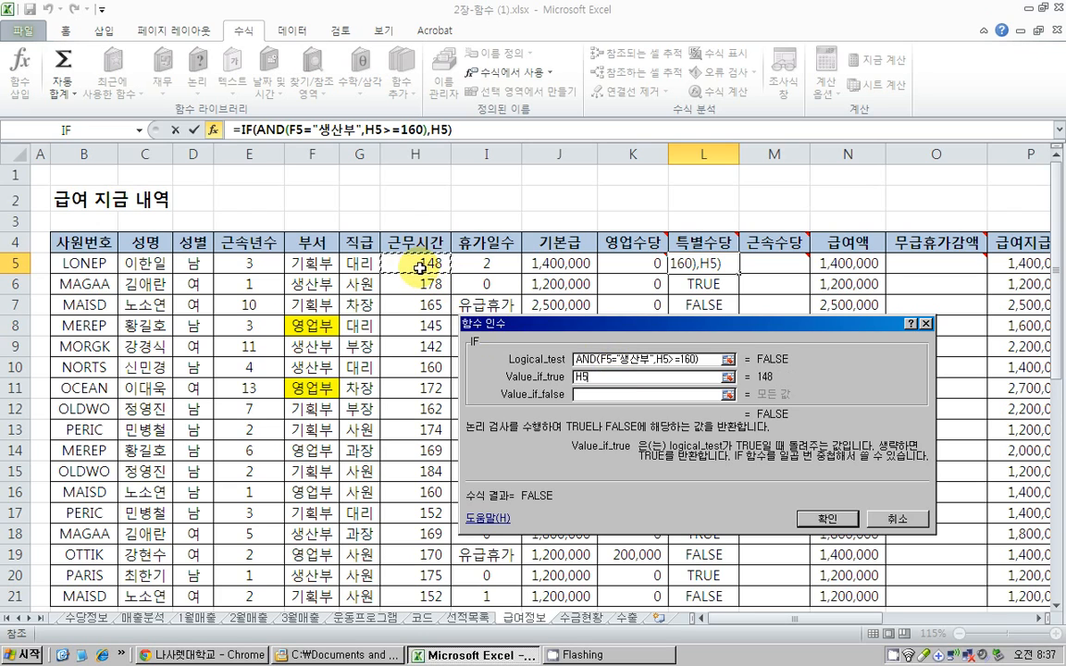
pyautogui.write('-1')
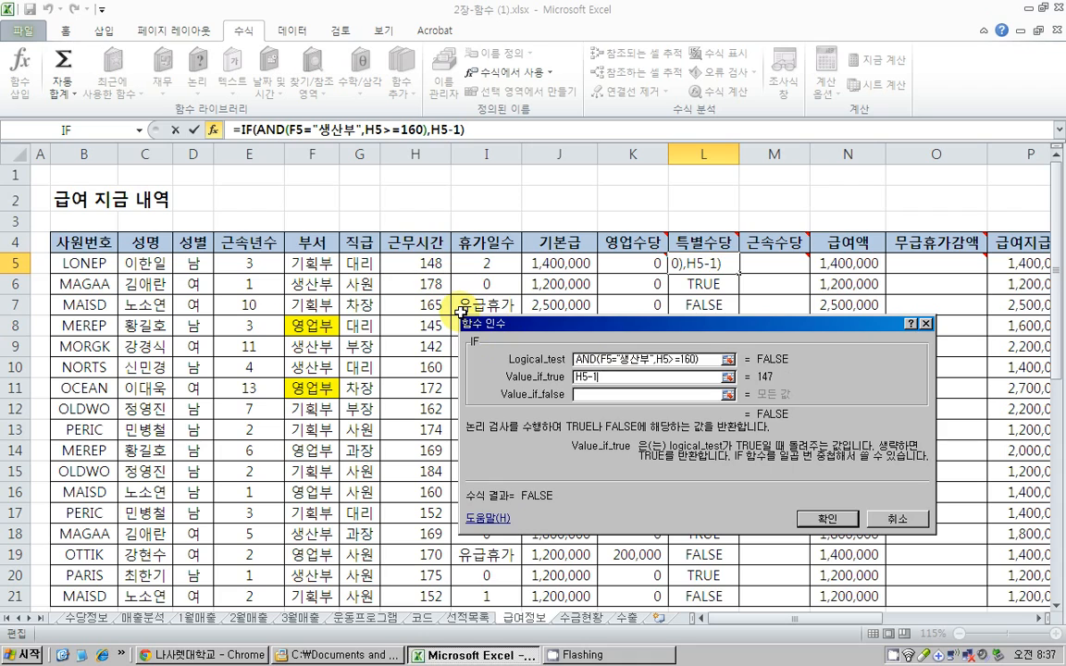
pyautogui.write('60')
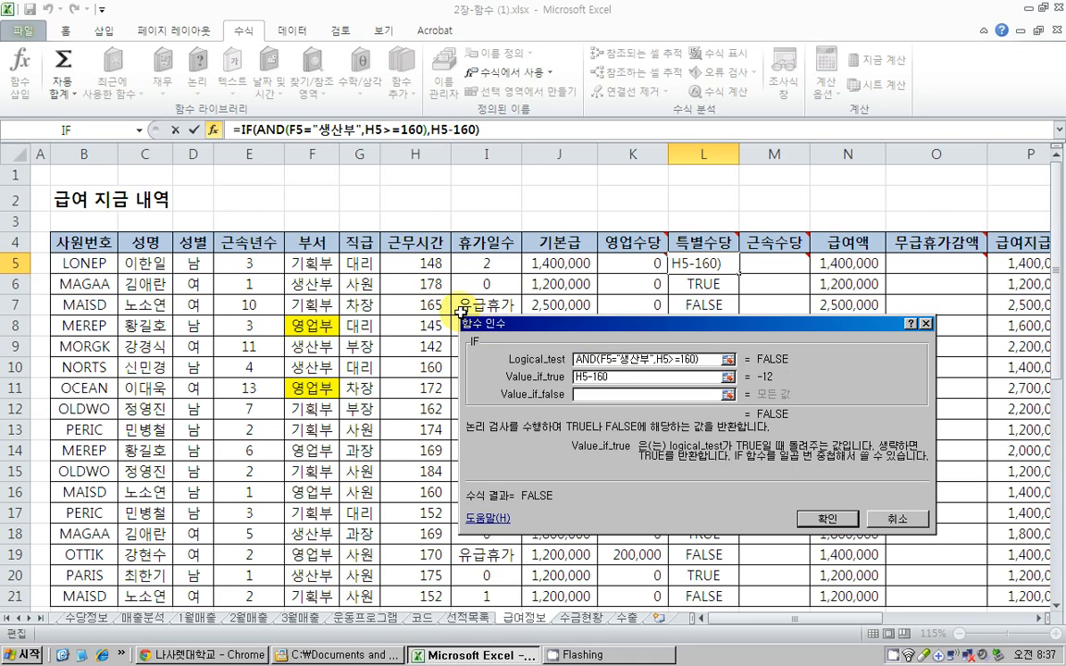
pyautogui.write(')')
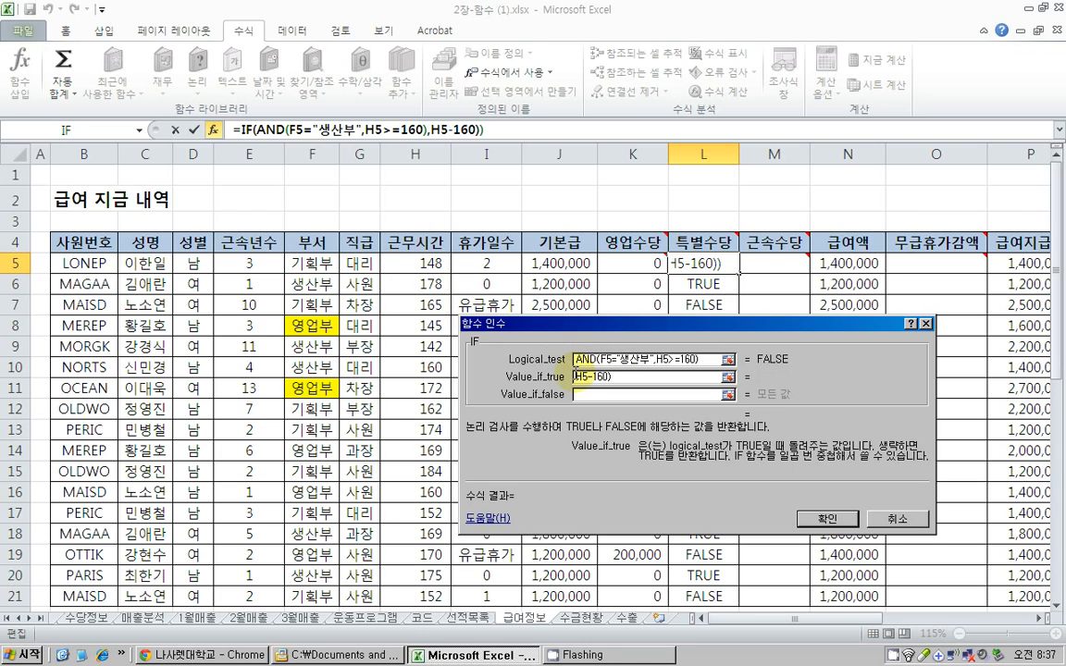
pyautogui.write('(')
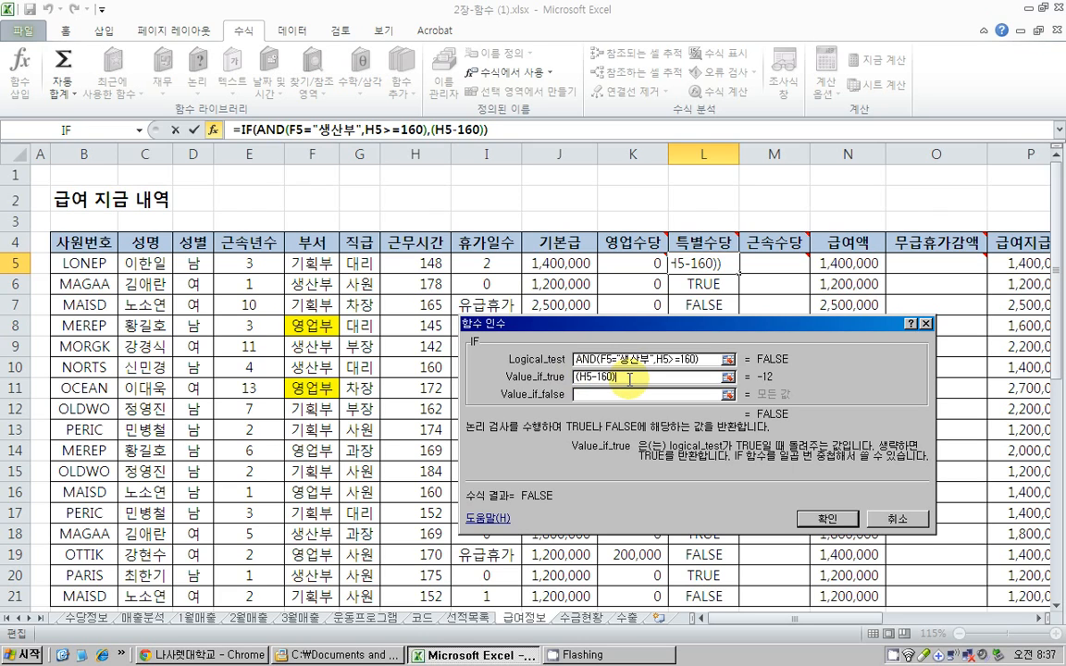
pyautogui.write('*')
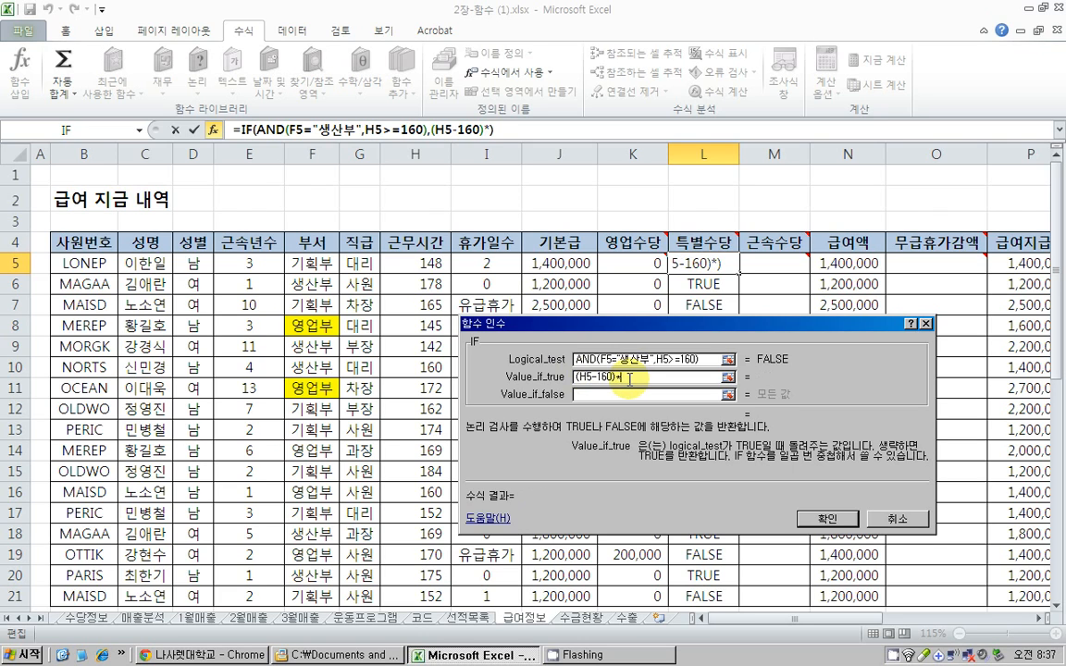
pyautogui.write('10000')
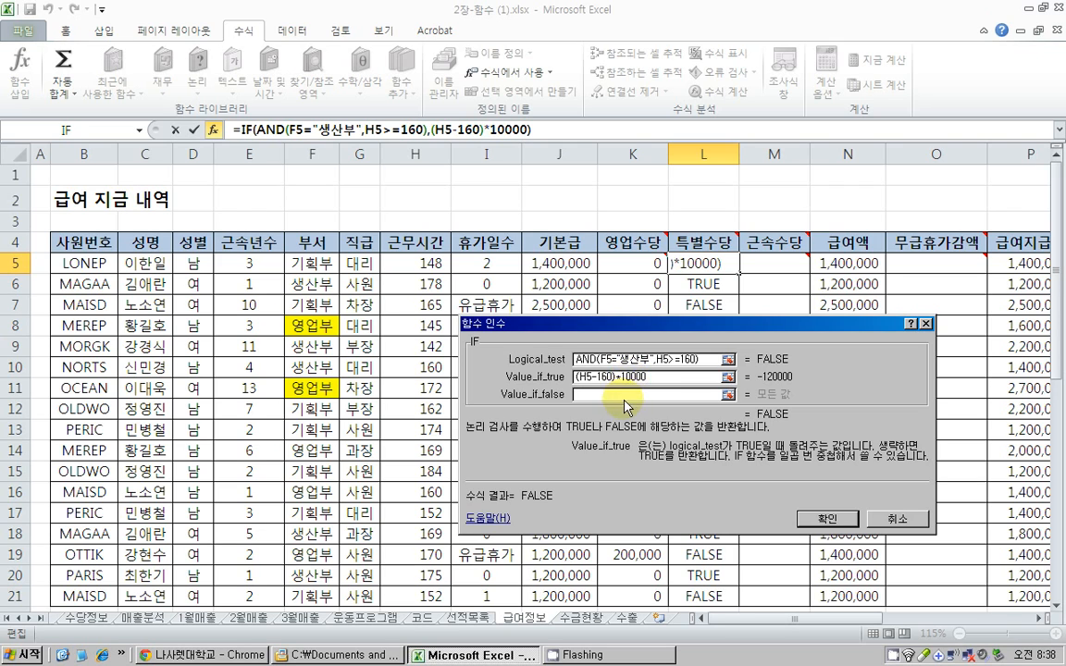
# Set the IF function's Value_if_false to 0 and enter the function in L5.
pyautogui.click(626, 398)
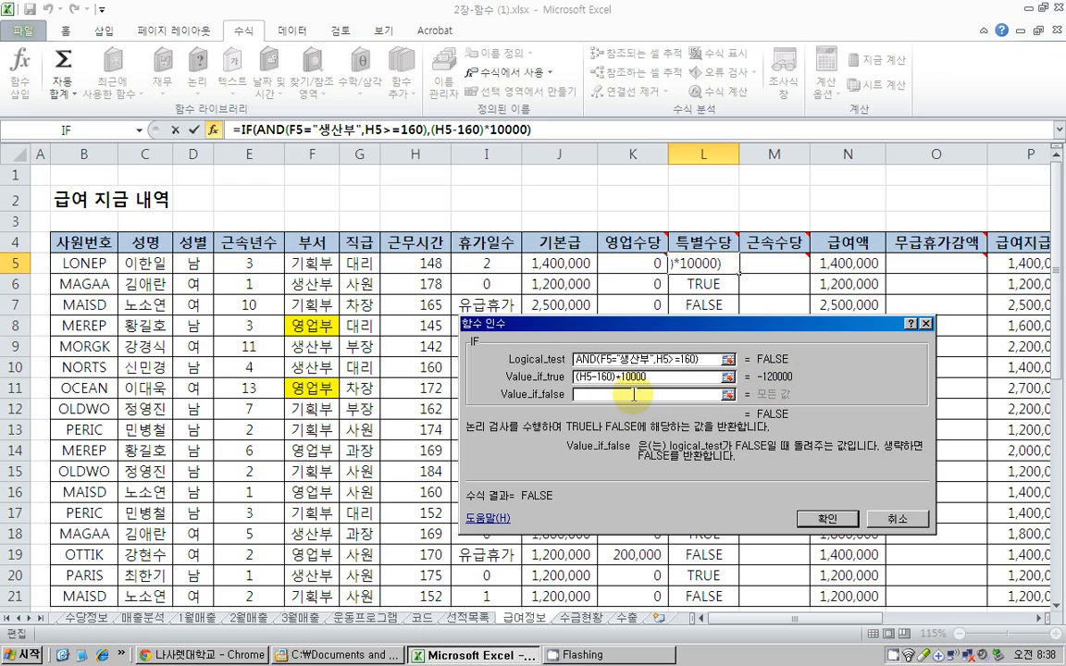
pyautogui.write('0')
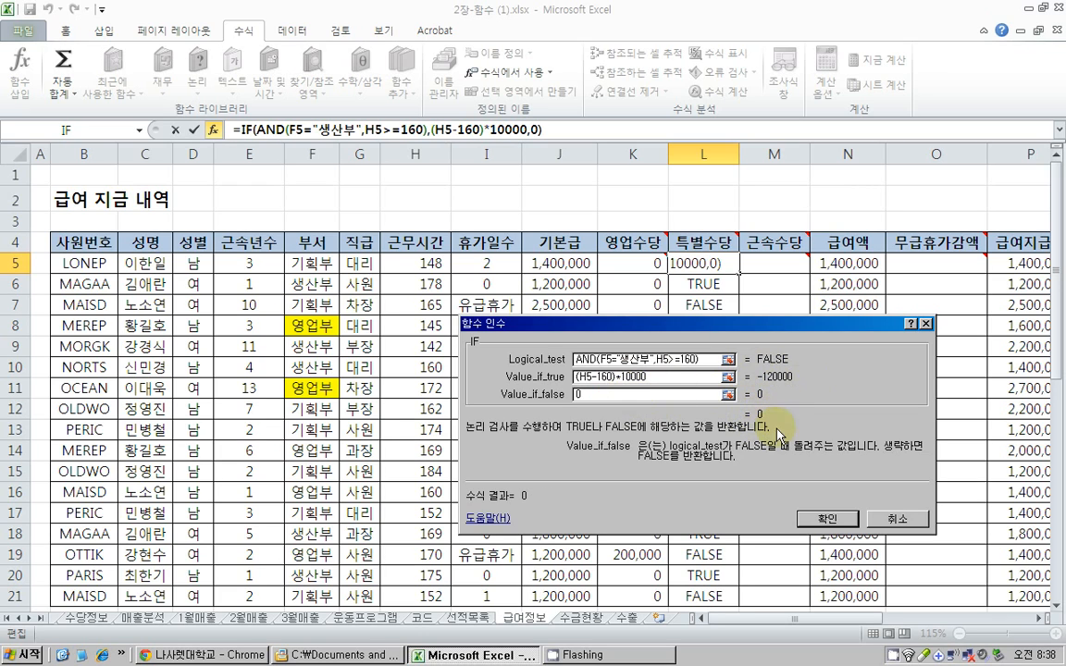
pyautogui.click(826, 518)
# Review the nested IF formula in L5 and fill it down the 특별수당 column to L21.
pyautogui.doubleClick(723, 266)
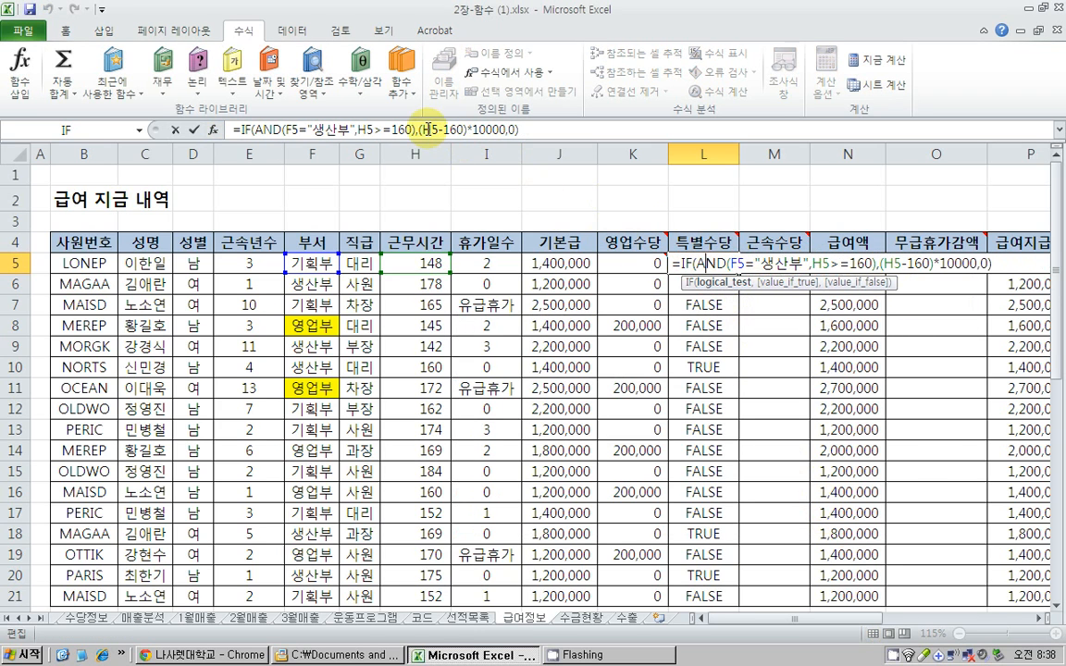
pyautogui.press('Escape')
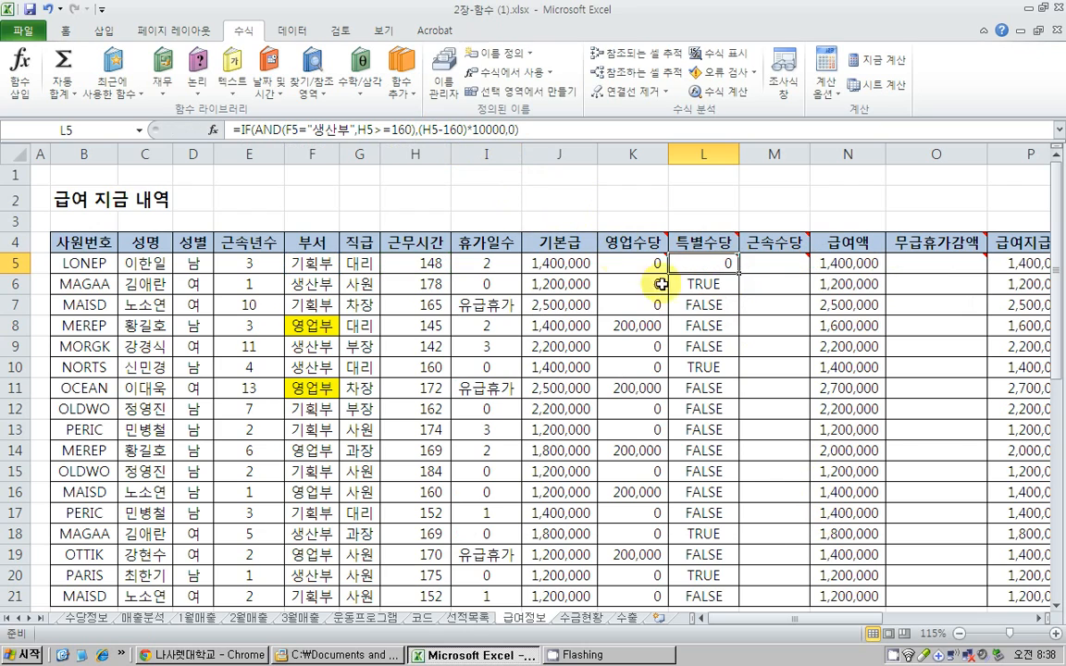
pyautogui.doubleClick(739, 273)
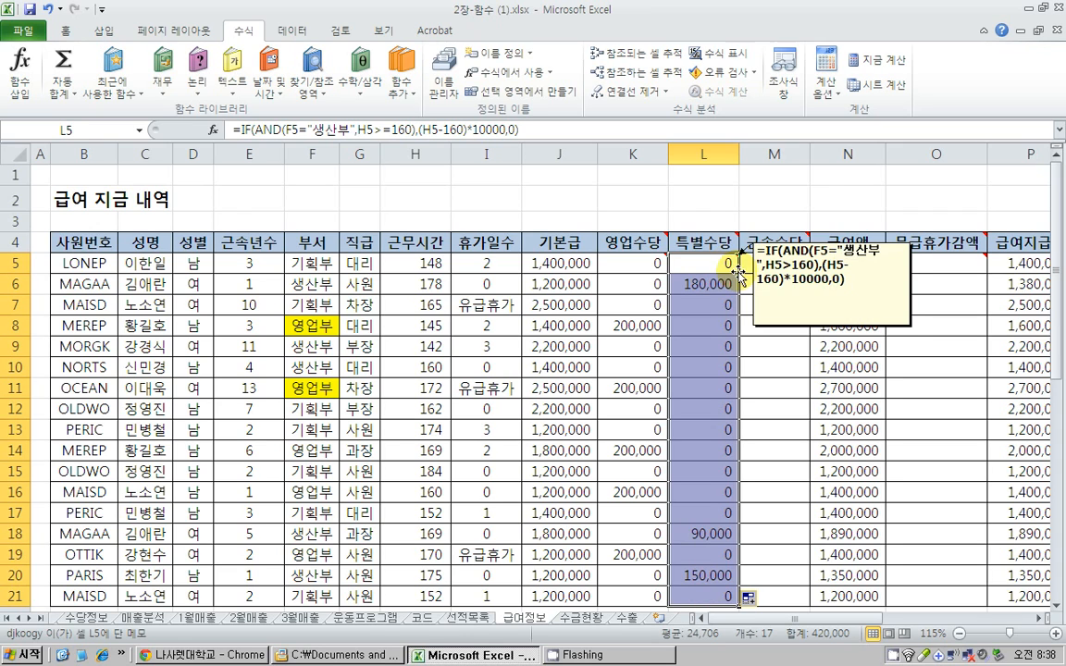
pyautogui.moveTo(711, 265)
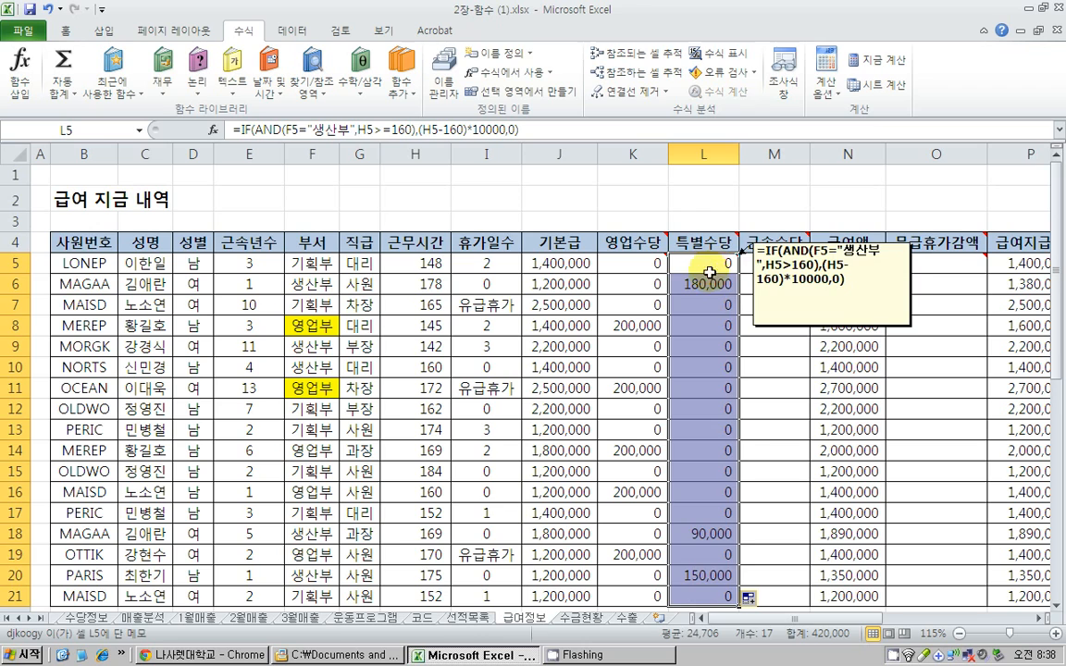
pyautogui.click(675, 319)
pyautogui.click(697, 280)
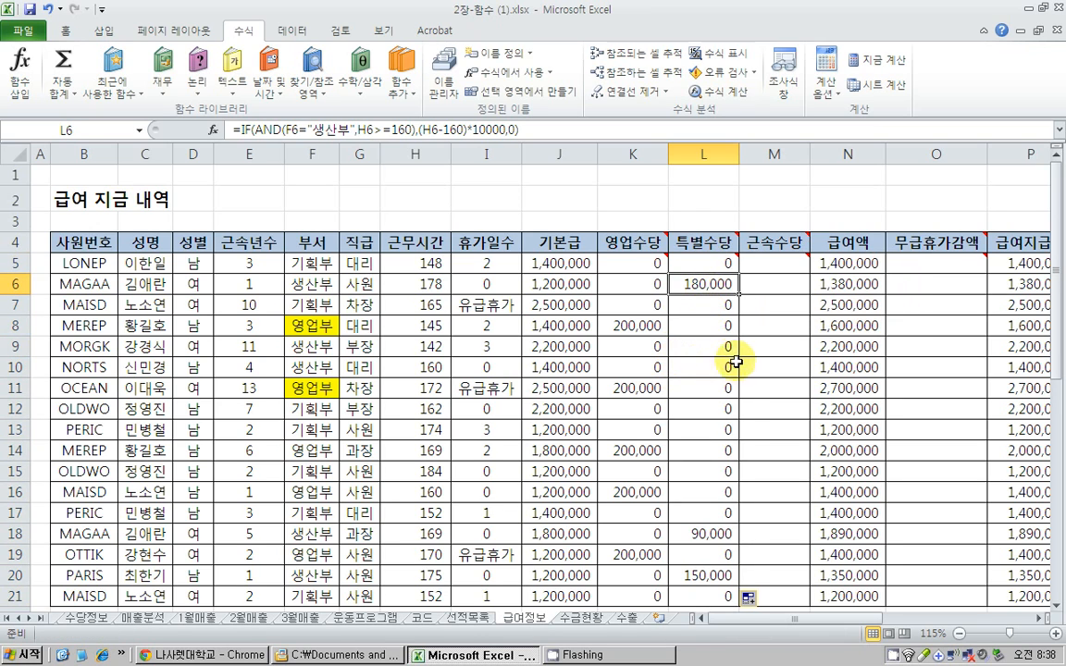
# Check the 근속수당 comment and the 직급 and 근속년수 columns, and insert the OR function in M5 with G5="차장" as Logical1.
pyautogui.click(773, 268)
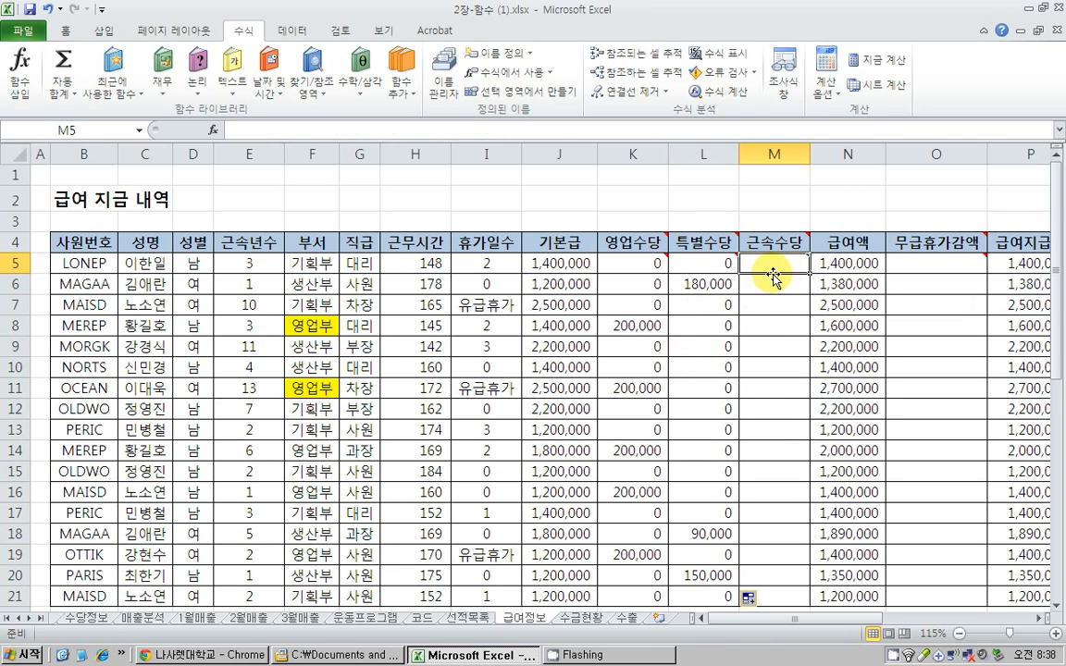
pyautogui.moveTo(776, 245)
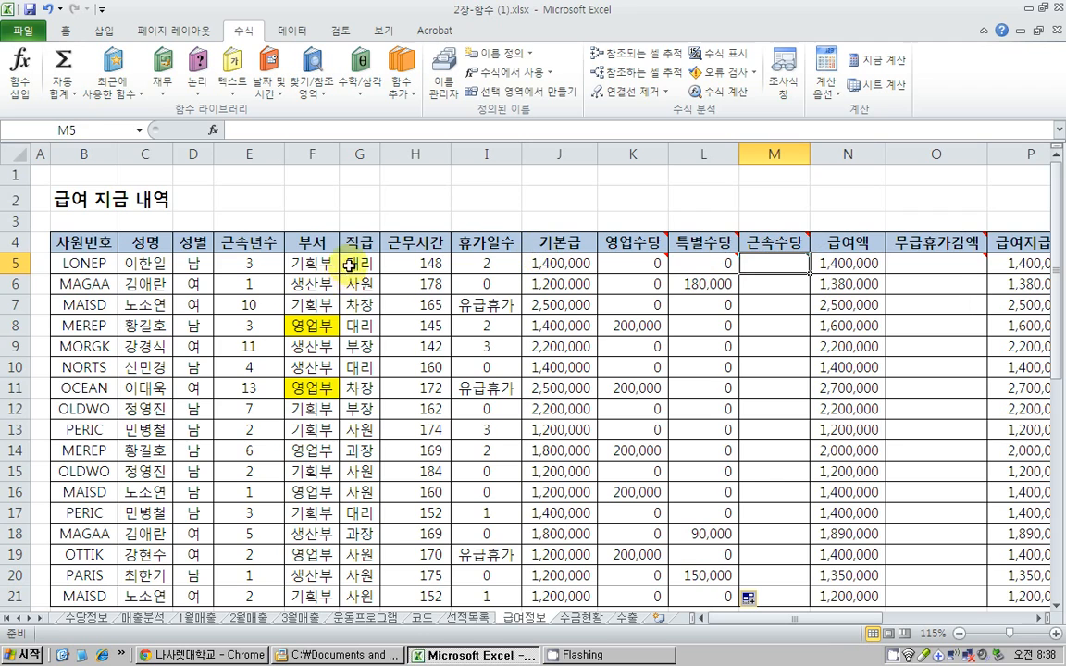
pyautogui.moveTo(357, 263); pyautogui.dragTo(359, 428)
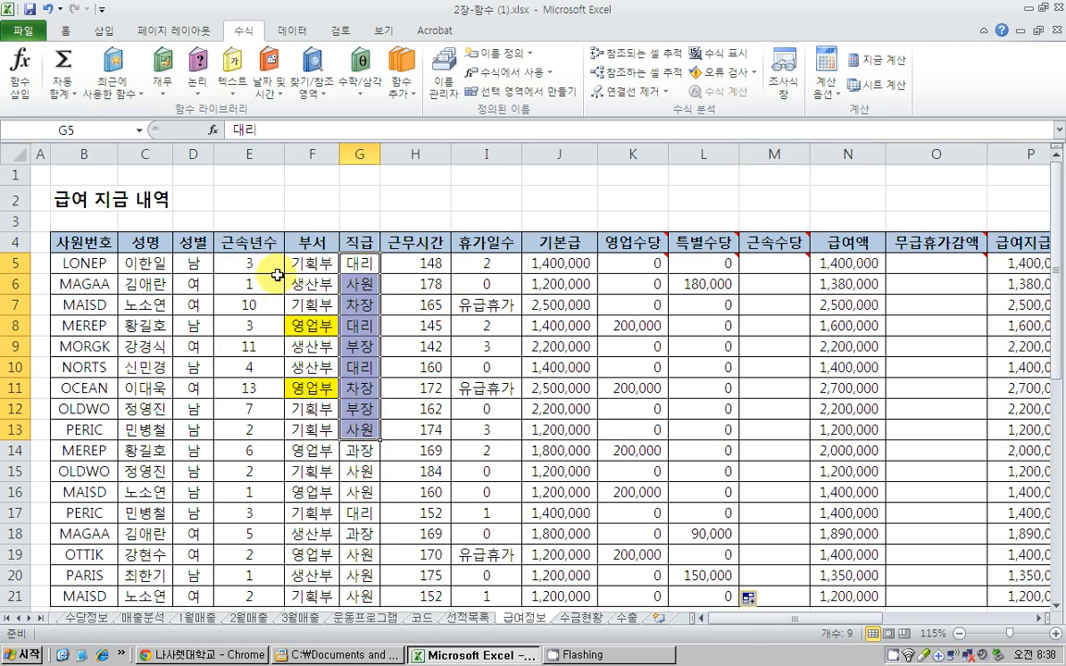
pyautogui.moveTo(249, 262); pyautogui.dragTo(248, 389)
pyautogui.moveTo(778, 246)
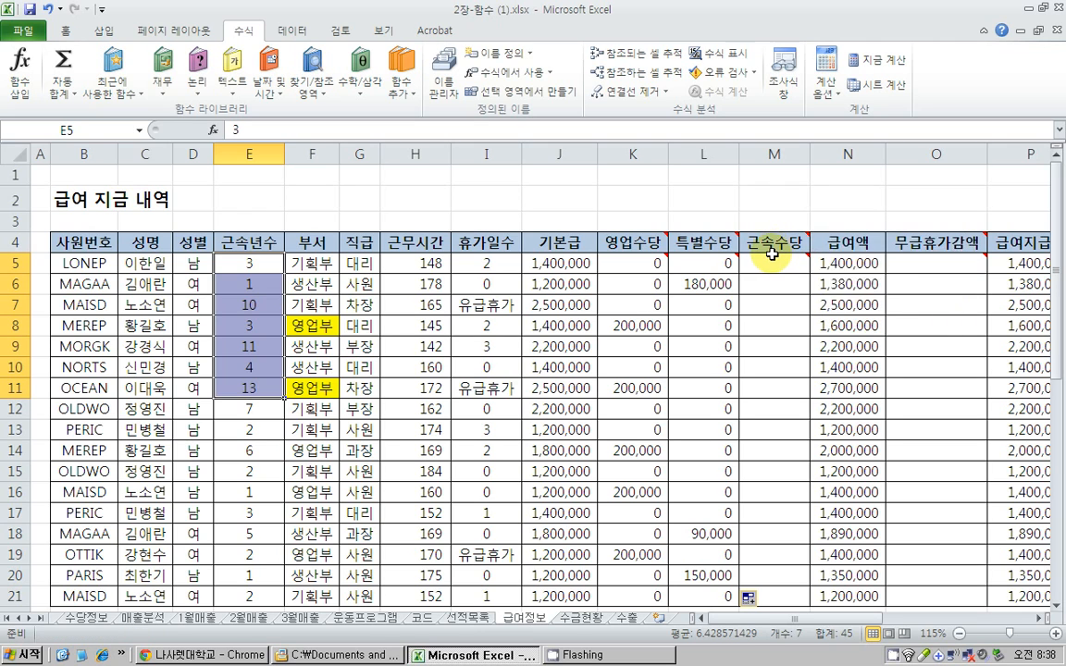
pyautogui.click(771, 260)
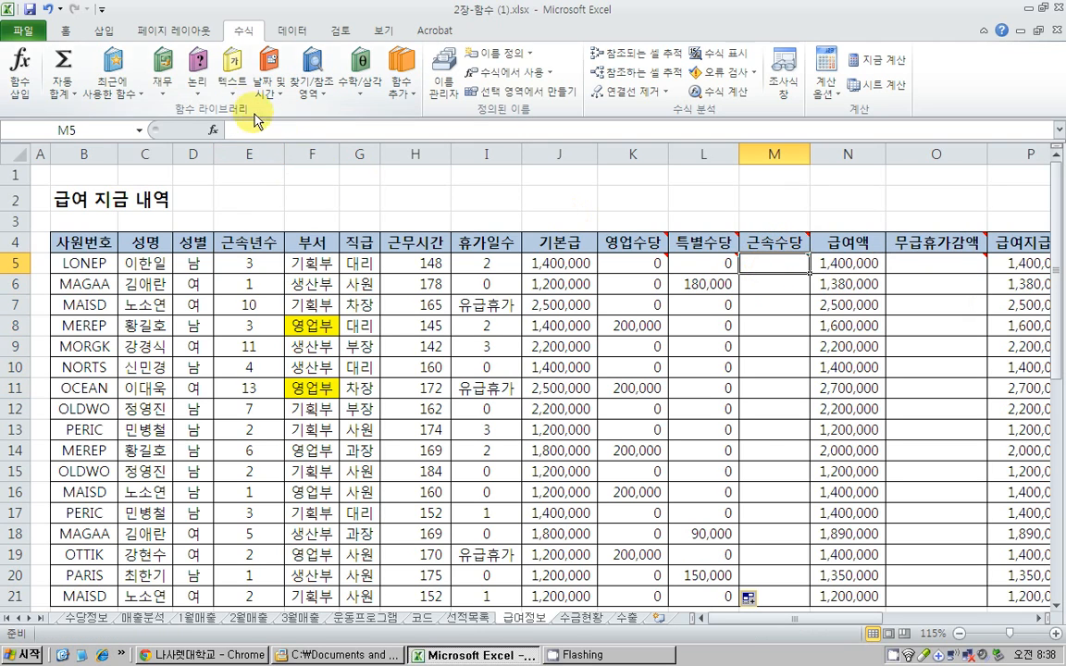
pyautogui.click(236, 90)
pyautogui.click(197, 78)
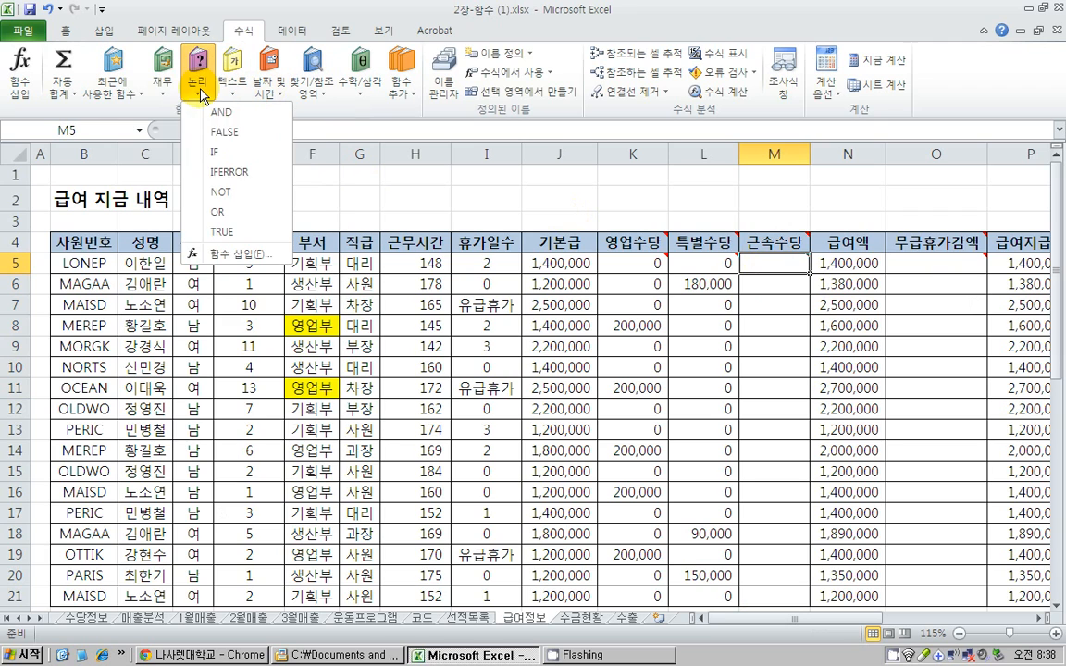
pyautogui.click(221, 212)
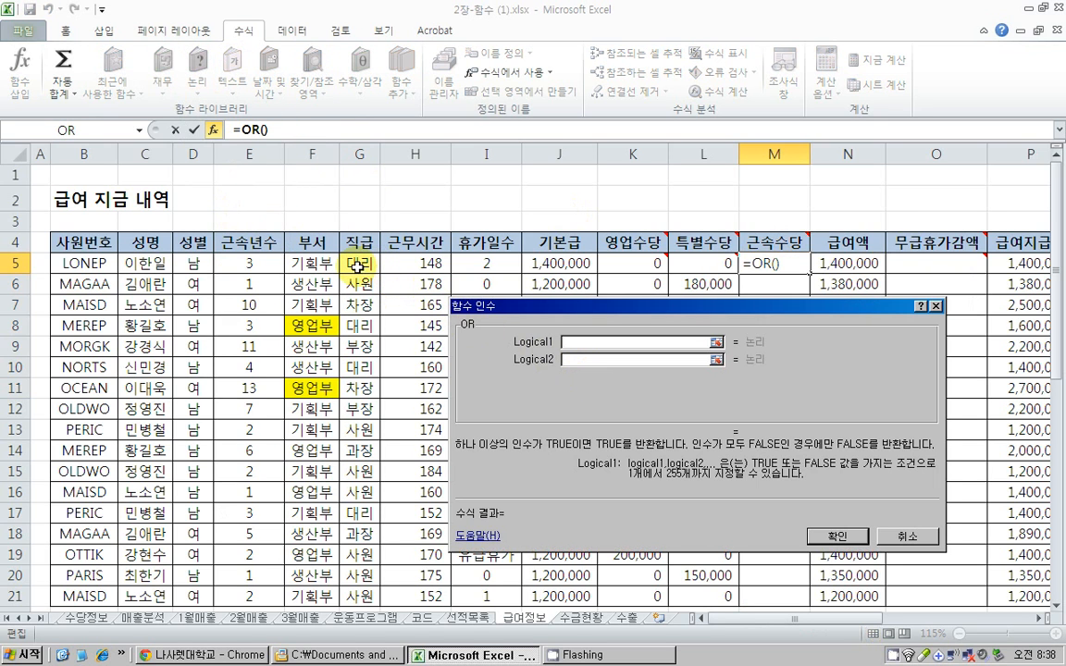
pyautogui.click(356, 267)
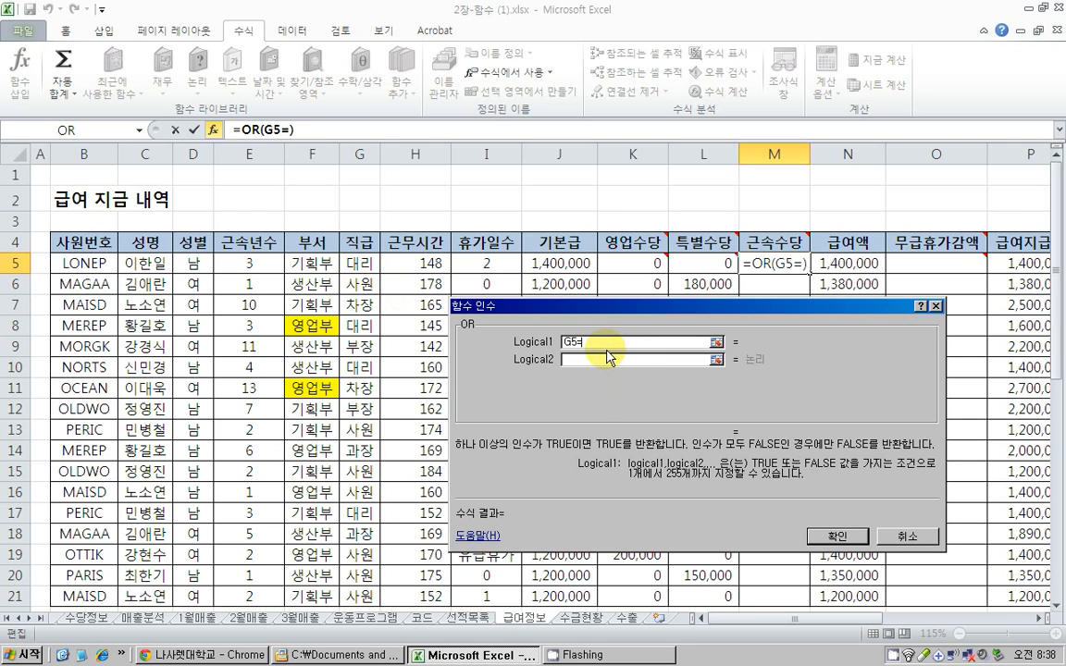
pyautogui.write('="차')
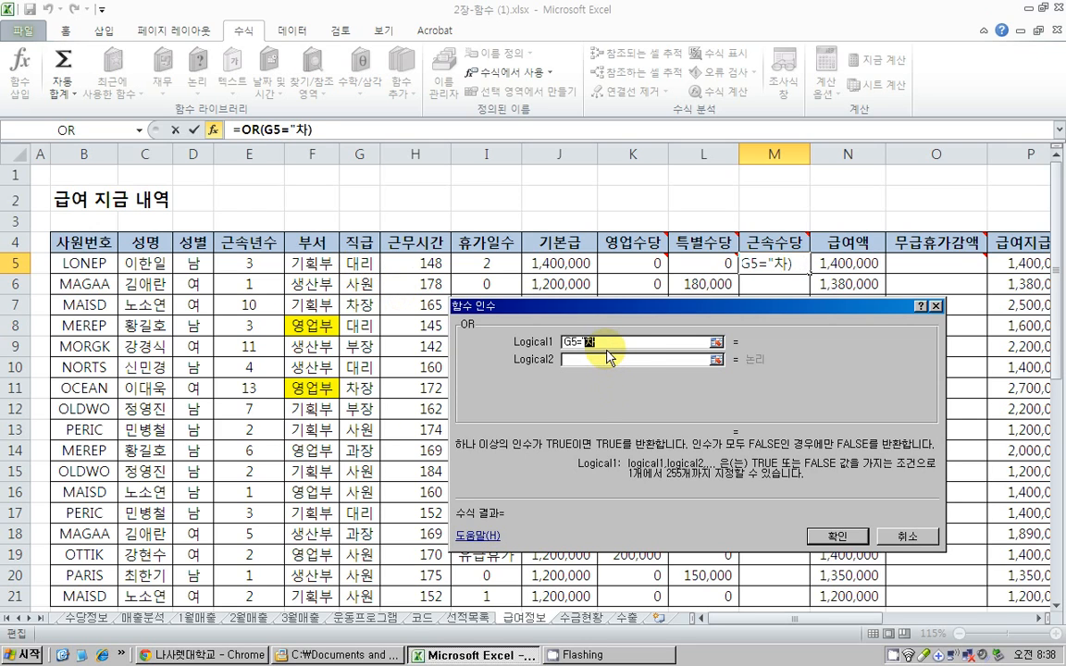
pyautogui.write('장')
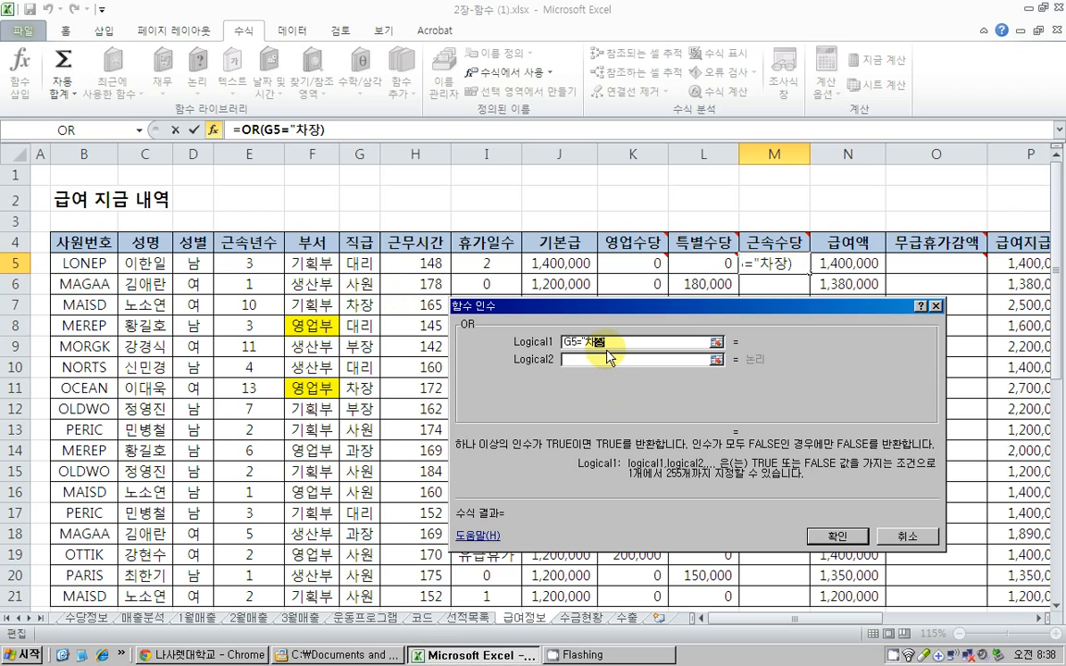
pyautogui.write('"')
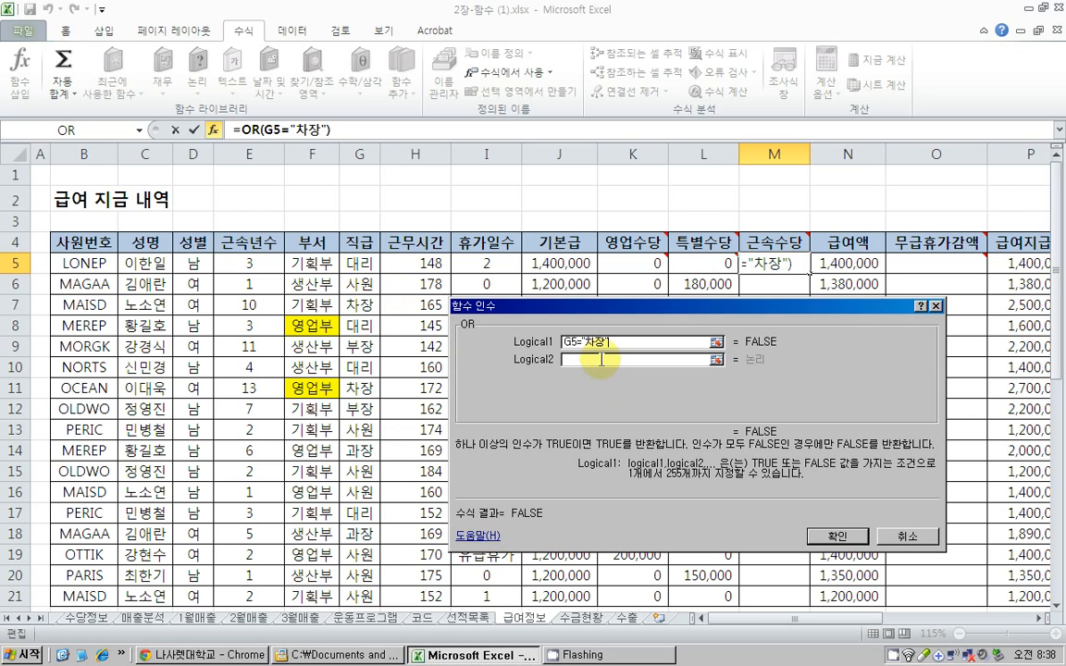
# Set the OR function's Logical2 to E5>=10, enter it in M5 and fill it down the 근속수당 column to M21.
pyautogui.click(250, 263)
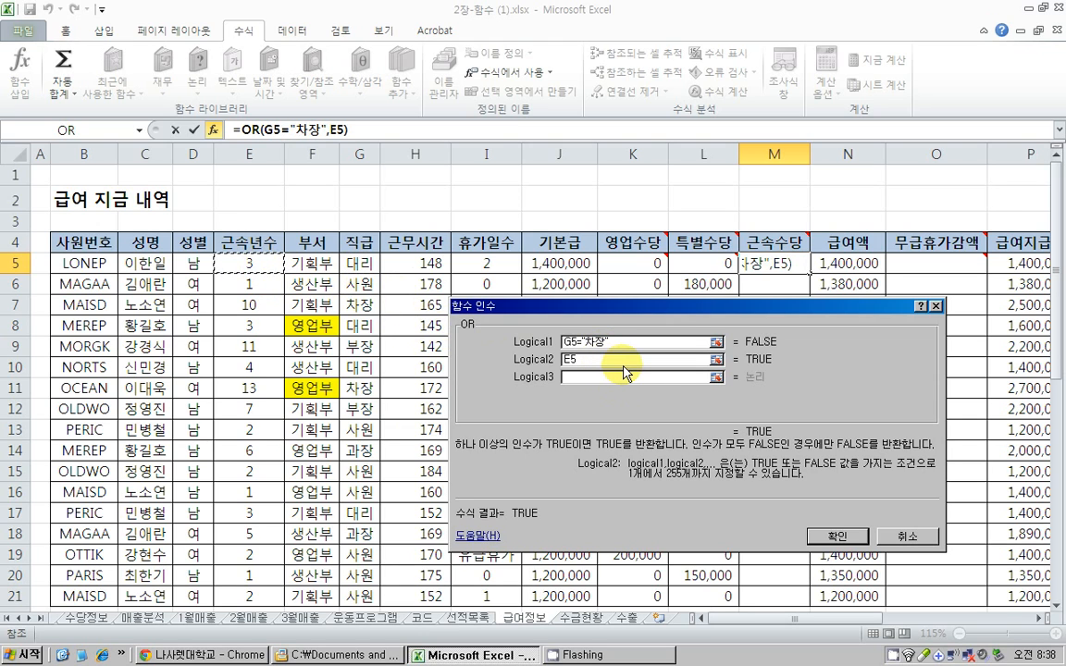
pyautogui.write('>')
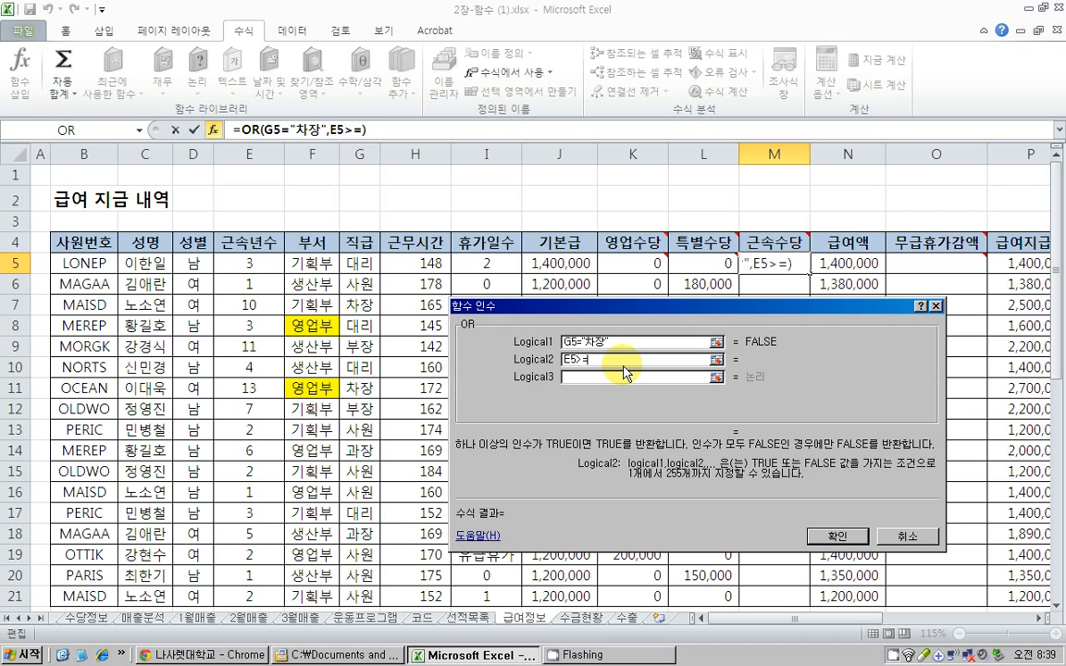
pyautogui.write('=10')
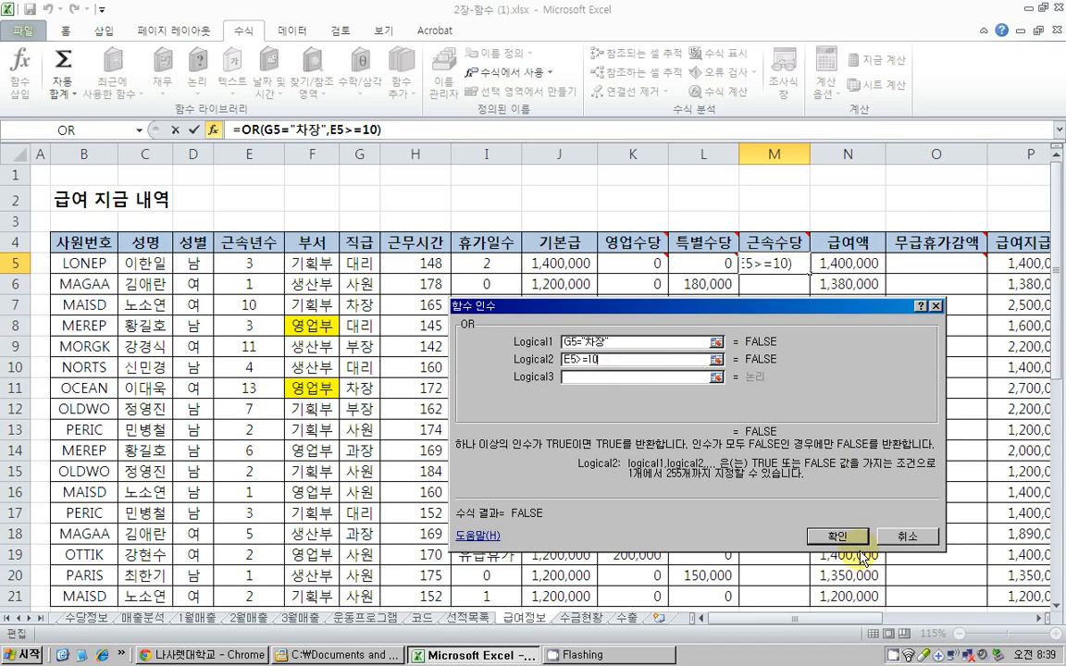
pyautogui.click(838, 536)
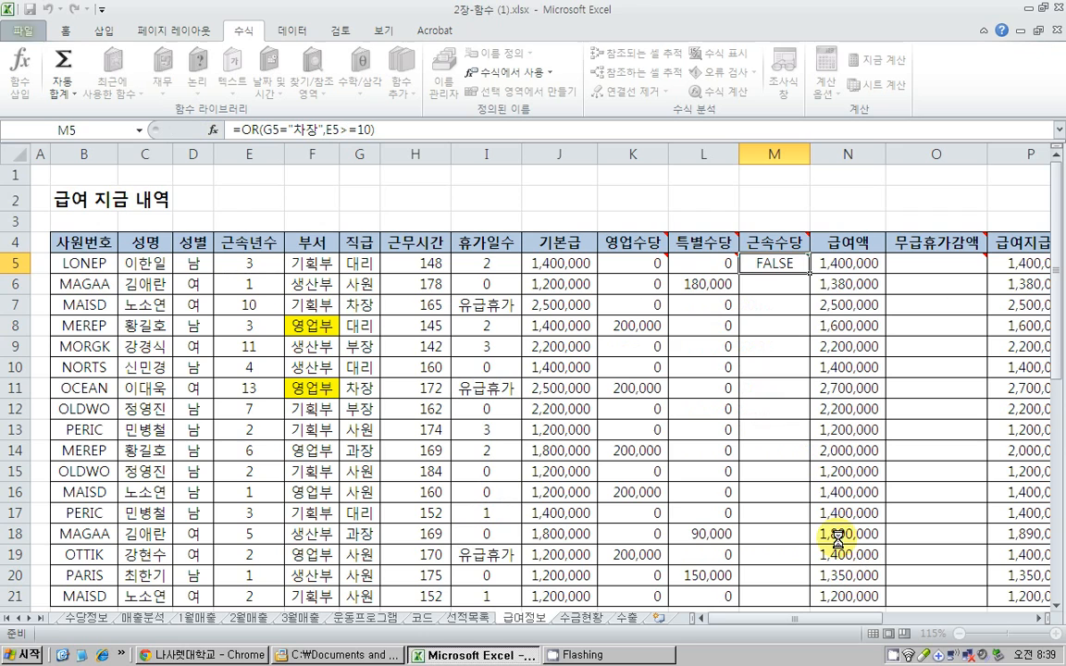
pyautogui.doubleClick(810, 273)
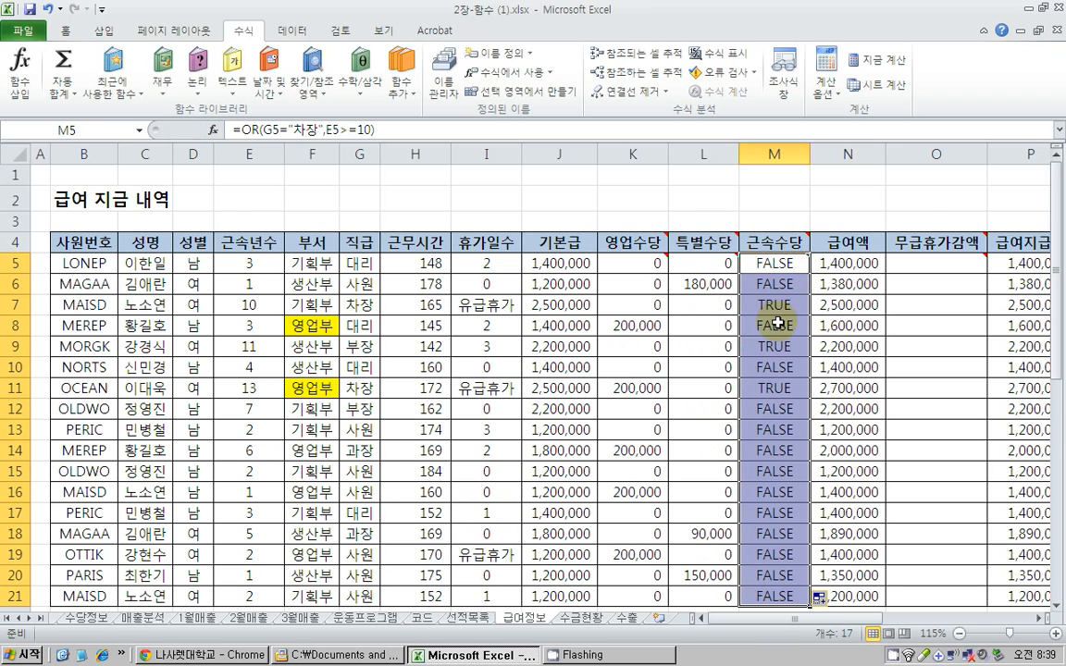
pyautogui.click(780, 305)
# Copy the OR(G5="차장",E5>=10) expression from M5's formula without its equals sign.
pyautogui.click(774, 268)
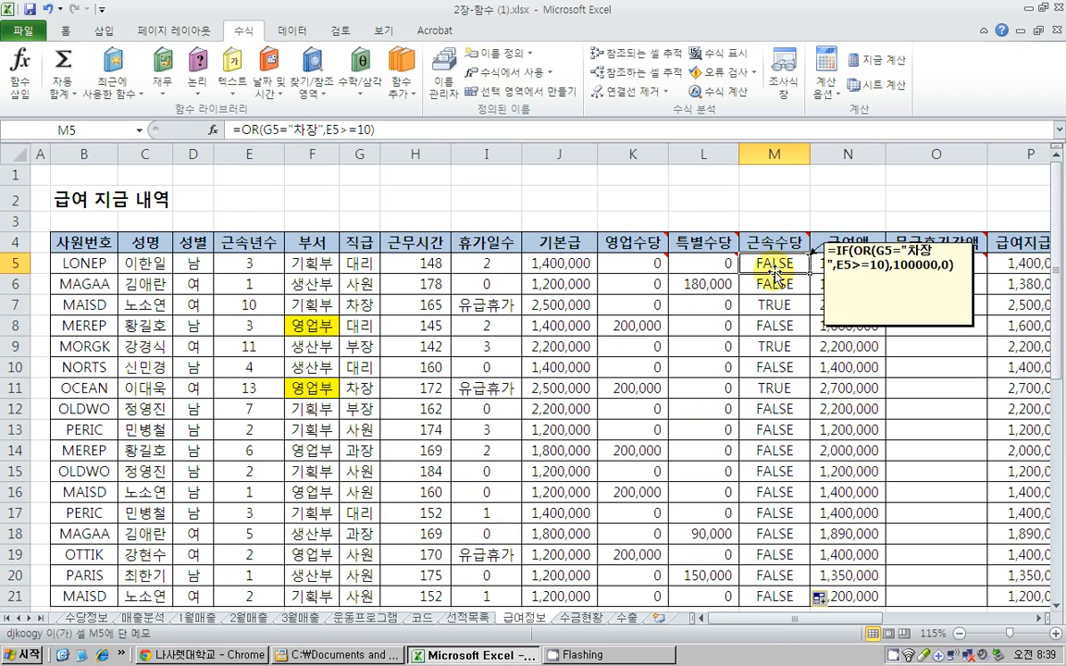
pyautogui.moveTo(242, 128); pyautogui.dragTo(377, 130)
pyautogui.rightClick(359, 127)
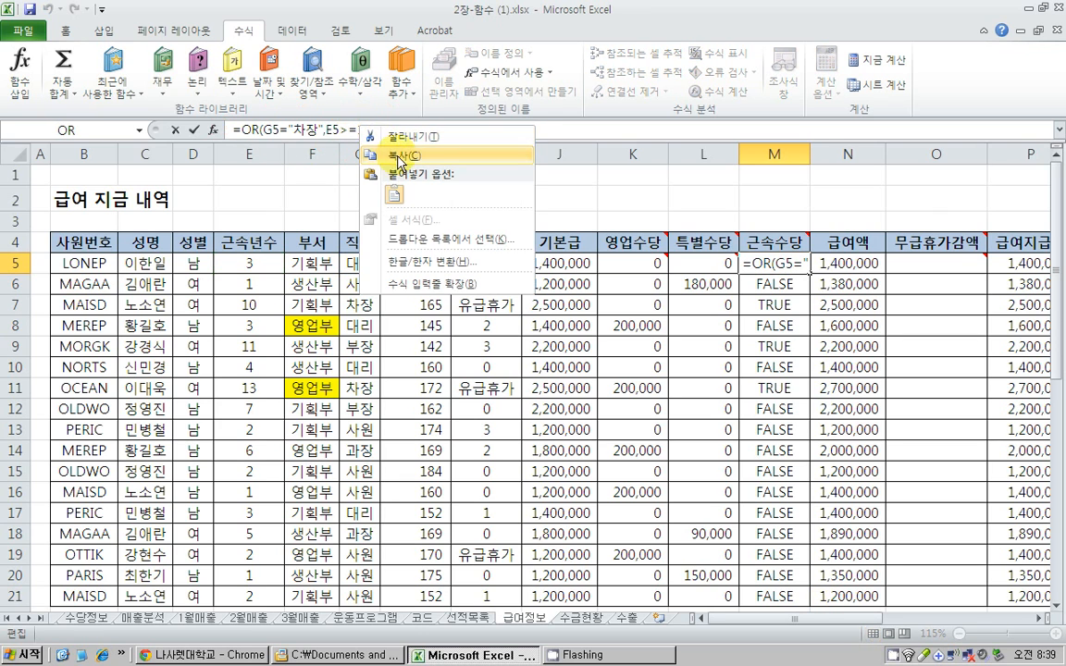
pyautogui.click(394, 155)
pyautogui.press('Escape')
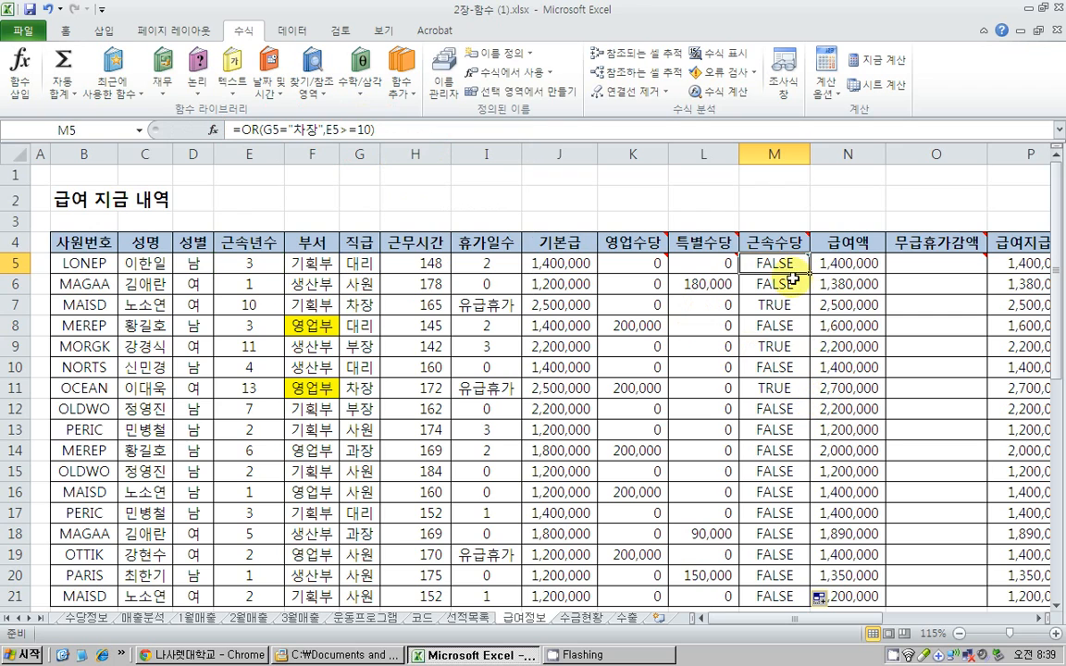
# Clear M5, insert the IF function there and paste OR(G5="차장",E5>=10) as its Logical_test.
pyautogui.moveTo(785, 264)
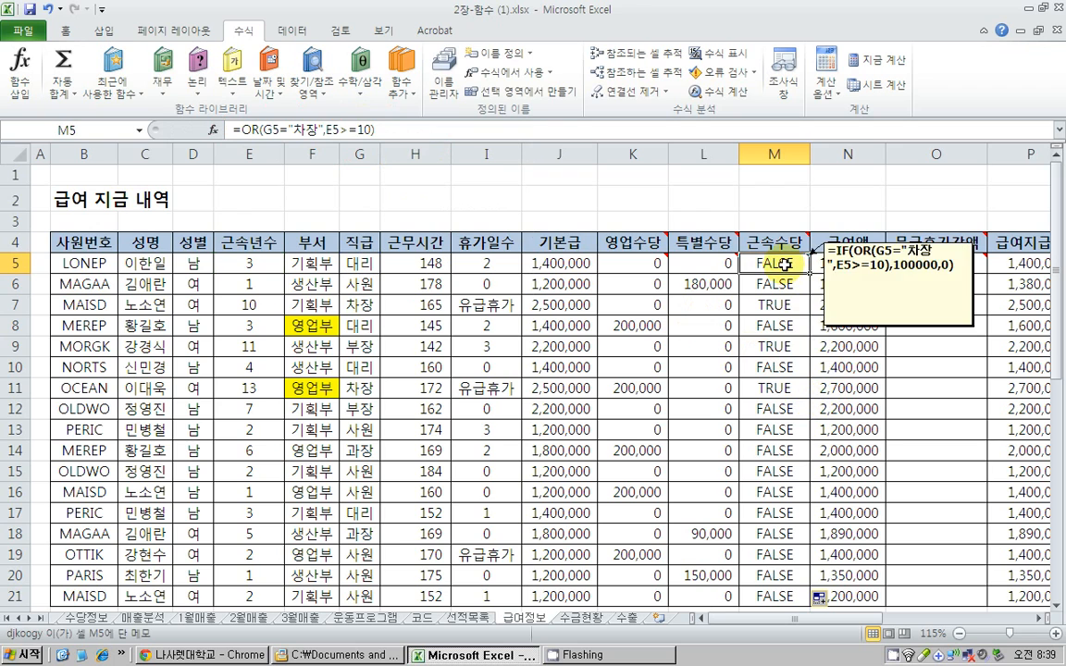
pyautogui.click(238, 97)
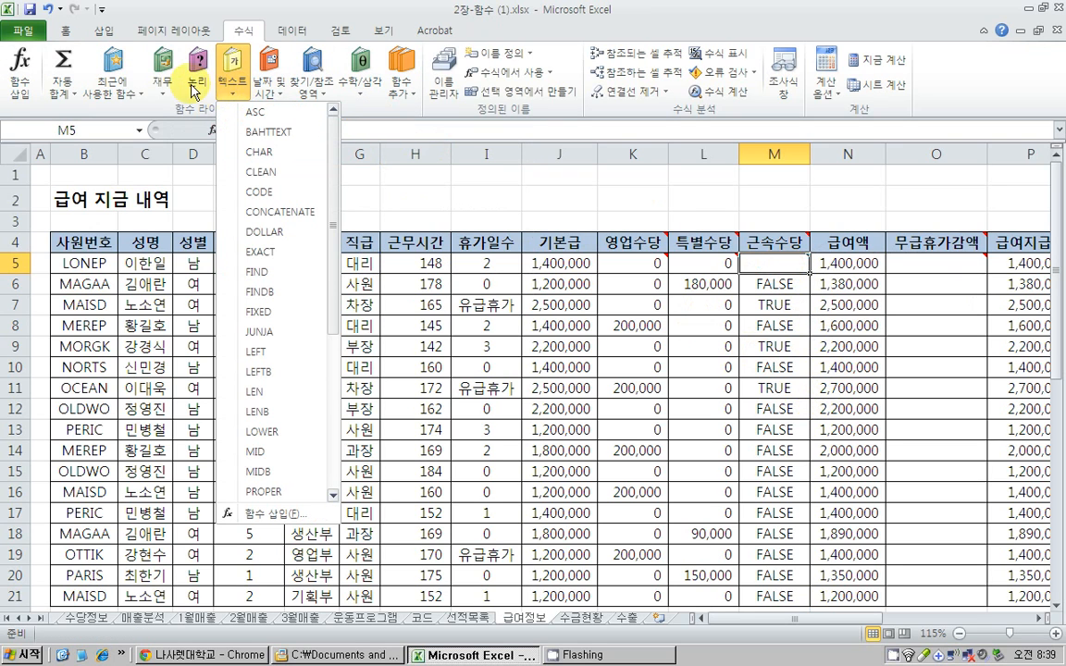
pyautogui.click(196, 88)
pyautogui.click(230, 153)
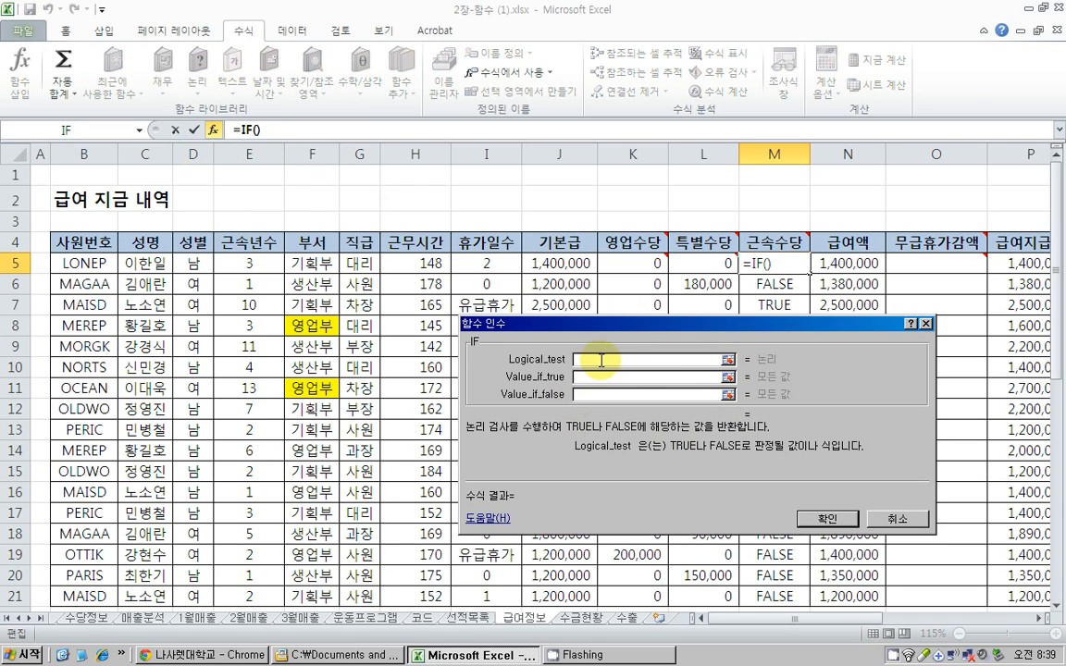
pyautogui.rightClick(604, 362)
pyautogui.click(645, 409)
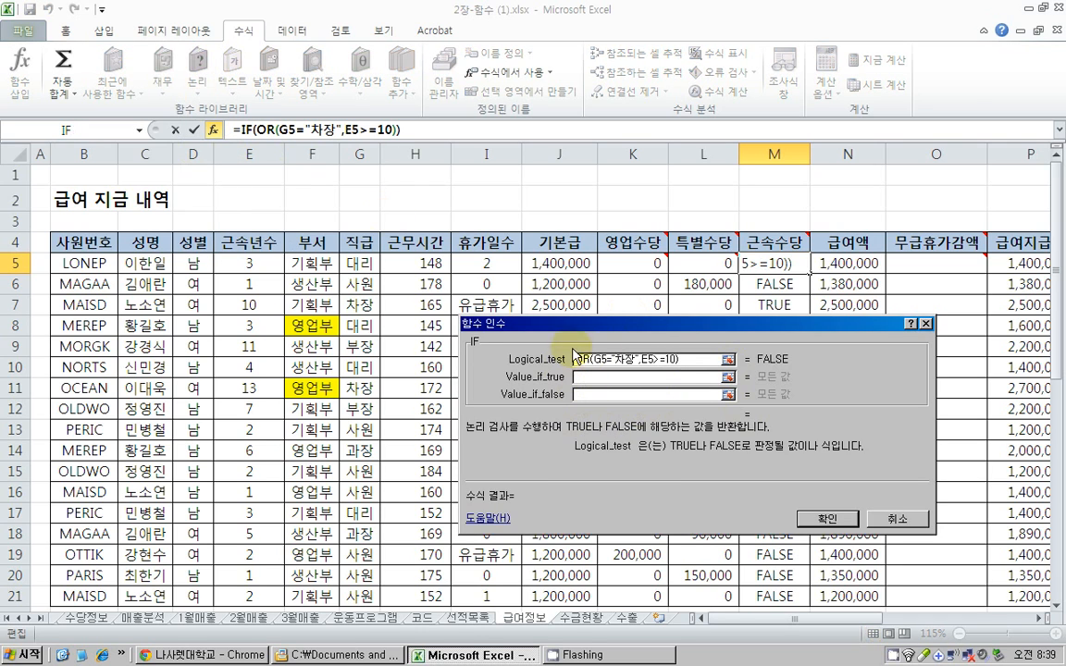
# Set Value_if_true to 100000 and Value_if_false to 0, enter the IF function in M5 and fill it down the 근속수당 column.
pyautogui.click(630, 378)
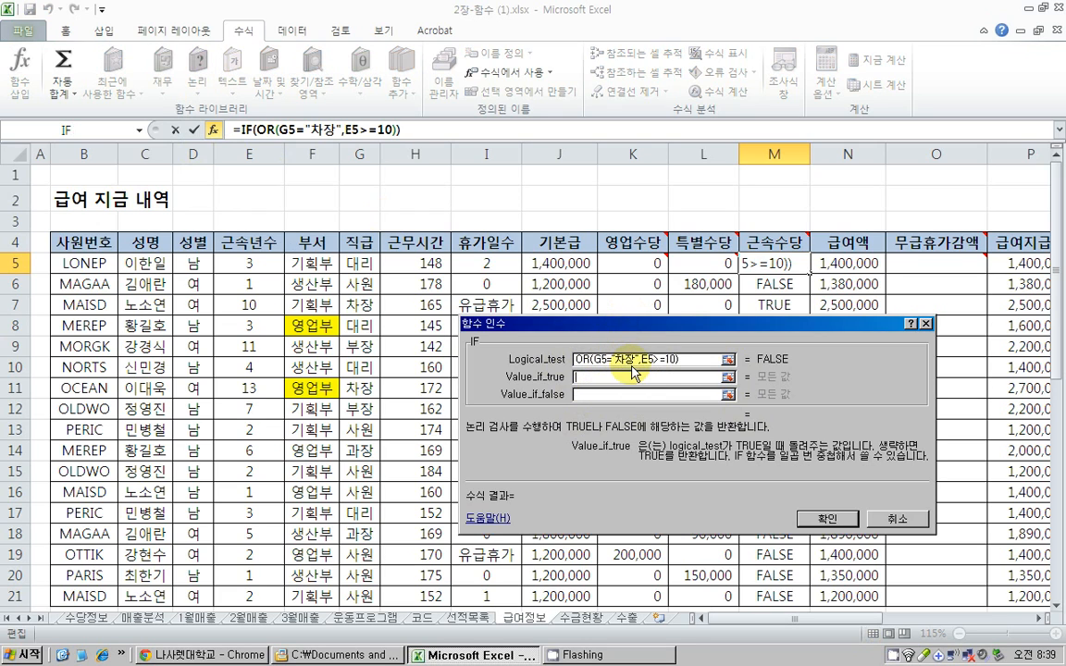
pyautogui.write('100000')
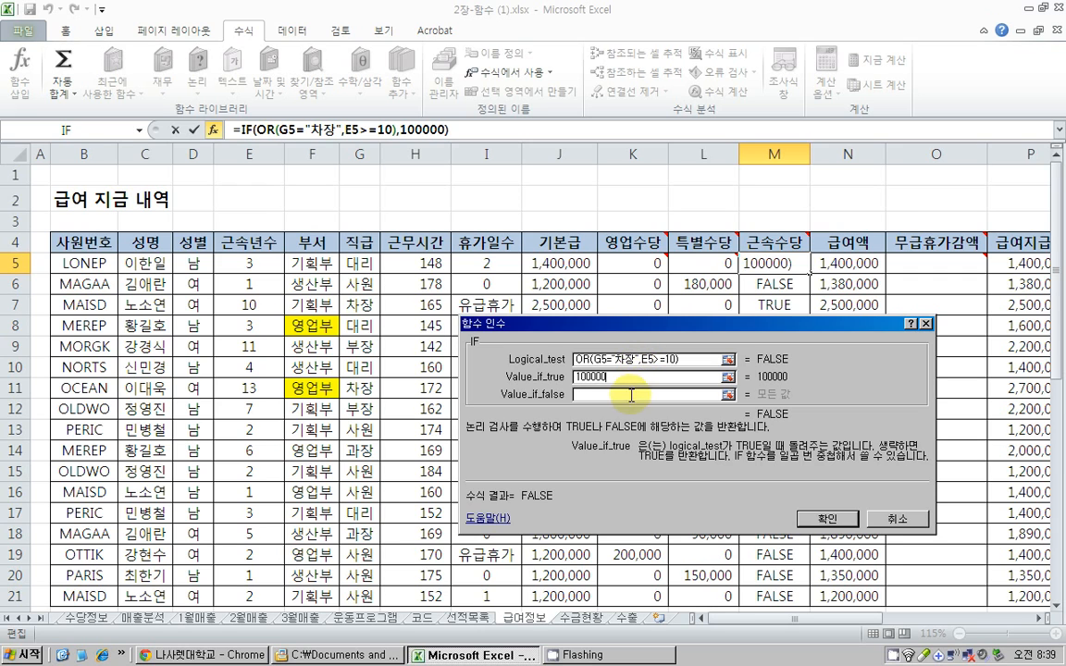
pyautogui.click(631, 396)
pyautogui.write('0')
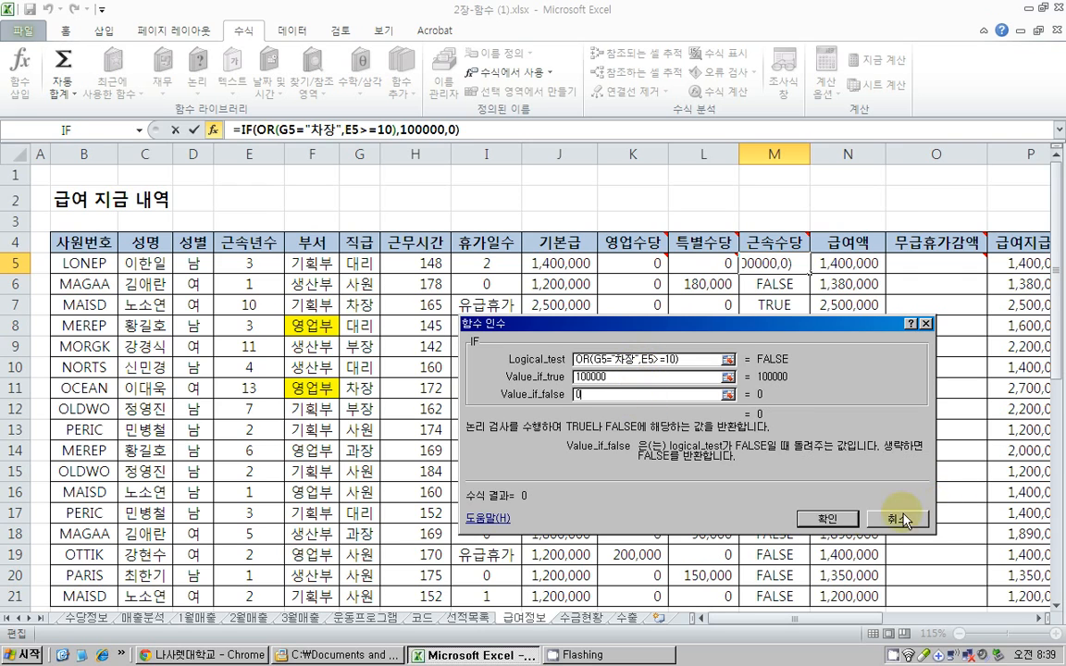
pyautogui.click(826, 520)
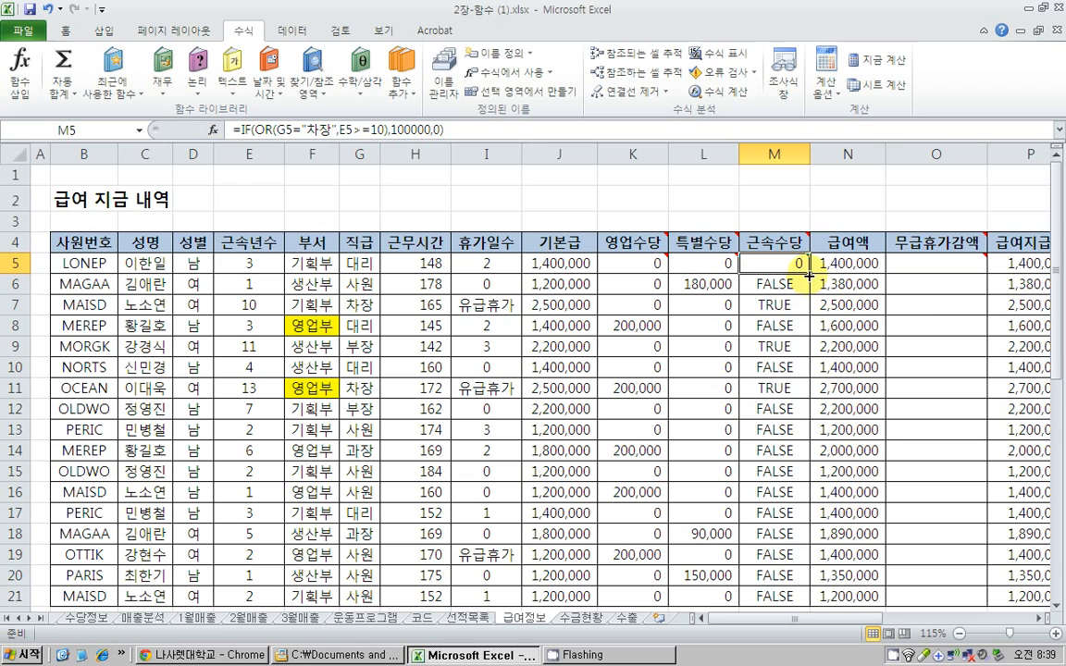
pyautogui.doubleClick(810, 274)
pyautogui.click(755, 346)
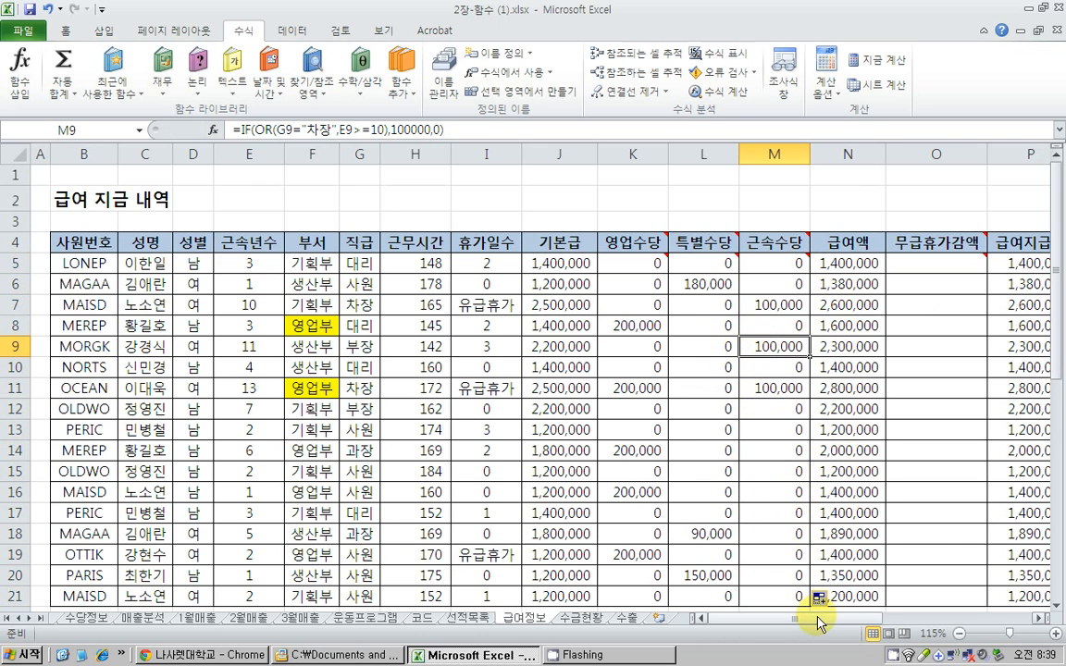
# Read the comments on the 무급휴가감액 header and O5, and check the 휴가일수 value in I5.
pyautogui.moveTo(821, 619); pyautogui.dragTo(854, 620)
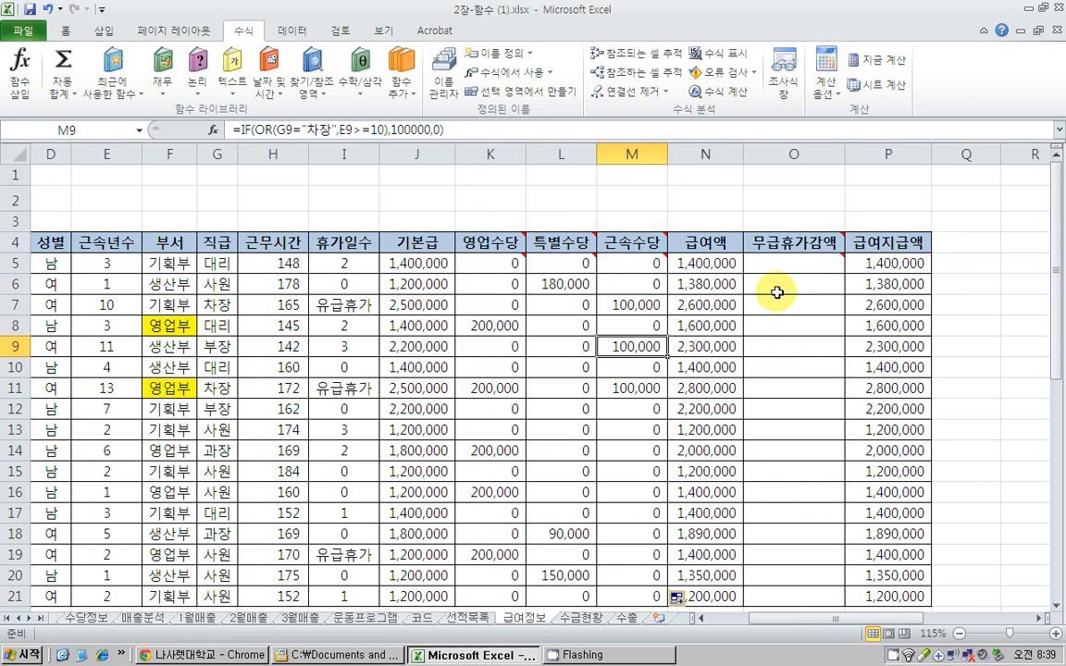
pyautogui.click(763, 245)
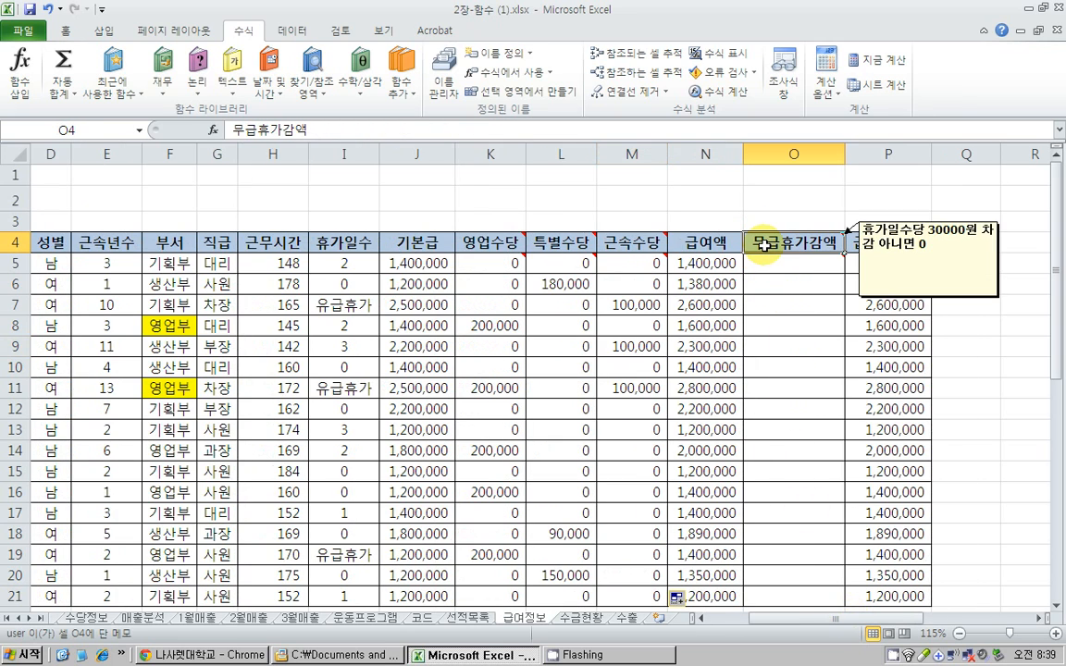
pyautogui.click(808, 267)
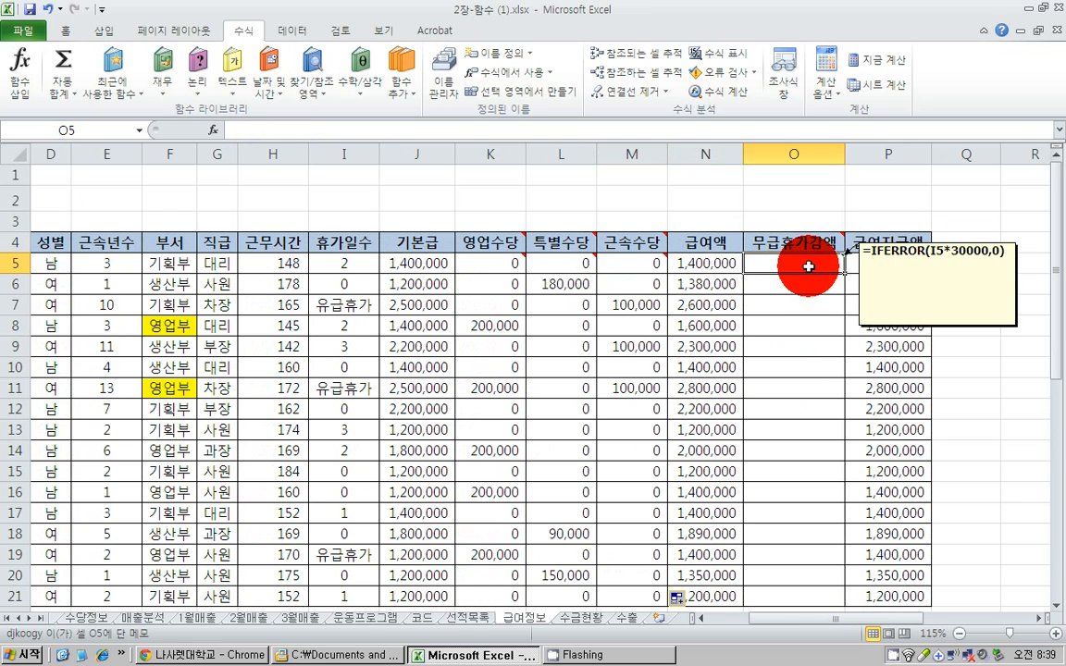
pyautogui.moveTo(797, 240)
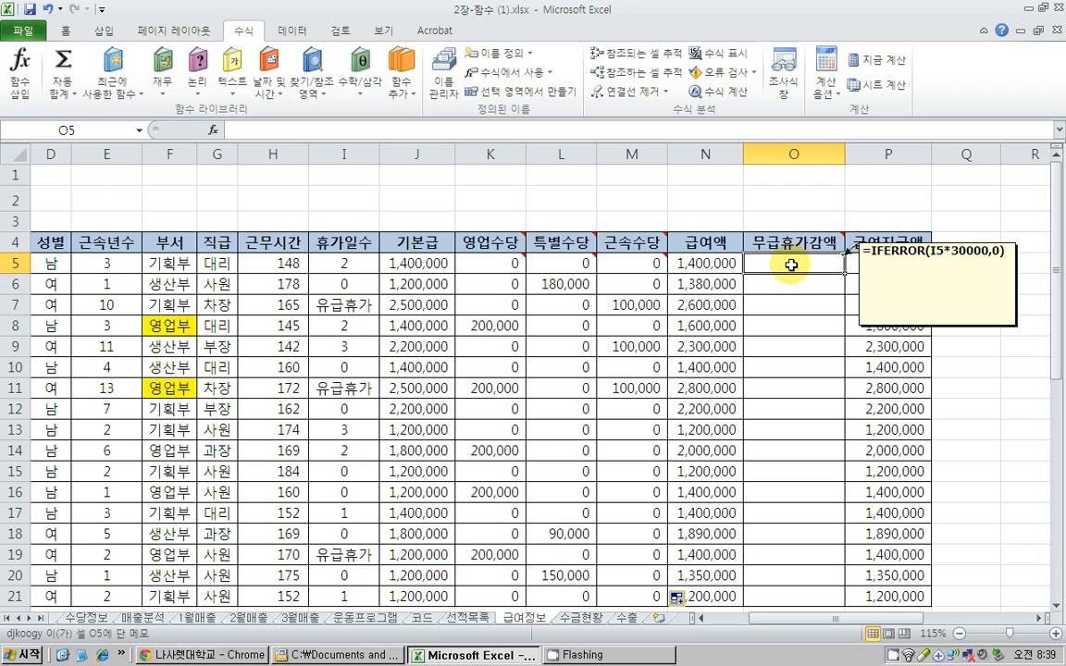
pyautogui.click(791, 265)
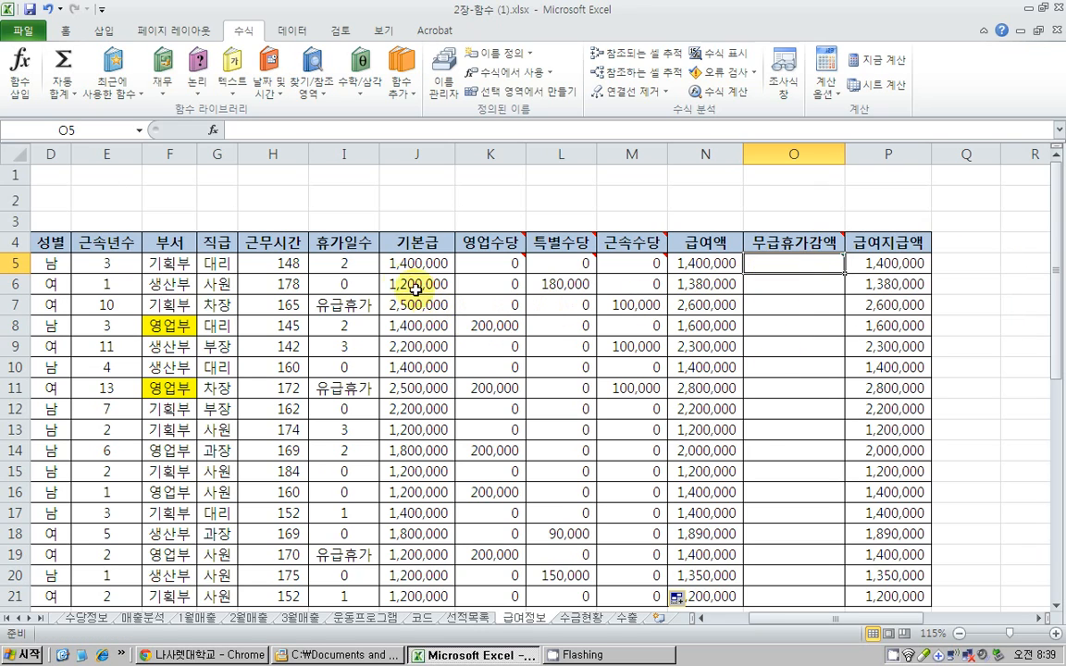
pyautogui.click(349, 264)
# Enter =I5*30000 in O5 and fill it down the 무급휴가감액 column.
pyautogui.click(759, 268)
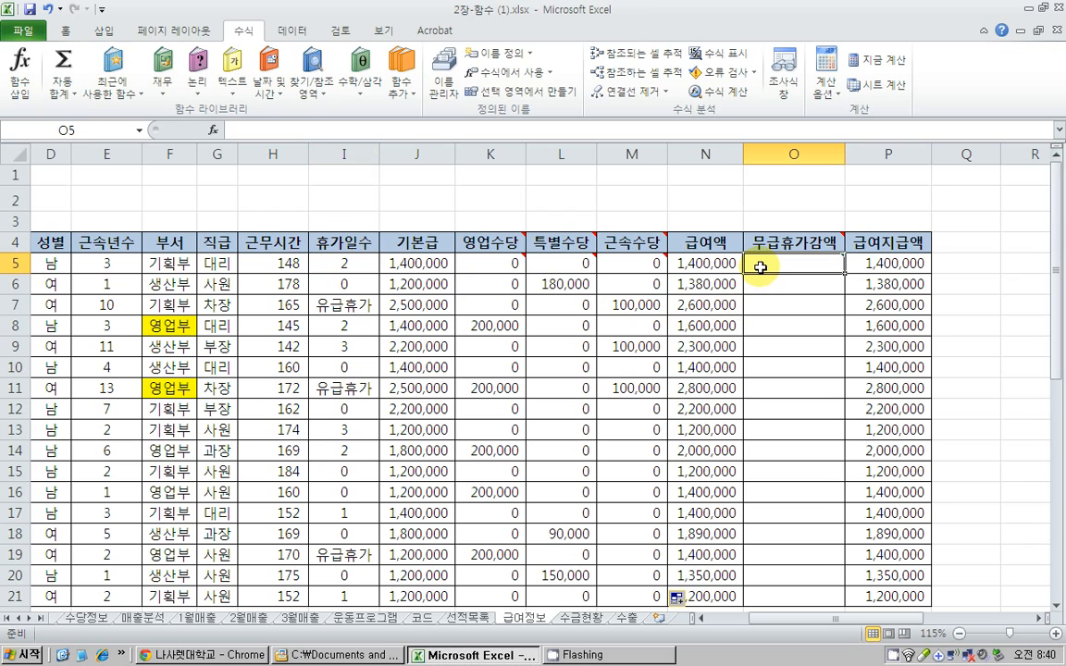
pyautogui.moveTo(760, 267)
pyautogui.write('=')
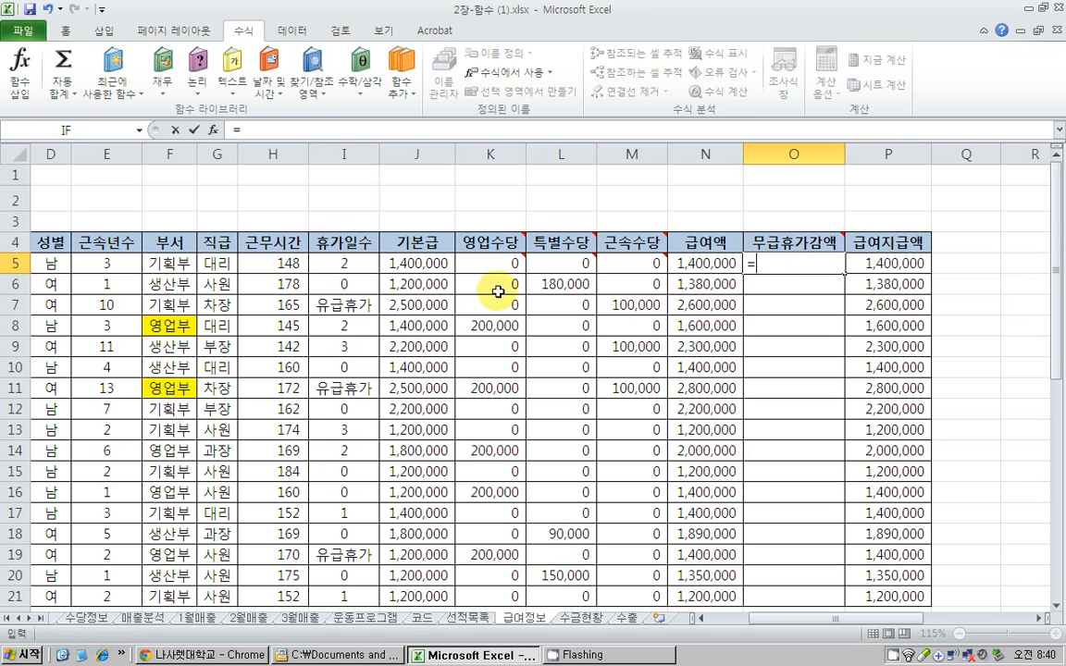
pyautogui.click(345, 264)
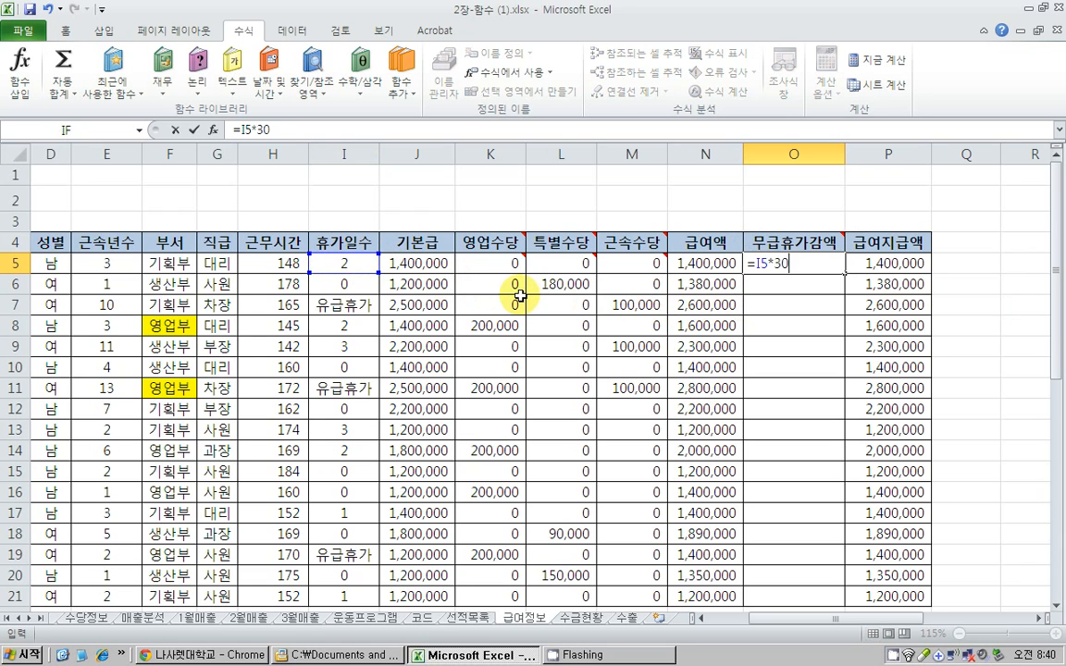
pyautogui.press('Return')
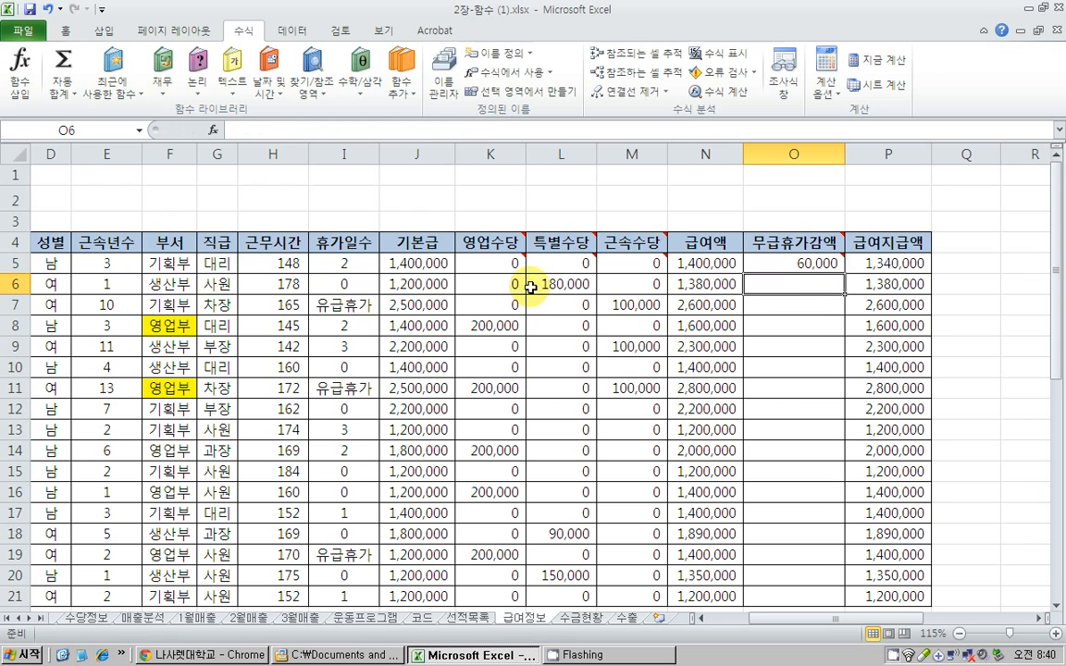
pyautogui.click(761, 264)
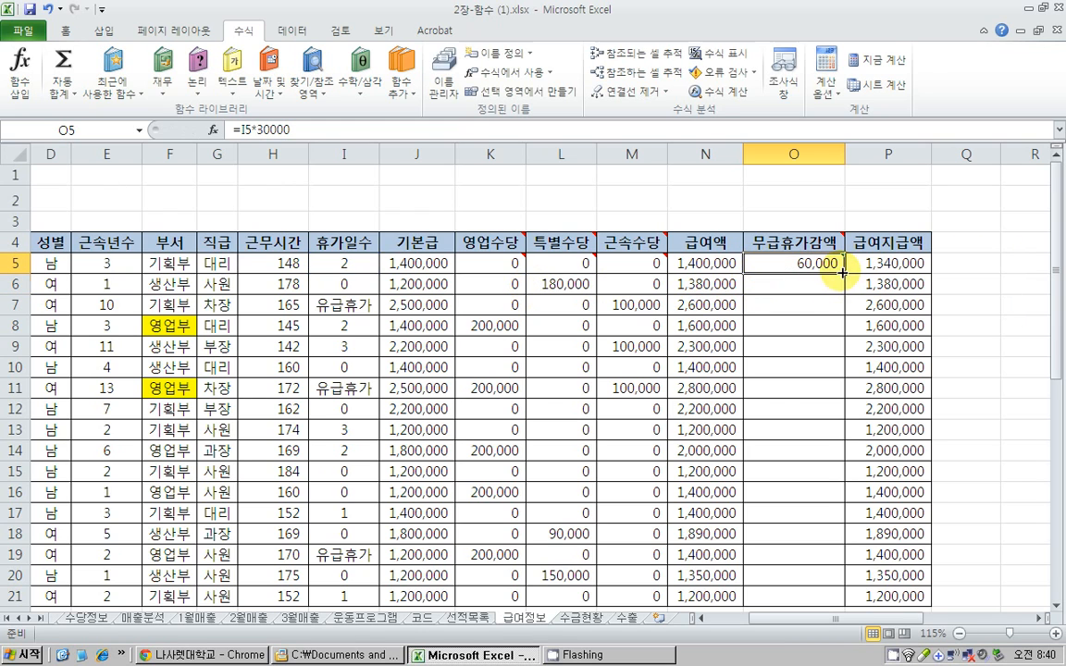
pyautogui.doubleClick(843, 272)
# Examine the error in O7 by comparing its formula with the 휴가일수 entry in I7 and the comment on O5.
pyautogui.click(778, 303)
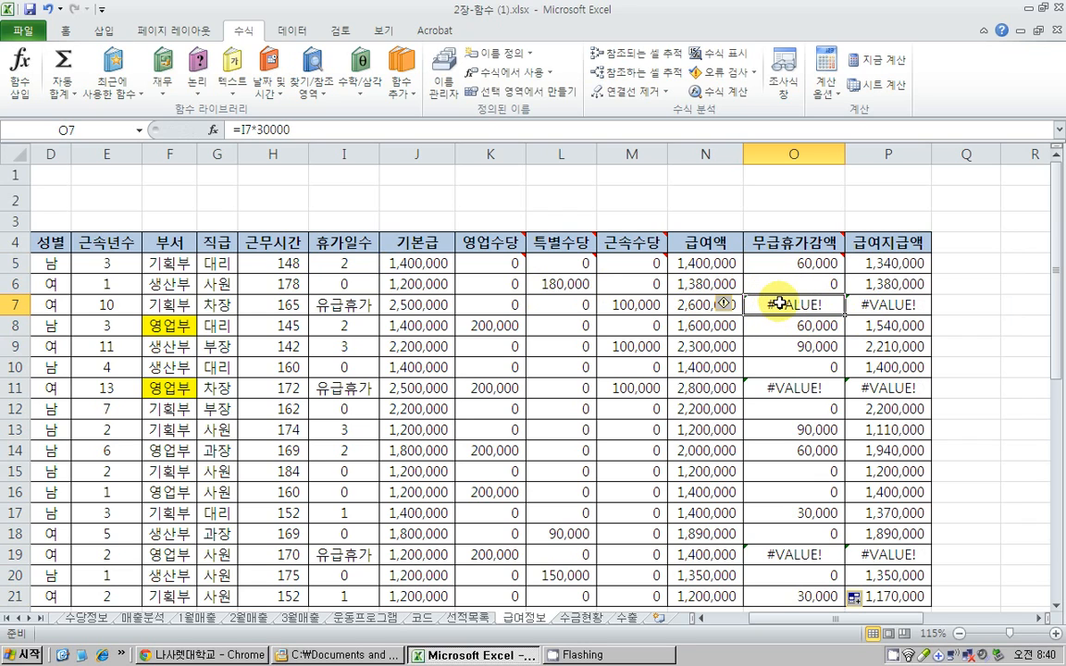
pyautogui.click(324, 302)
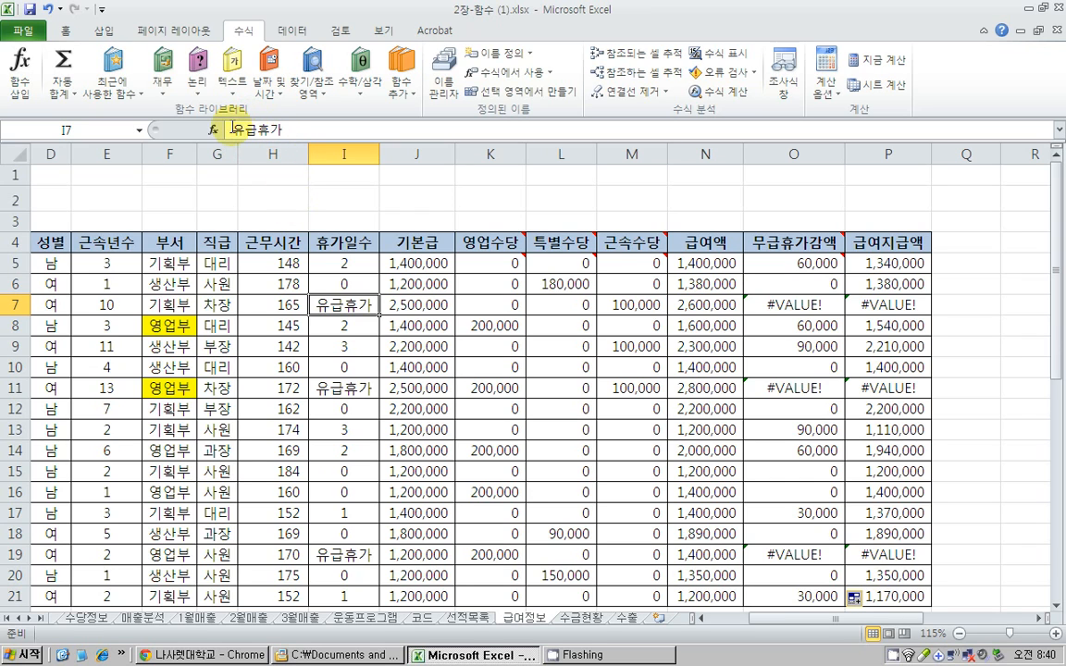
pyautogui.doubleClick(773, 305)
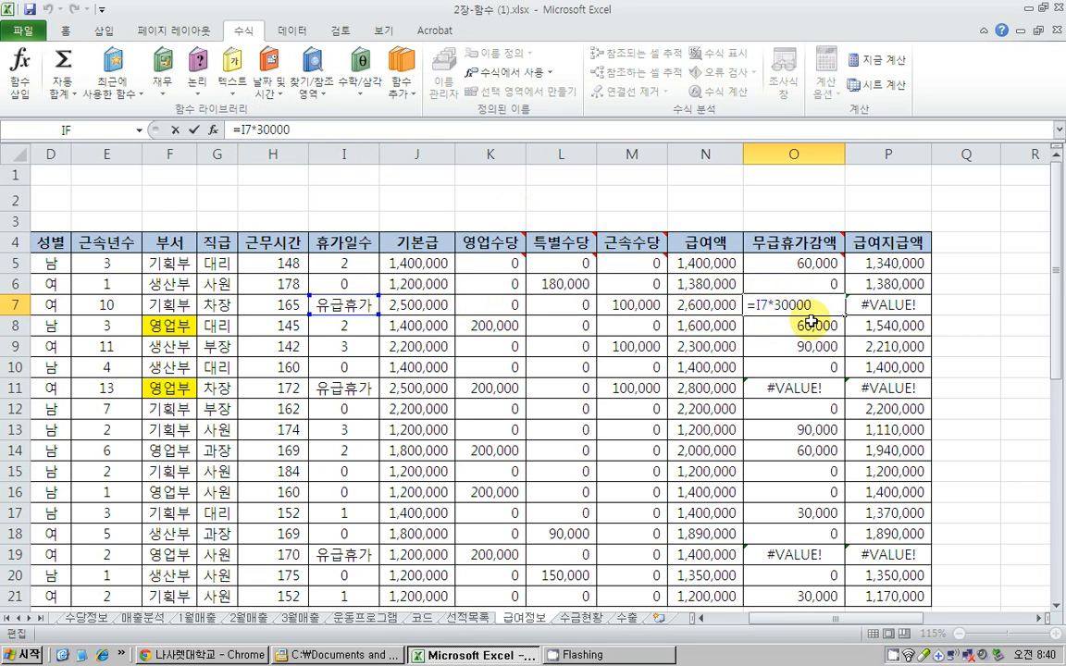
pyautogui.press('Escape')
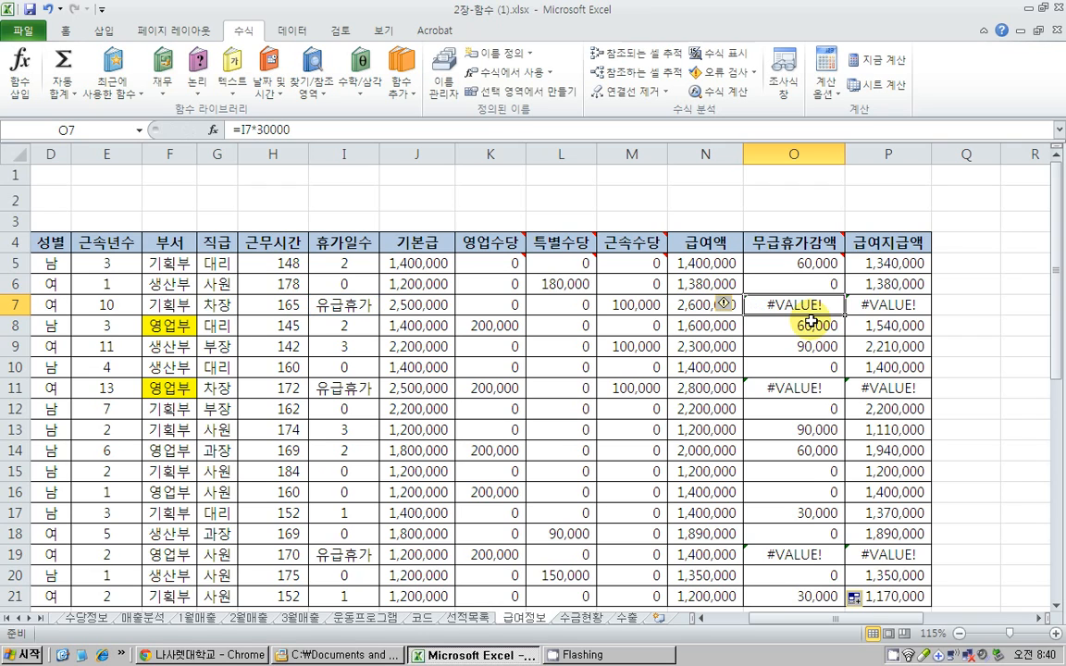
pyautogui.click(788, 266)
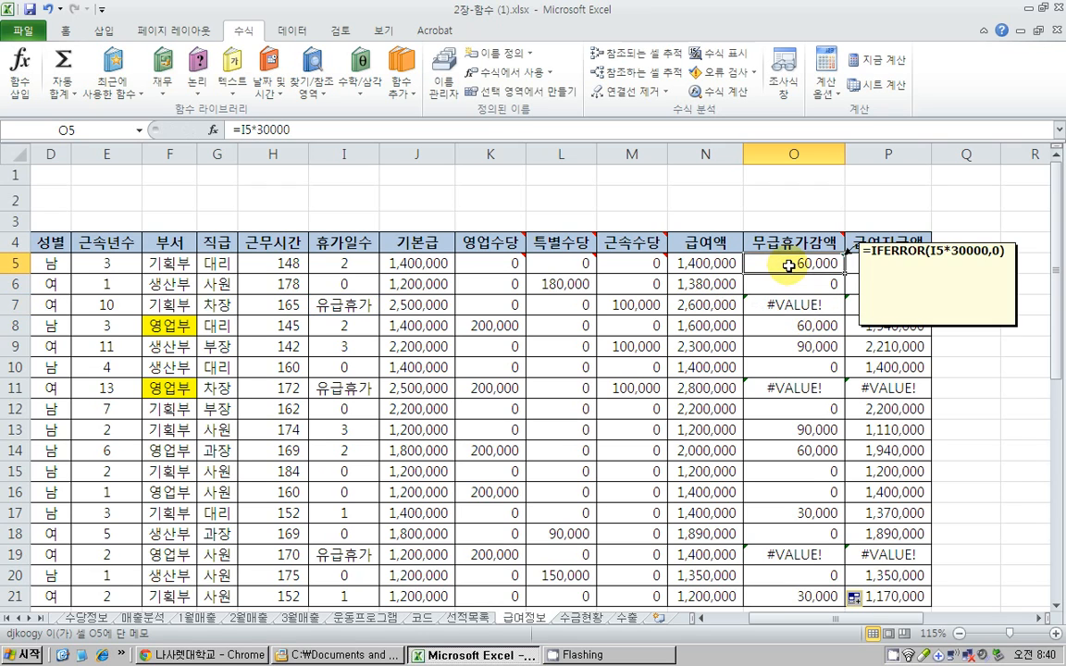
pyautogui.click(781, 305)
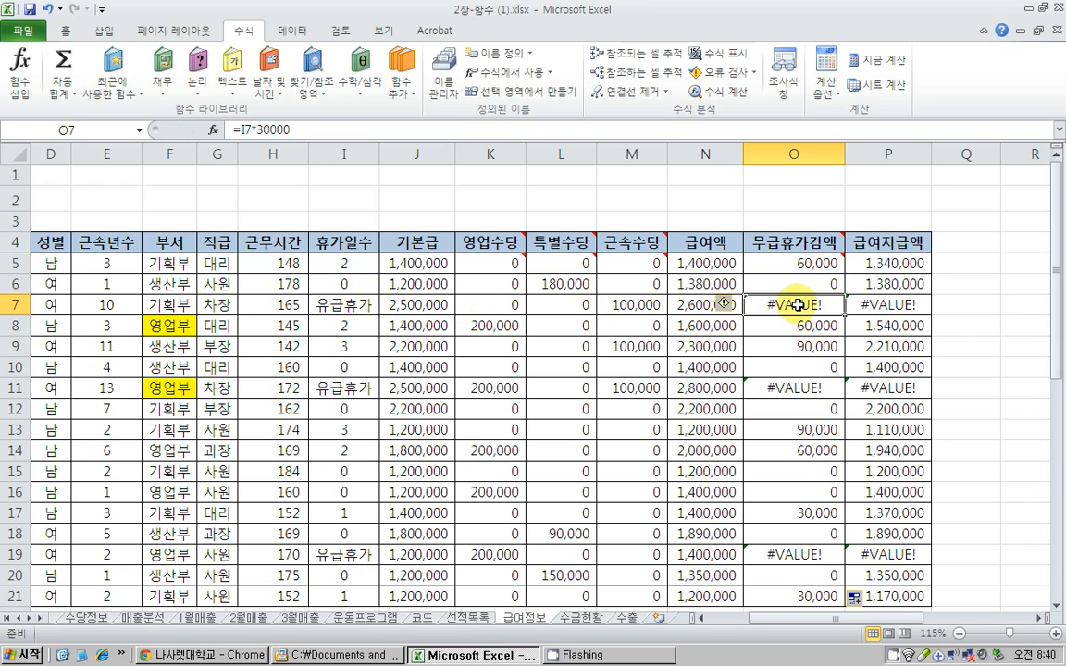
# Clear the formula in O5 and insert the logical function IFERROR there.
pyautogui.click(757, 265)
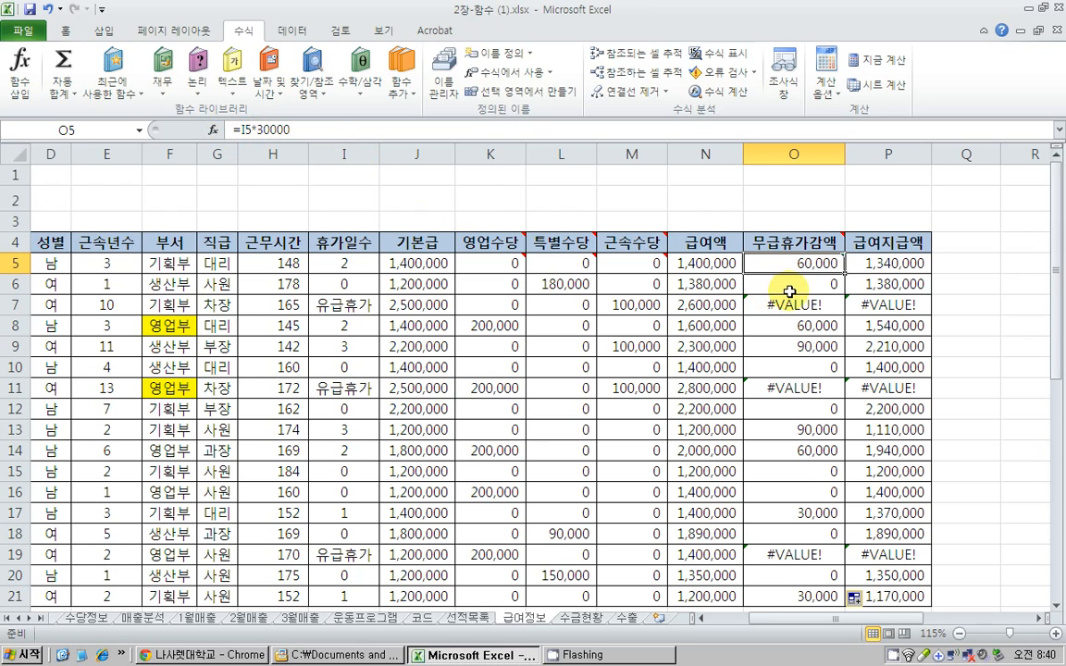
pyautogui.press('Delete')
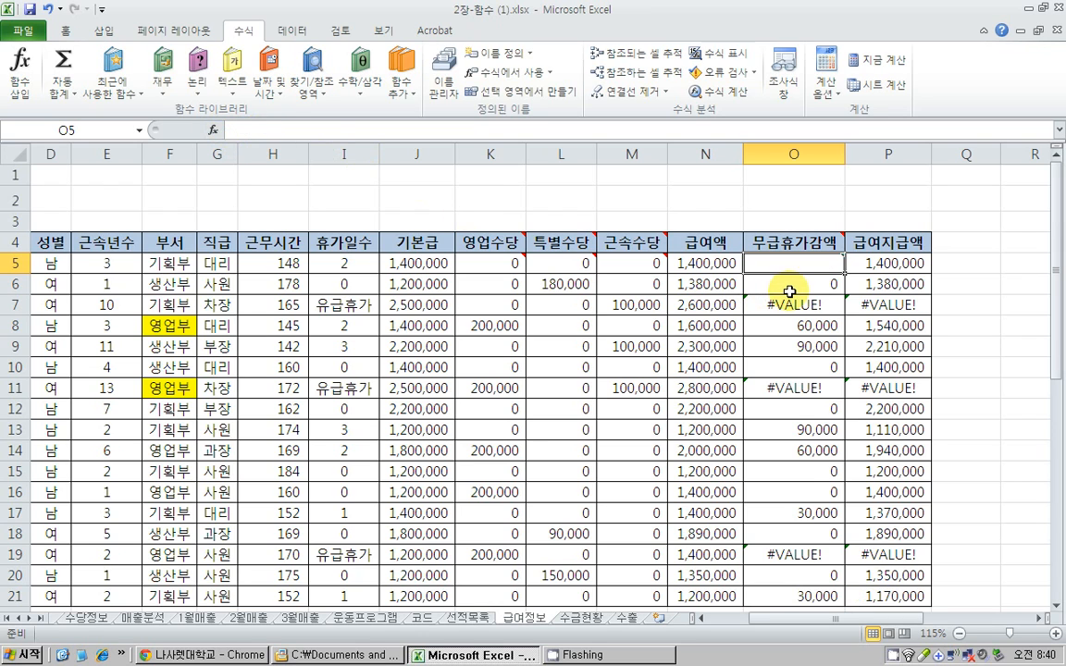
pyautogui.click(211, 97)
pyautogui.click(230, 152)
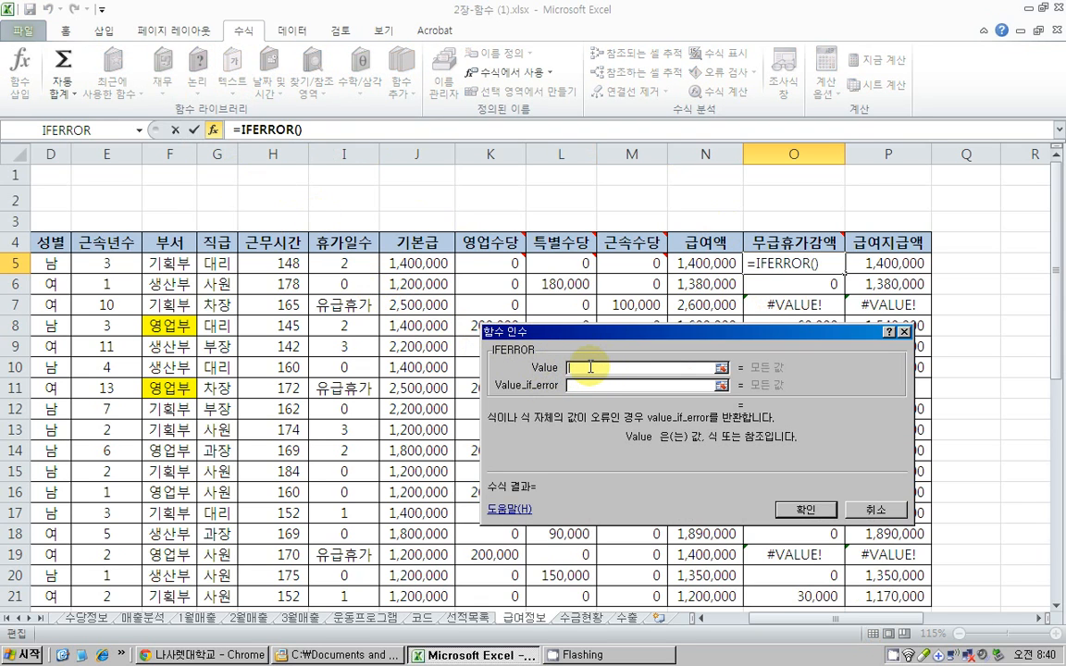
# Set IFERROR's Value to I5*30000 and Value_if_error to 0, enter it in O5 and fill it down the 무급휴가감액 column to O21.
pyautogui.click(344, 262)
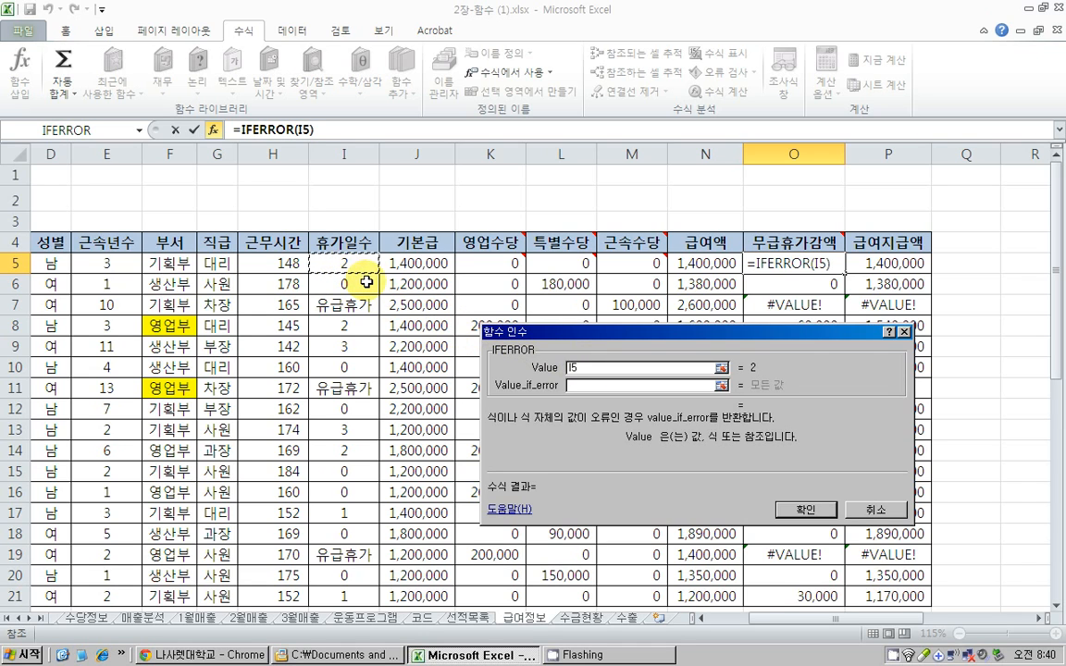
pyautogui.write('*')
pyautogui.write('3000')
pyautogui.write('0,')
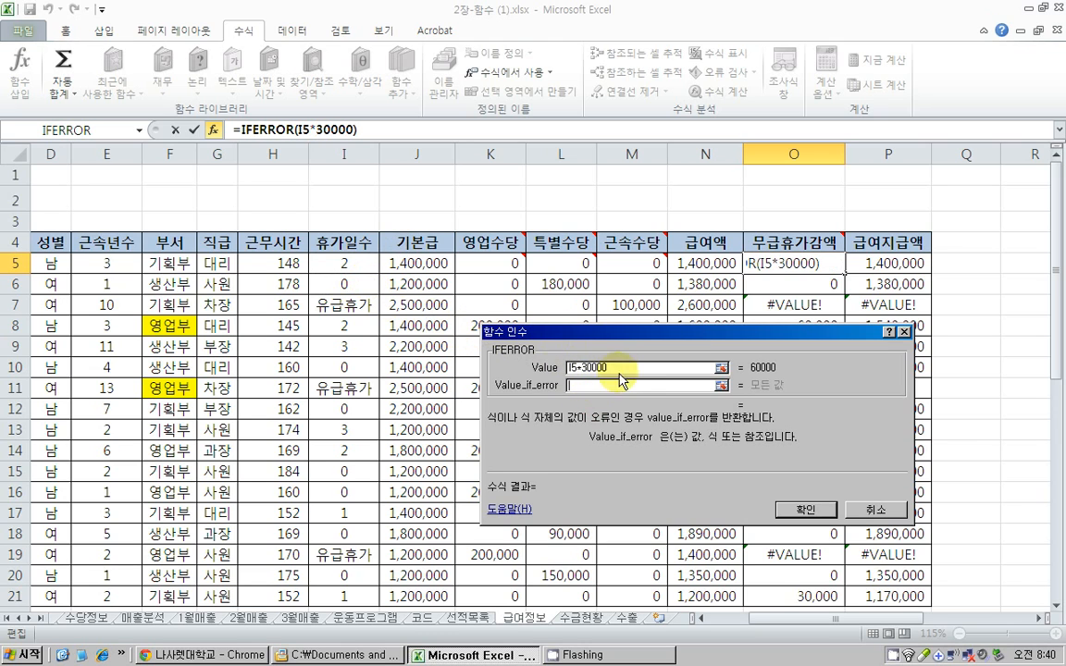
pyautogui.write('0')
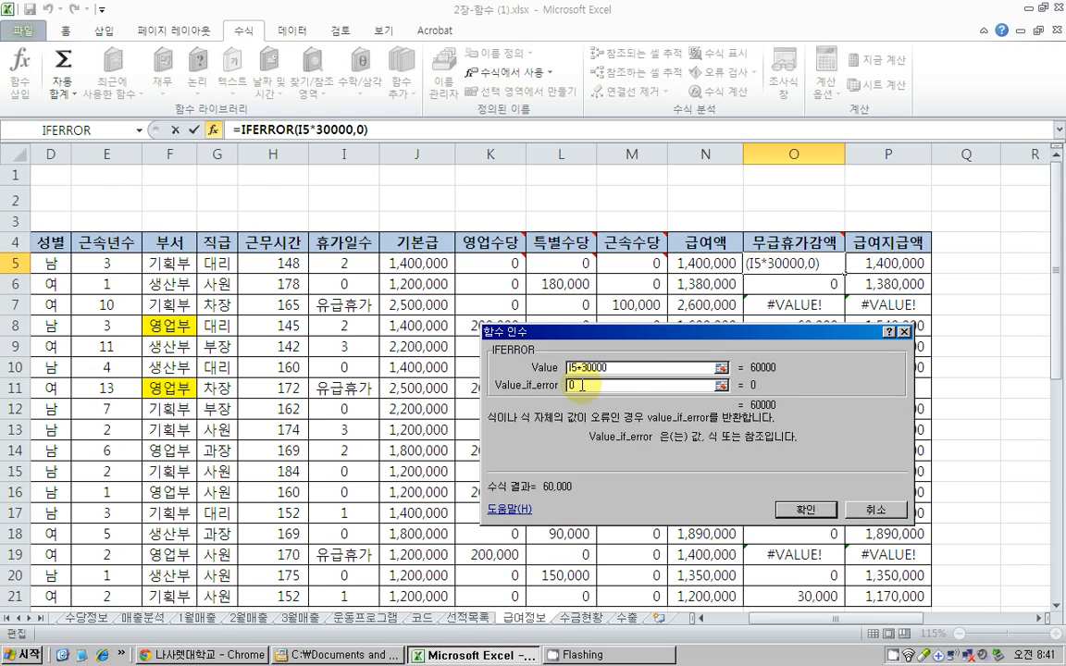
pyautogui.click(805, 510)
pyautogui.doubleClick(844, 273)
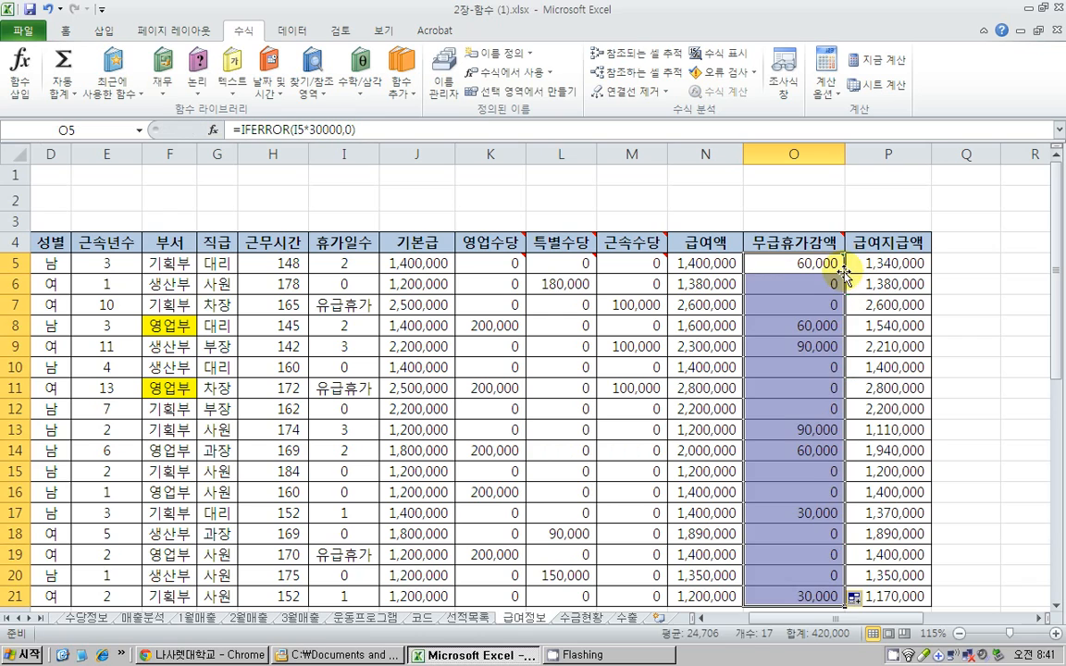
# Check the 무급휴가감액 formula in O7 against the 휴가일수 entry in I7, and inspect the cell references of the 급여지급액 formula in P7.
pyautogui.click(821, 305)
pyautogui.click(359, 300)
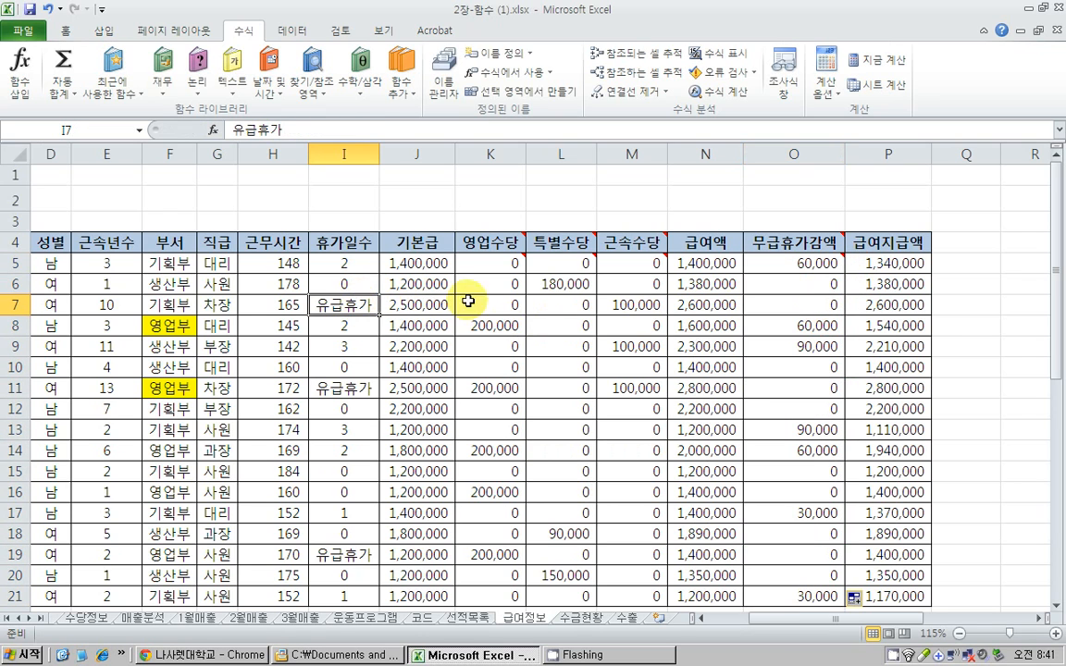
pyautogui.click(770, 306)
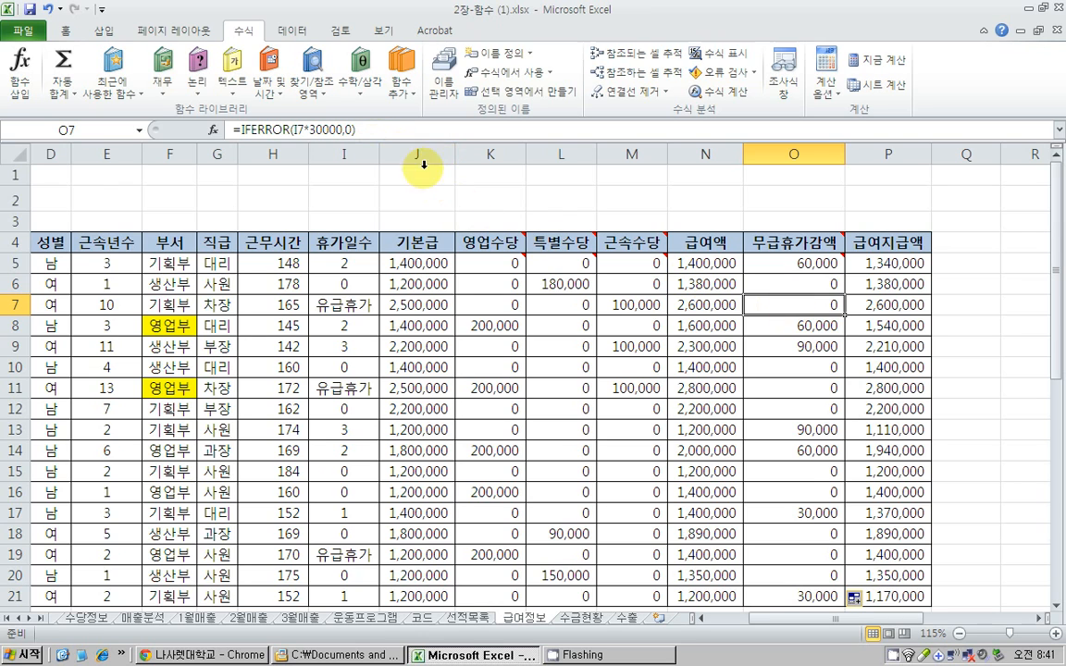
pyautogui.click(878, 263)
pyautogui.click(863, 304)
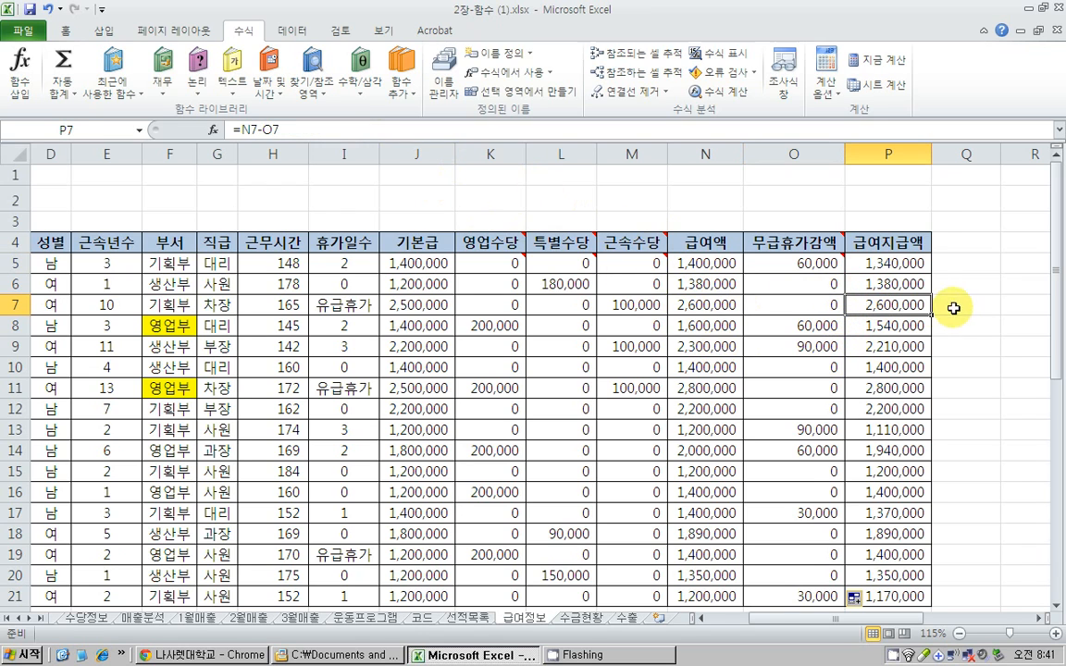
pyautogui.doubleClick(906, 305)
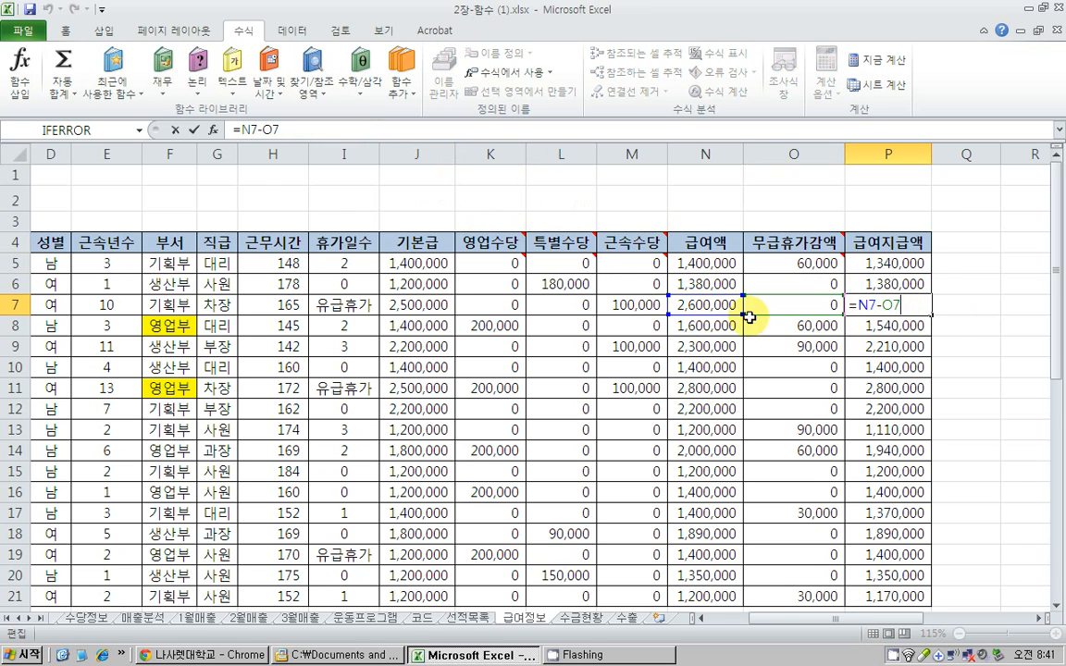
pyautogui.hotkey('ctrl', 'Return')
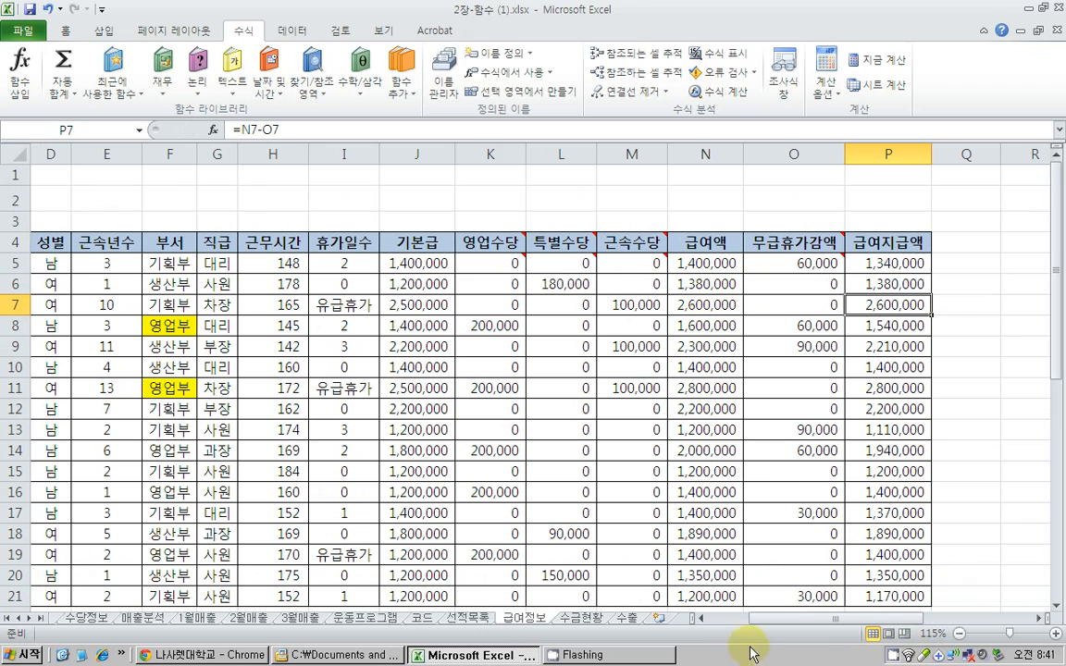
pyautogui.rightClick(894, 658)
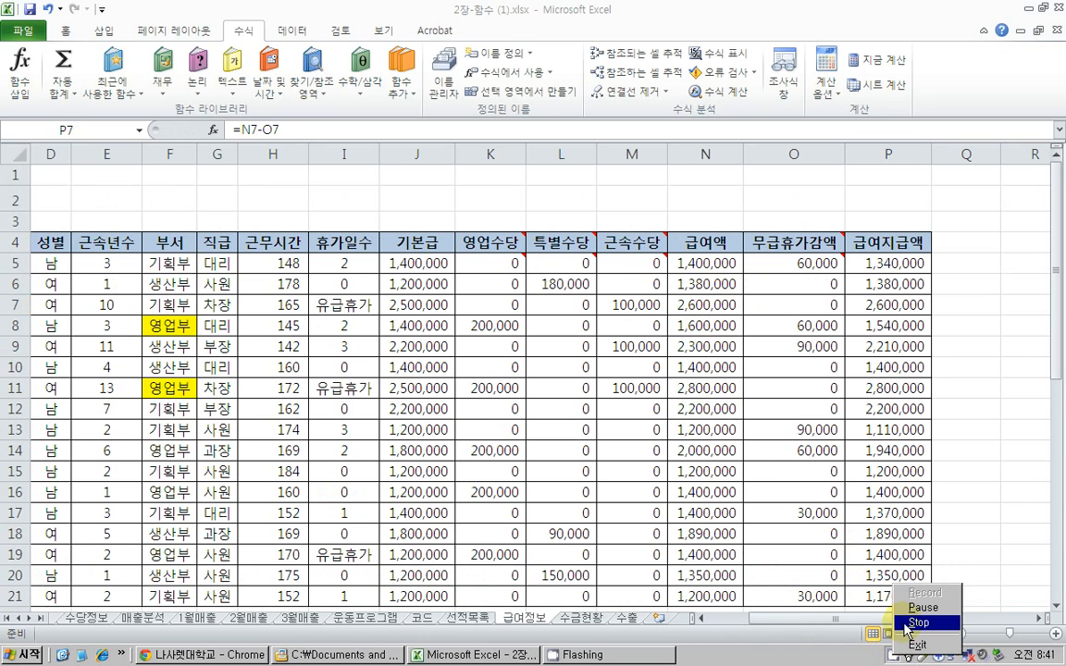